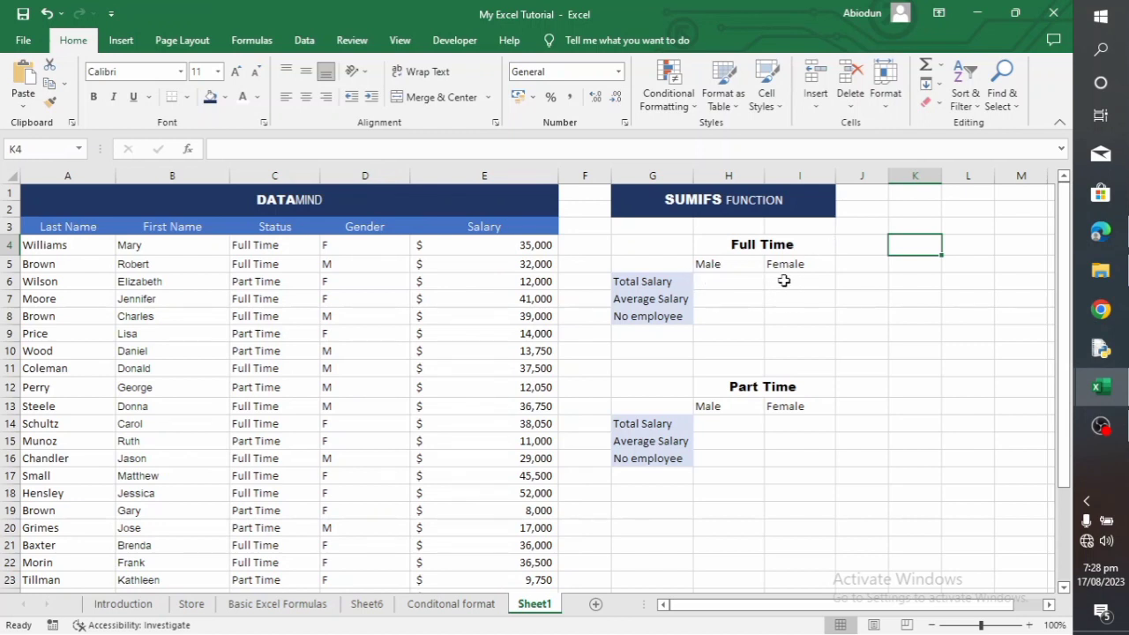
# Start a SUMIFS formula in H6 for the full-time male total salary, using salaries E4:E29 as the sum range
pyautogui.click(723, 288)
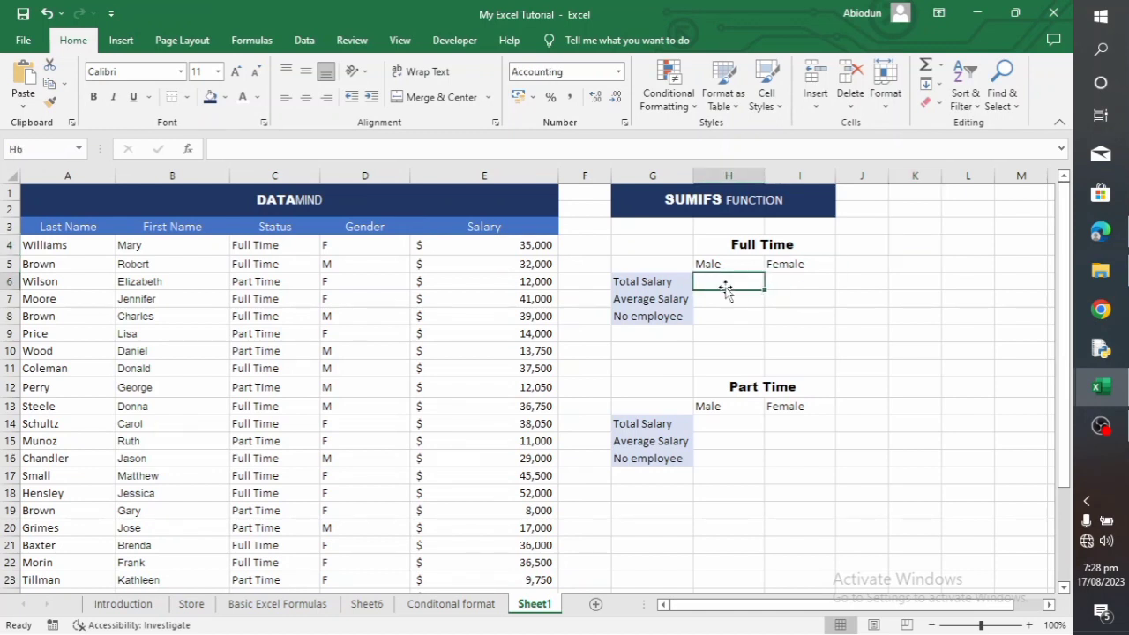
pyautogui.write('=SUMIFS')
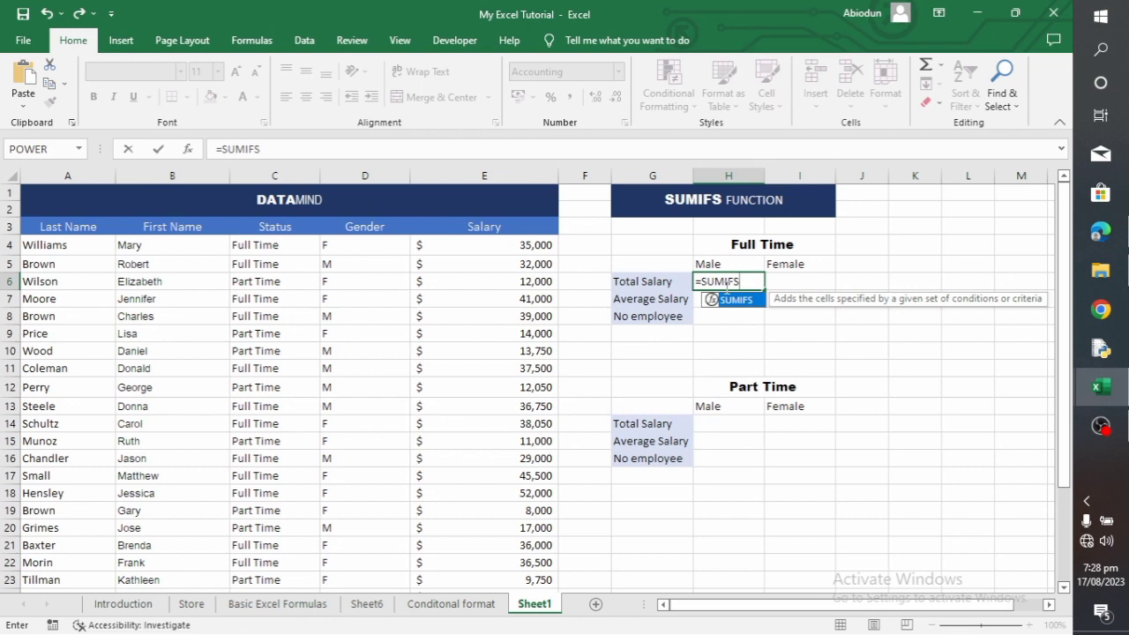
pyautogui.write('(')
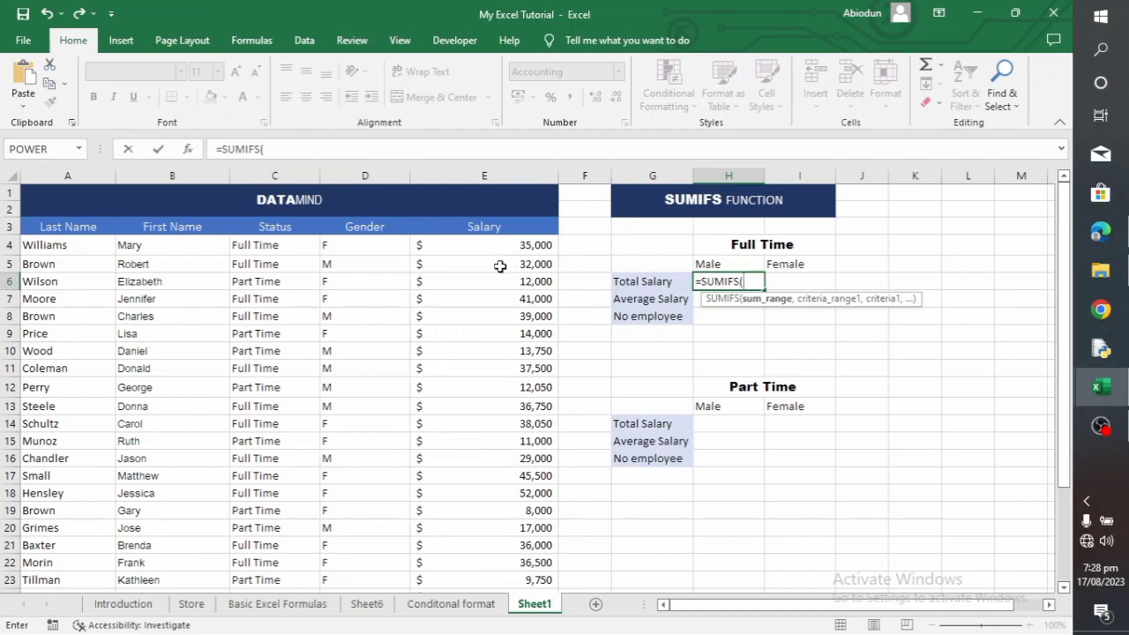
pyautogui.scroll(-6, 499, 267)
pyautogui.scroll(6, 492, 263)
pyautogui.moveTo(486, 245); pyautogui.dragTo(542, 547)
pyautogui.write(',')
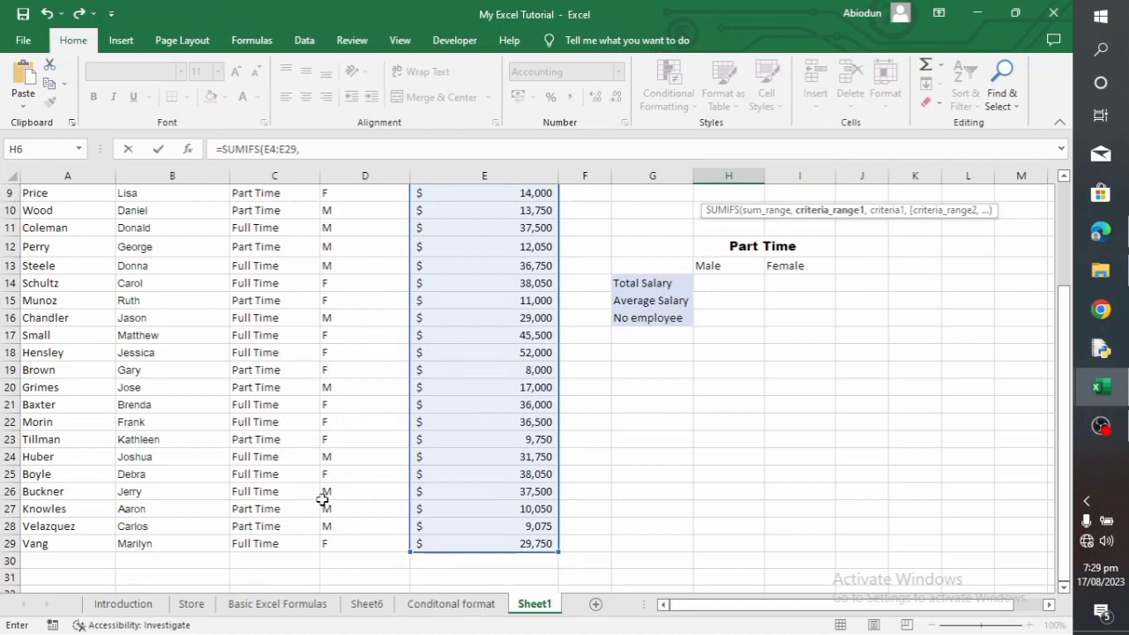
# Add the status range C4:C29 with C4 (Full Time) as the first criterion of the H6 formula
pyautogui.scroll(2, 404, 368)
pyautogui.scroll(1, 404, 368)
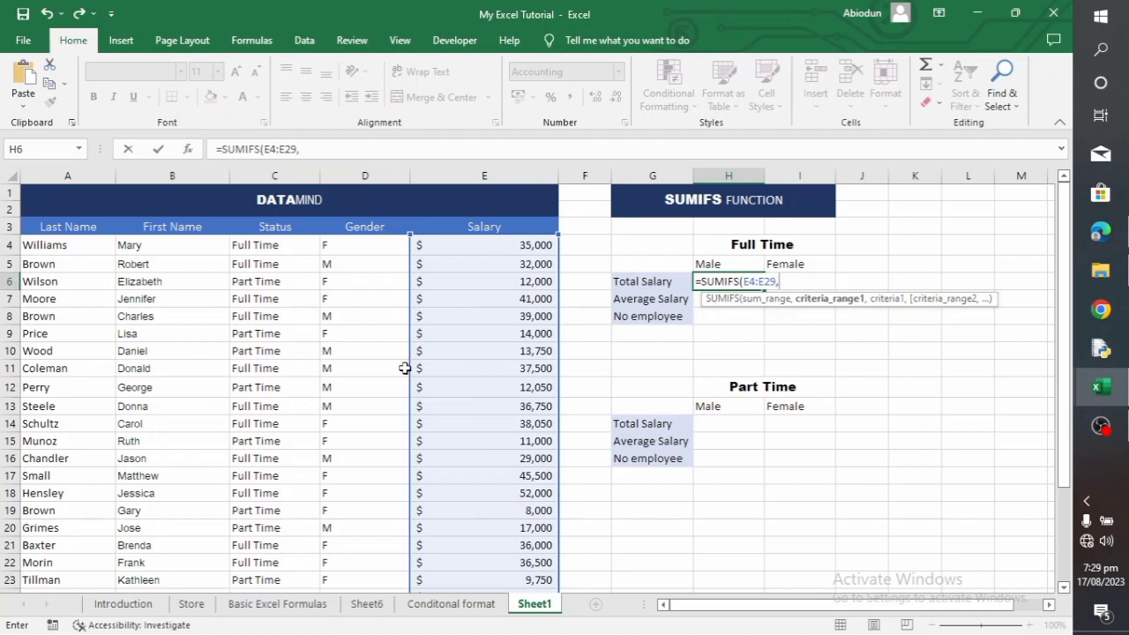
pyautogui.moveTo(272, 247); pyautogui.dragTo(289, 573)
pyautogui.write(',')
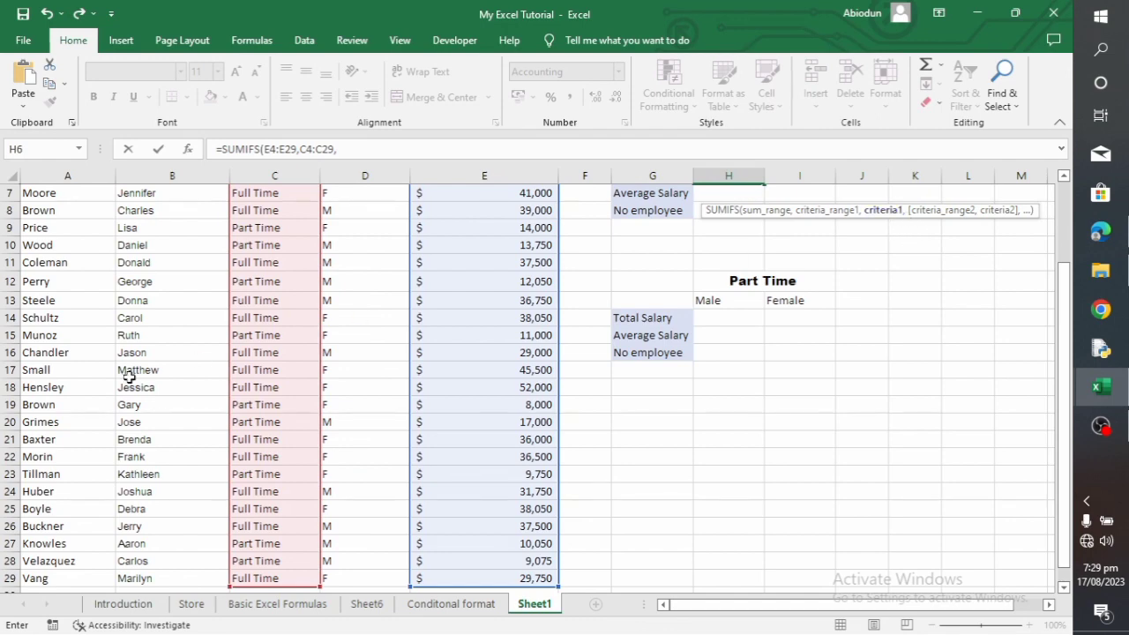
pyautogui.scroll(2, 150, 345)
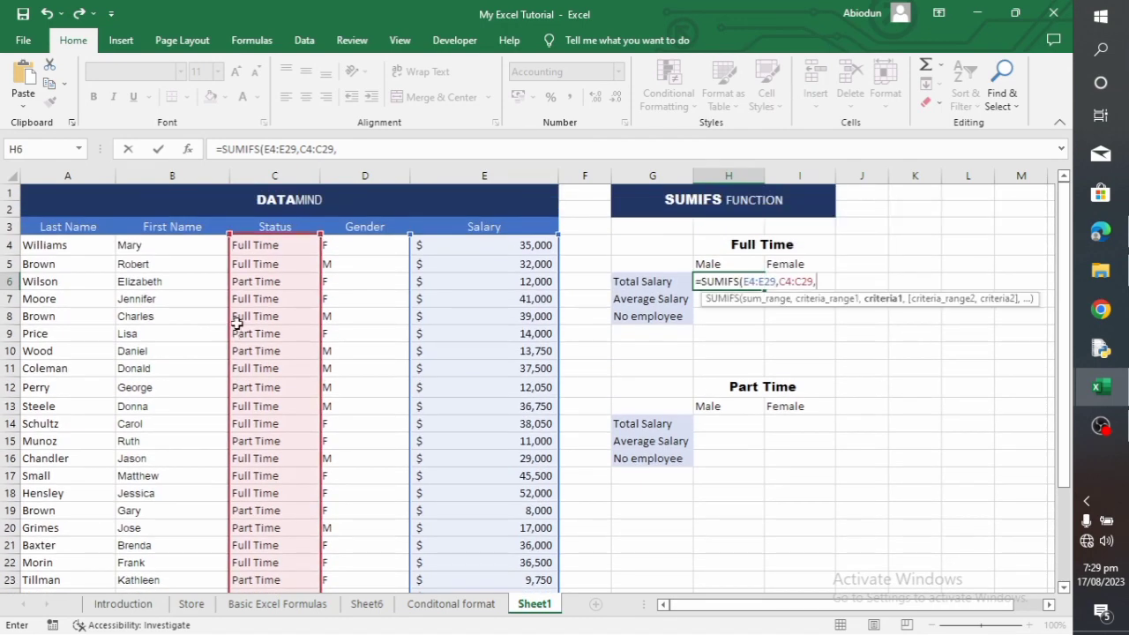
pyautogui.click(262, 245)
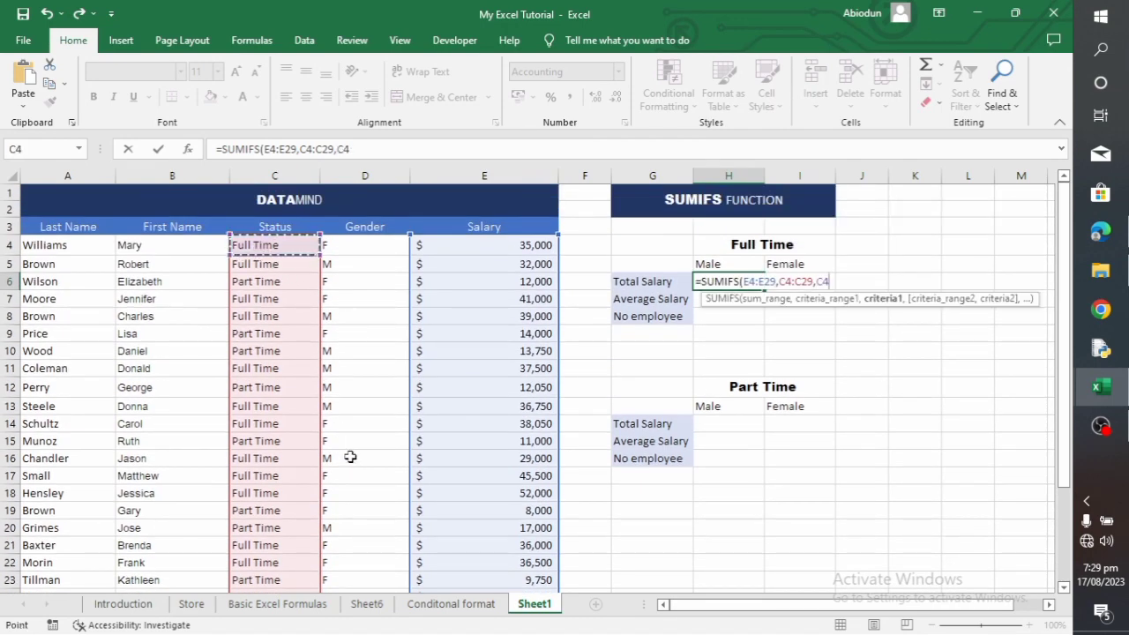
pyautogui.write(',')
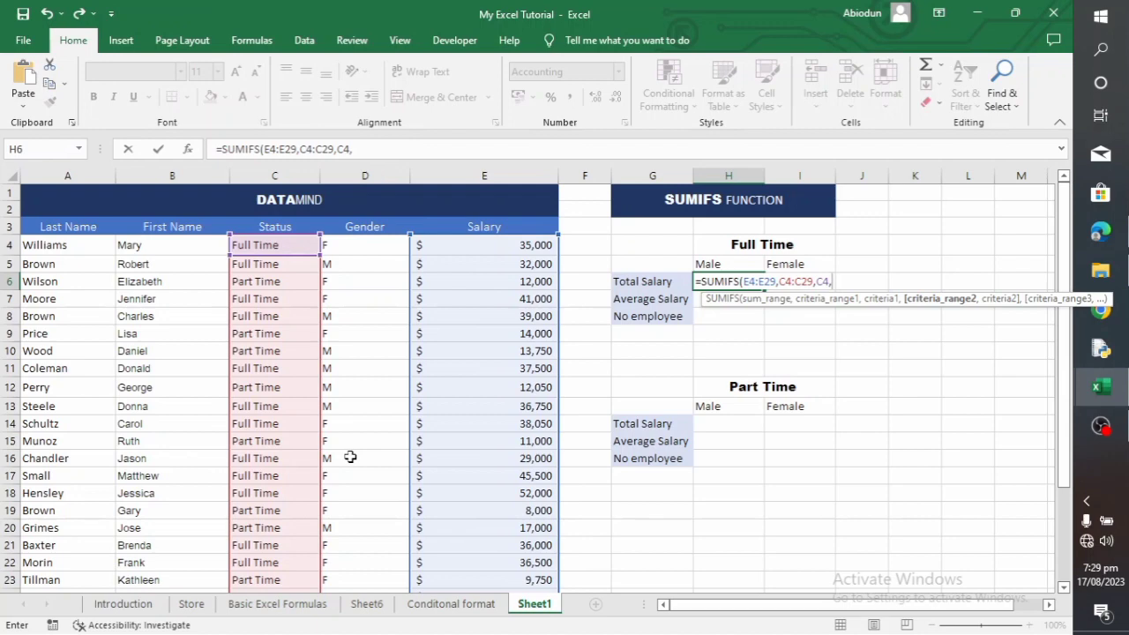
# Add the gender range D4:D29 with D5 (M) as the second criterion and complete the H6 formula
pyautogui.moveTo(368, 244); pyautogui.dragTo(370, 566)
pyautogui.write(',')
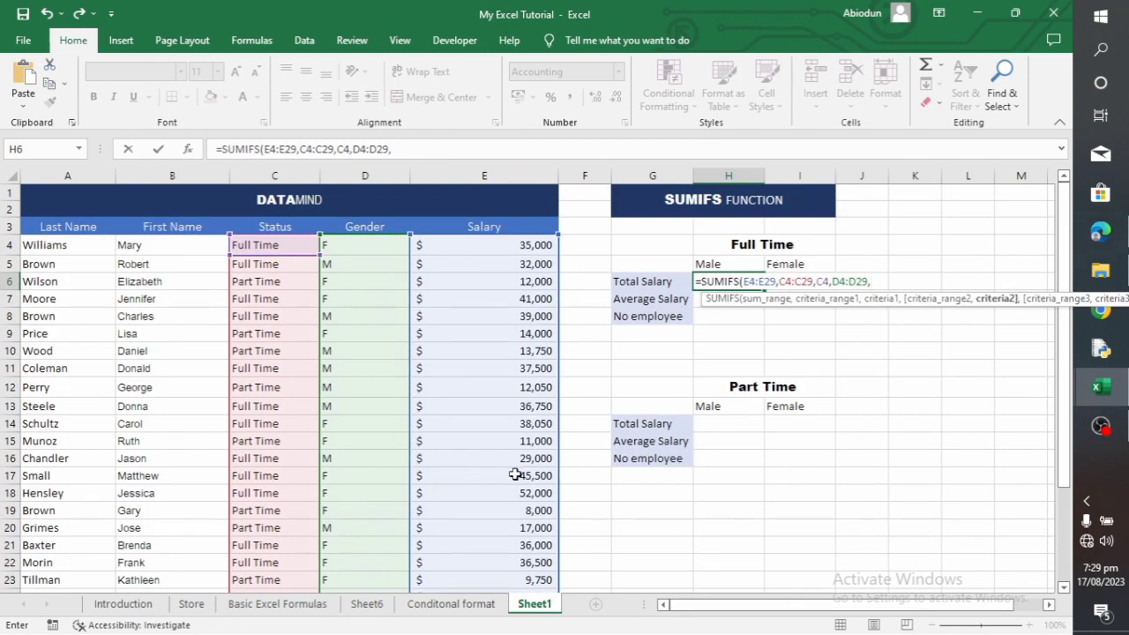
pyautogui.click(344, 265)
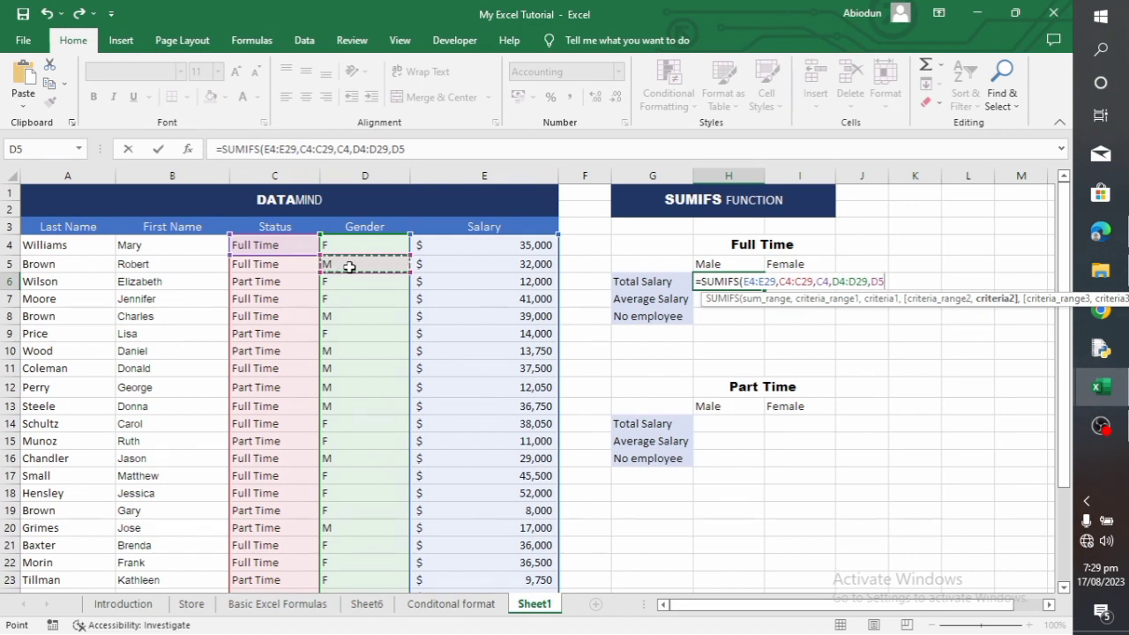
pyautogui.write(')')
pyautogui.press('Return')
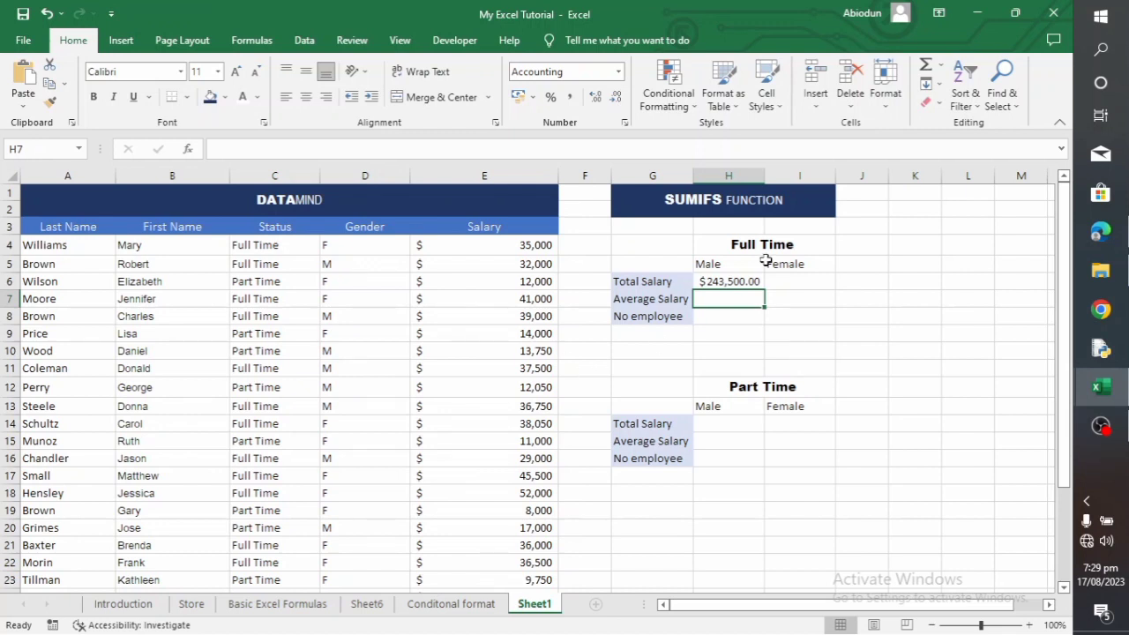
# Start a SUMIFS formula in I6 for the full-time female total salary, using E4:E29 as the sum range
pyautogui.click(799, 288)
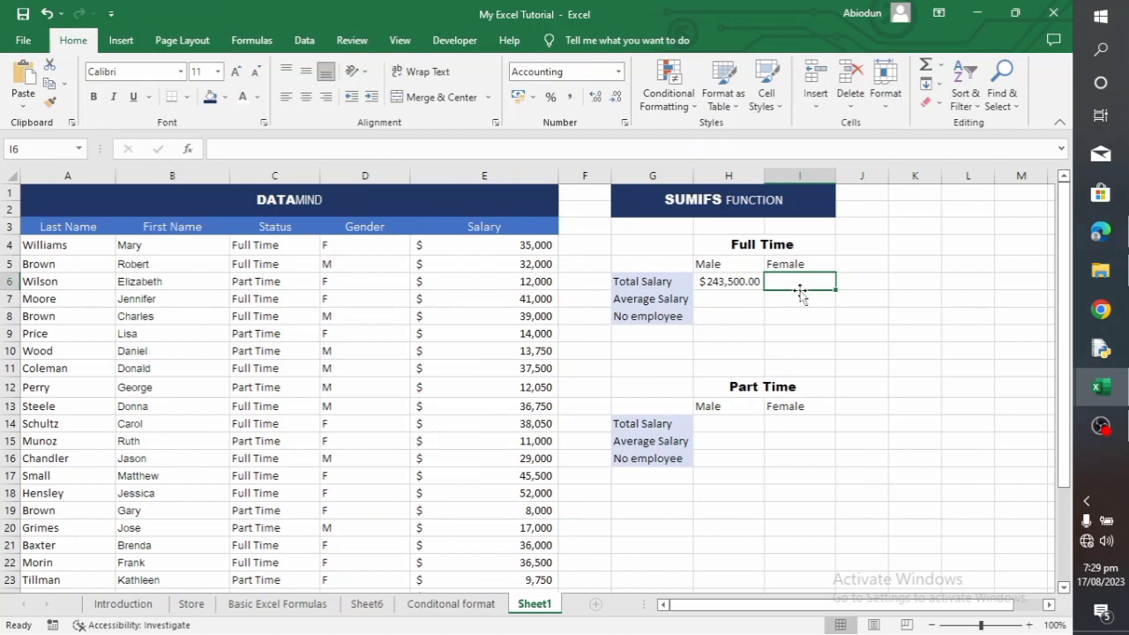
pyautogui.write('=')
pyautogui.press('Escape')
pyautogui.write('=')
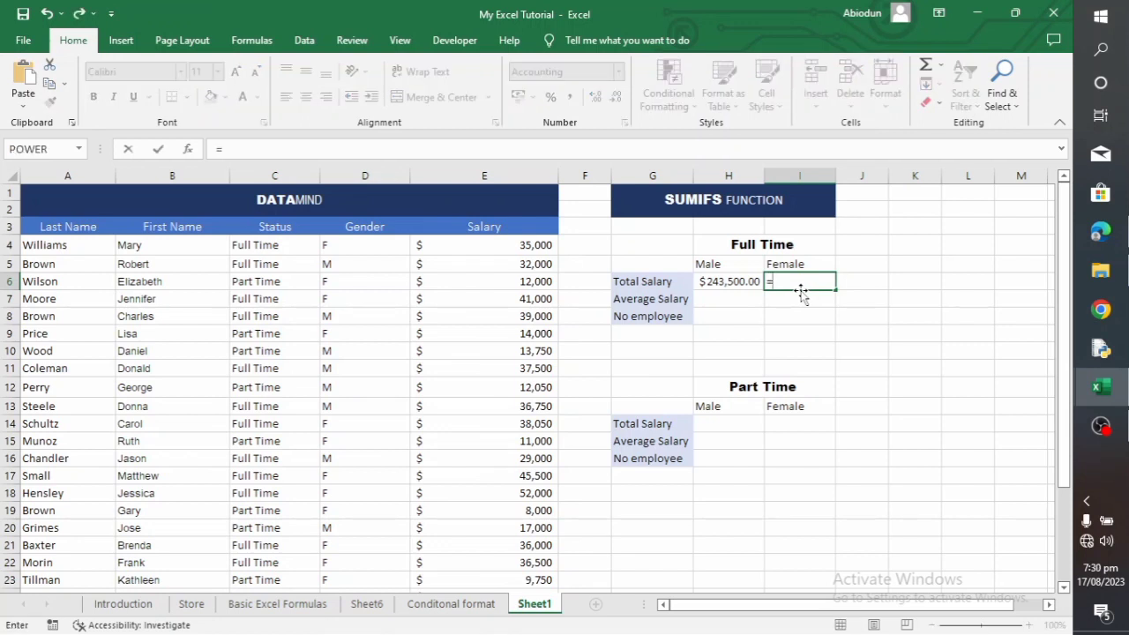
pyautogui.write('SUMIF')
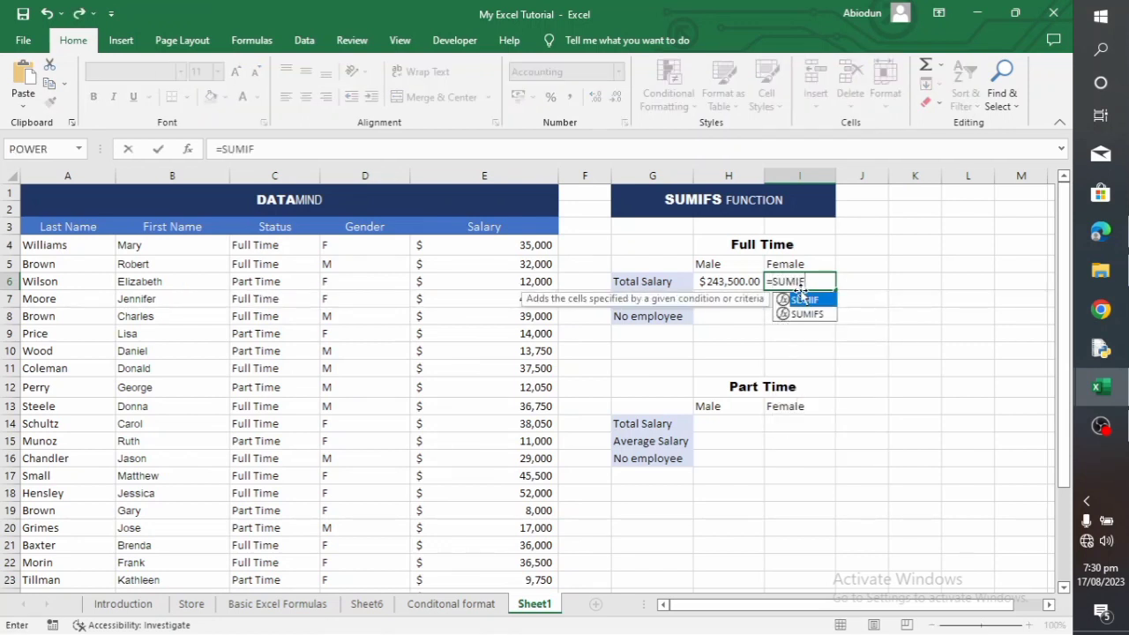
pyautogui.write('S')
pyautogui.doubleClick(801, 299)
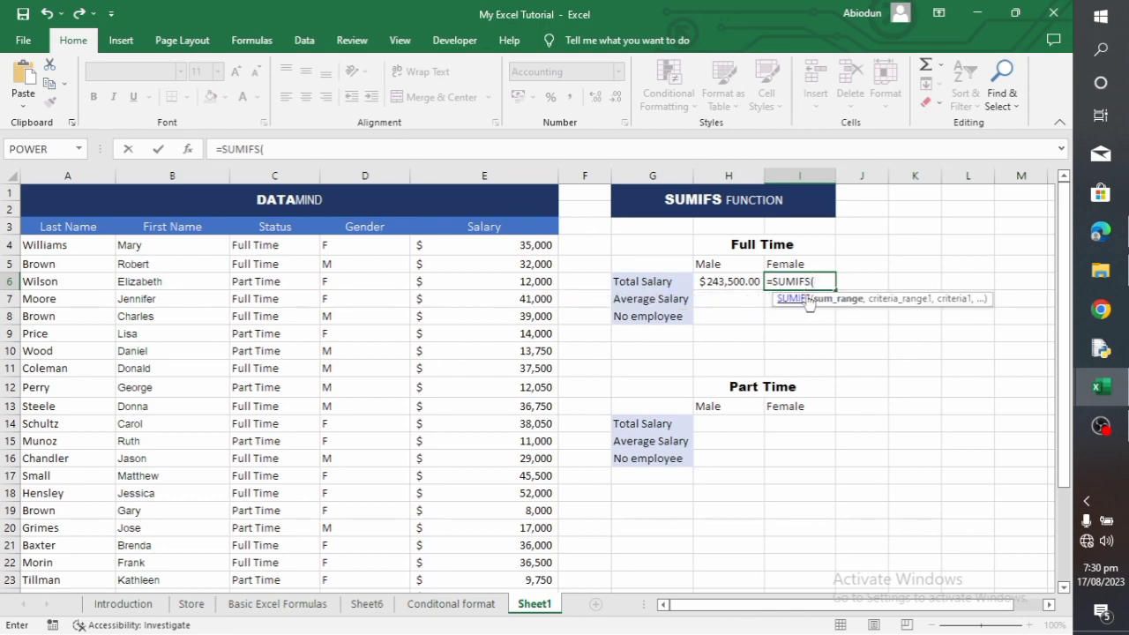
pyautogui.moveTo(456, 245); pyautogui.dragTo(559, 551)
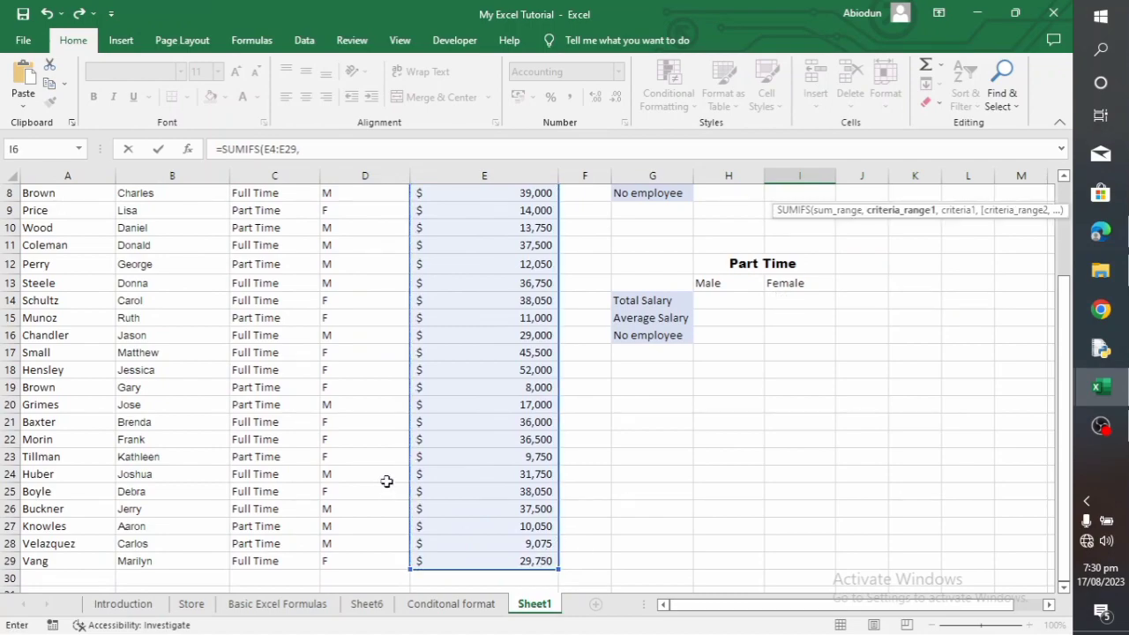
pyautogui.write(',')
# Add the status range C4:C29 with C4 (Full Time) as the first criterion of the I6 formula
pyautogui.moveTo(301, 245); pyautogui.dragTo(321, 571)
pyautogui.moveTo(236, 633); pyautogui.dragTo(244, 543)
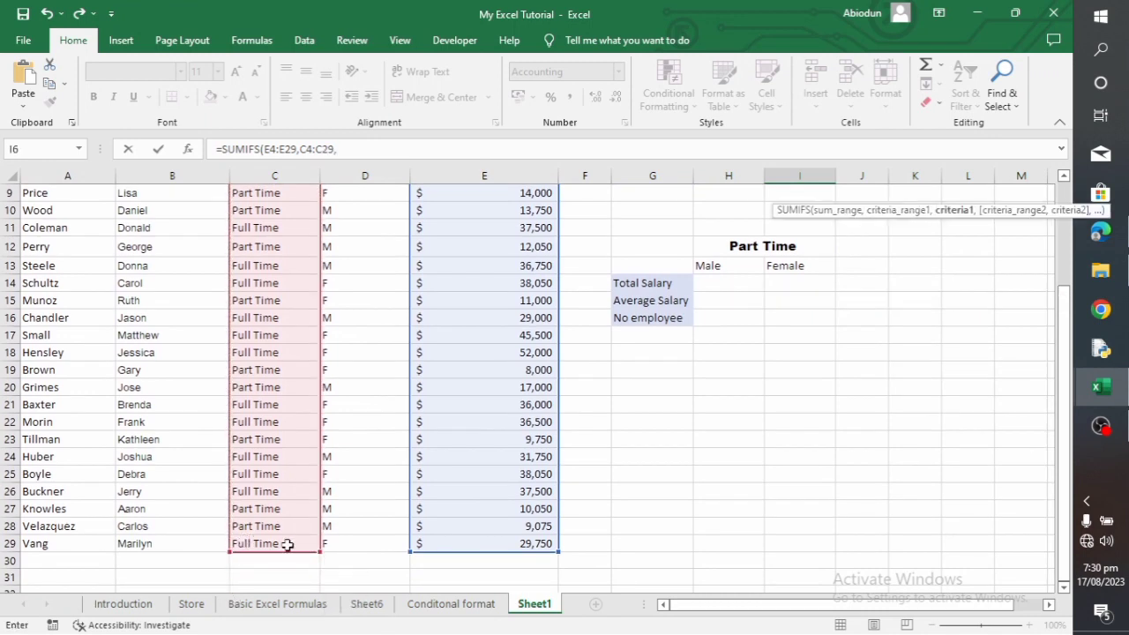
pyautogui.write(',')
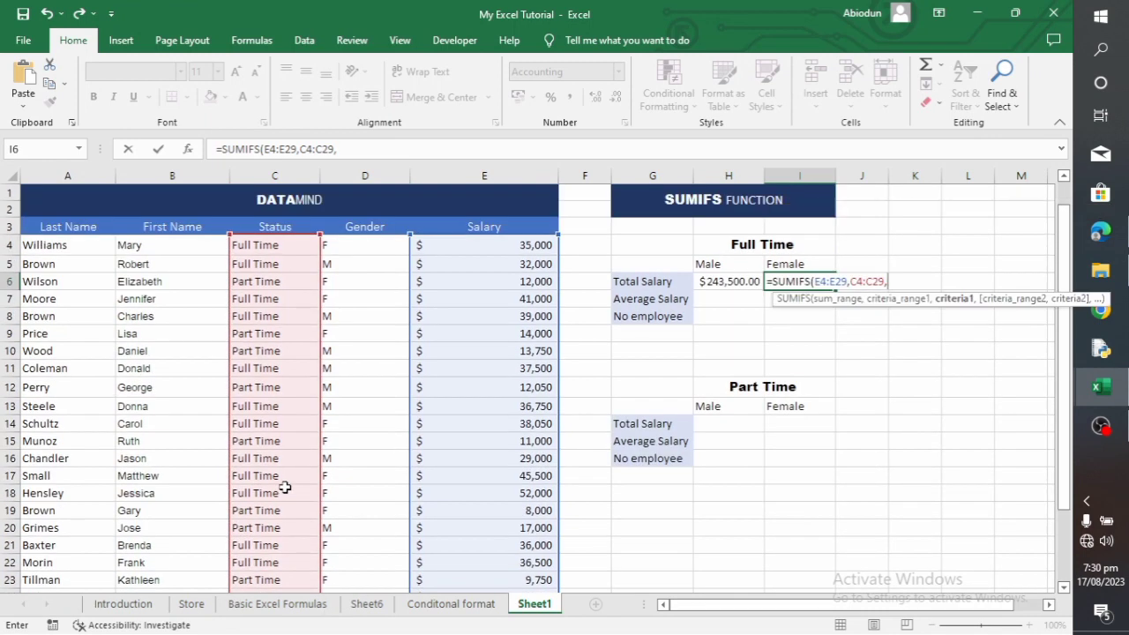
pyautogui.click(275, 247)
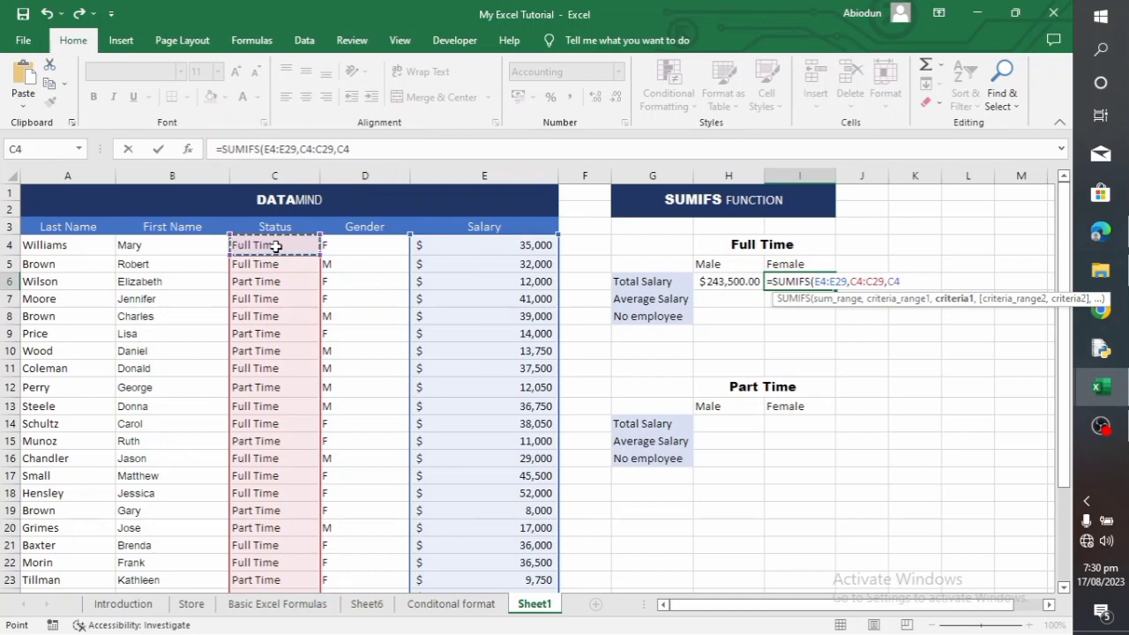
pyautogui.write(',')
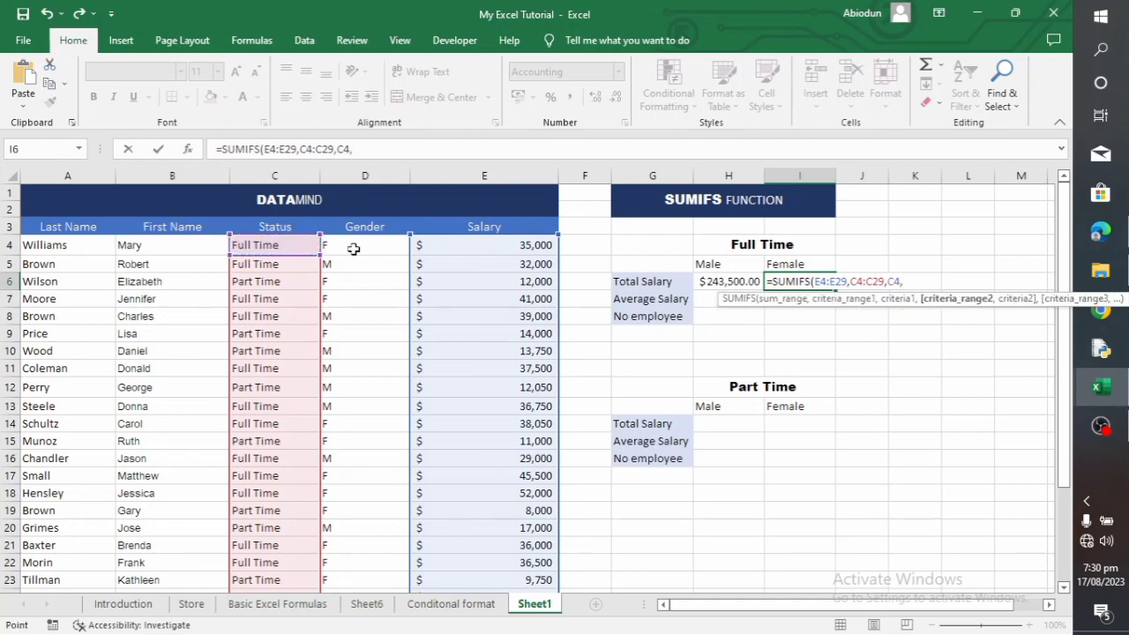
# Add the gender range D4:D29 with D4 (F) as the second criterion and complete the I6 formula
pyautogui.moveTo(355, 250); pyautogui.dragTo(366, 564)
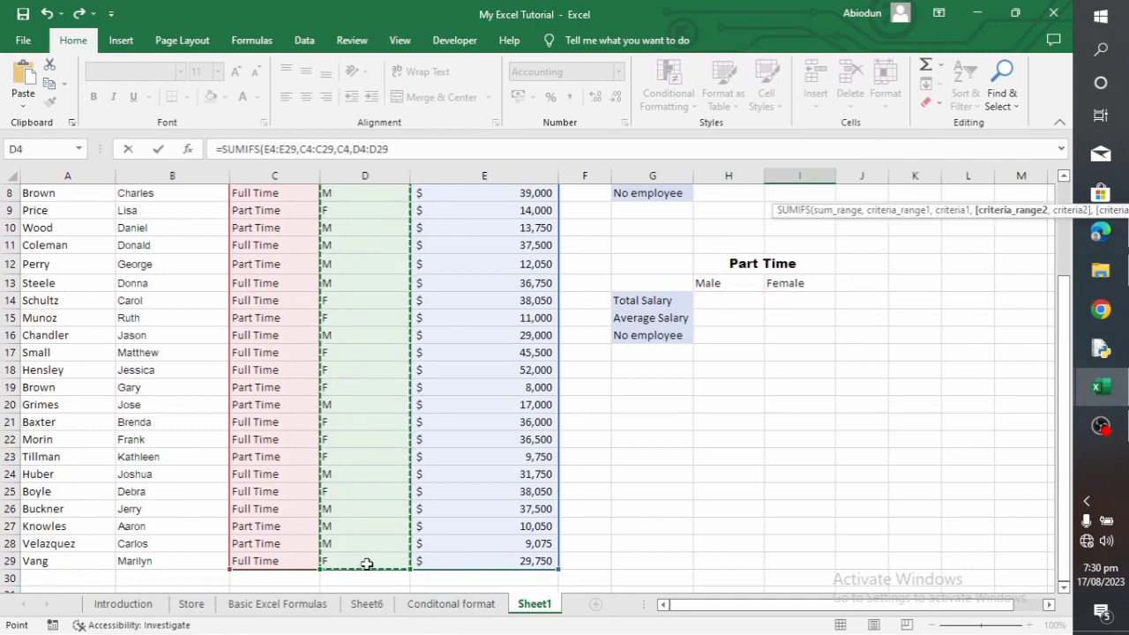
pyautogui.write(',')
pyautogui.scroll(3, 377, 526)
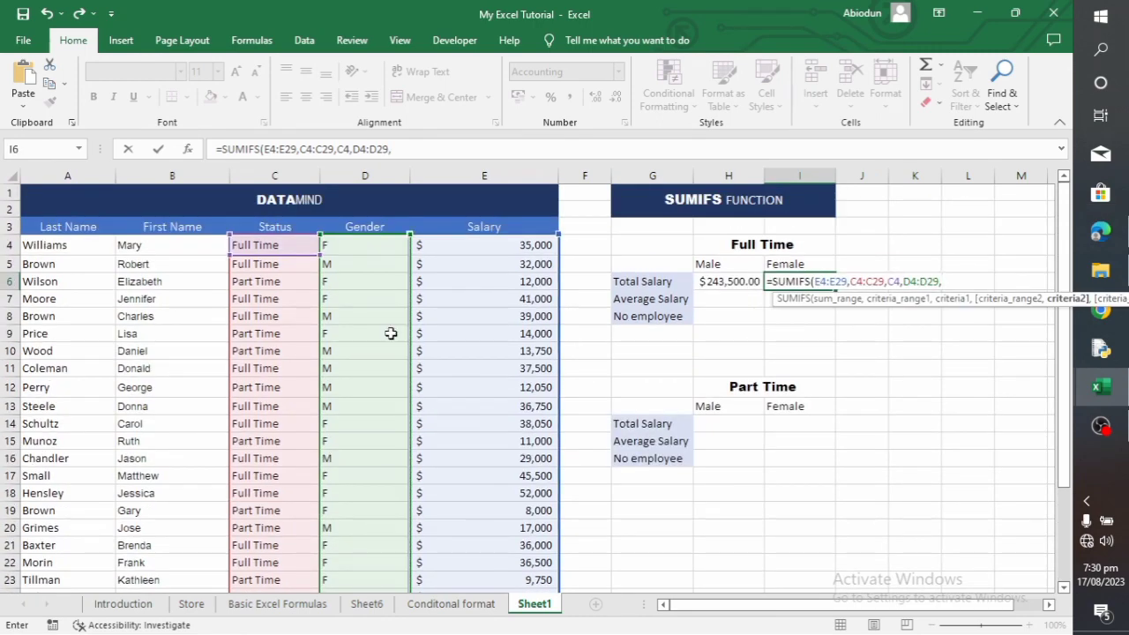
pyautogui.click(356, 245)
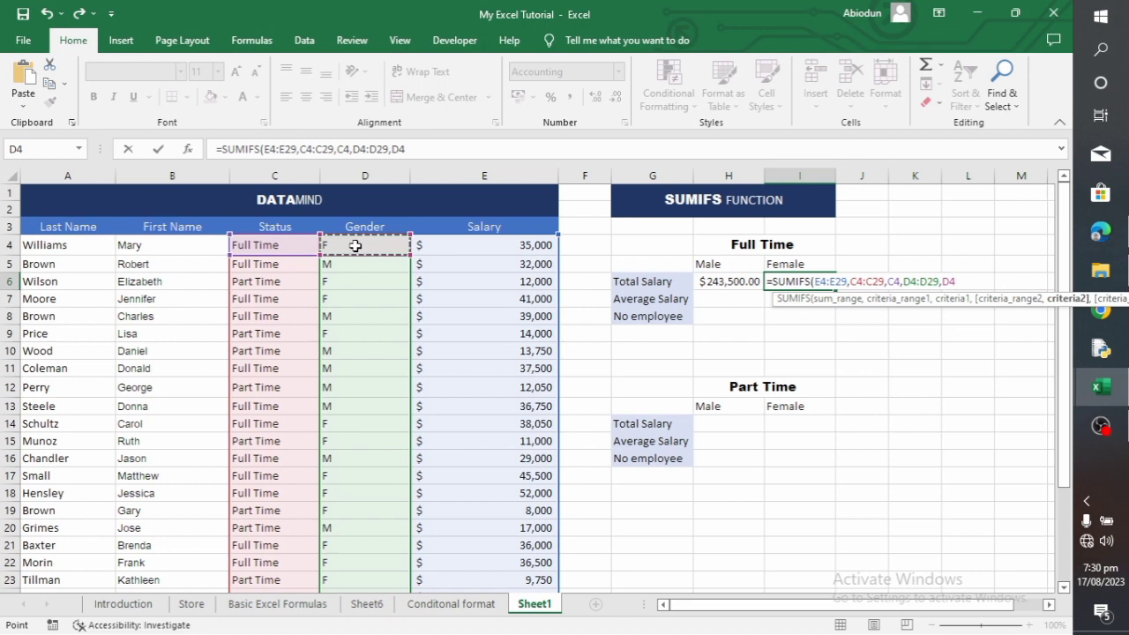
pyautogui.write(')')
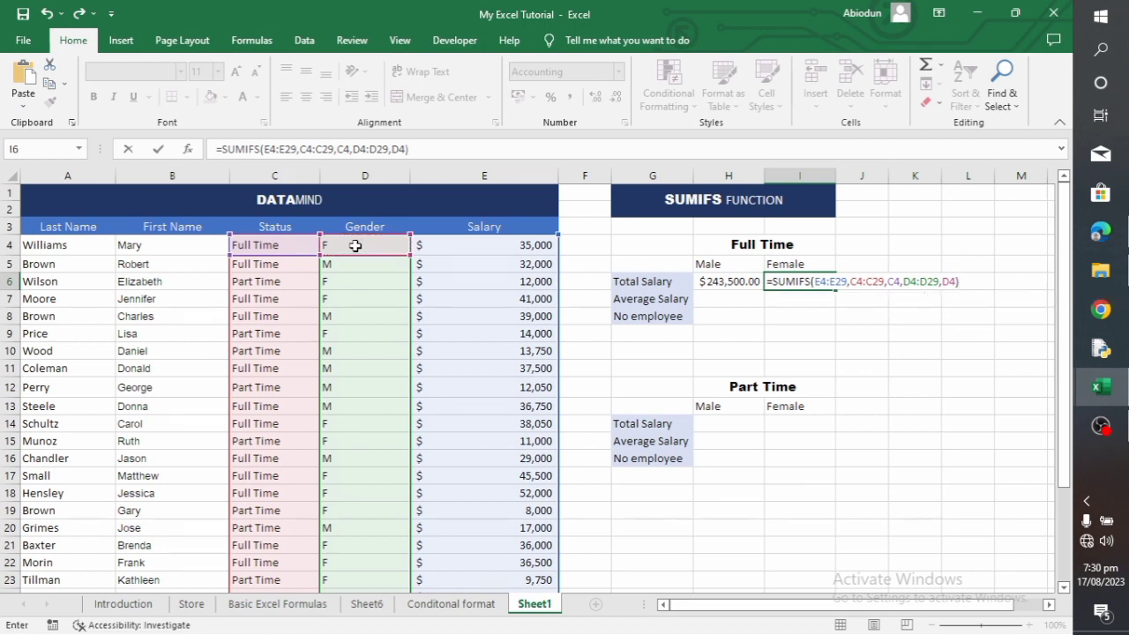
pyautogui.press('Return')
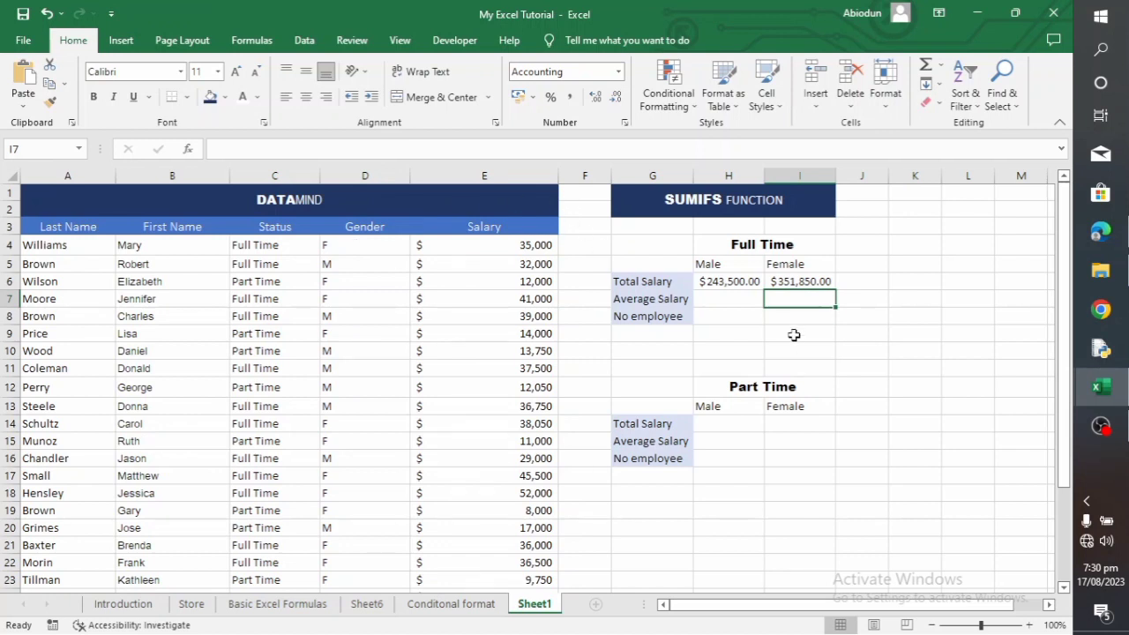
# Review the SUMIFS formula in H6 for the full-time male total salary
pyautogui.click(723, 305)
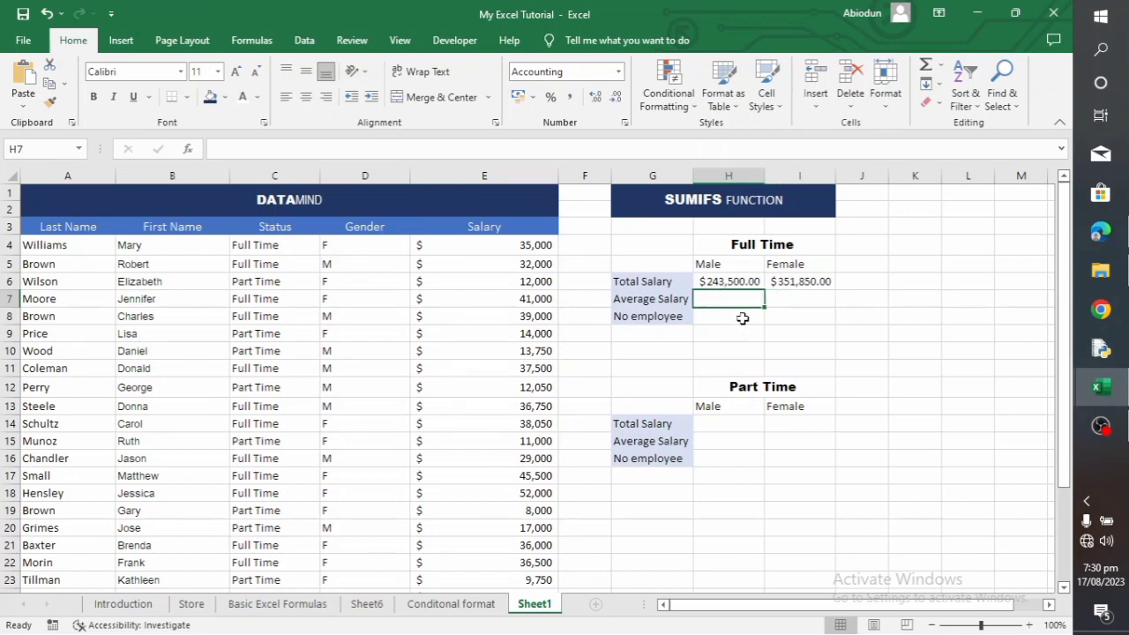
pyautogui.click(732, 284)
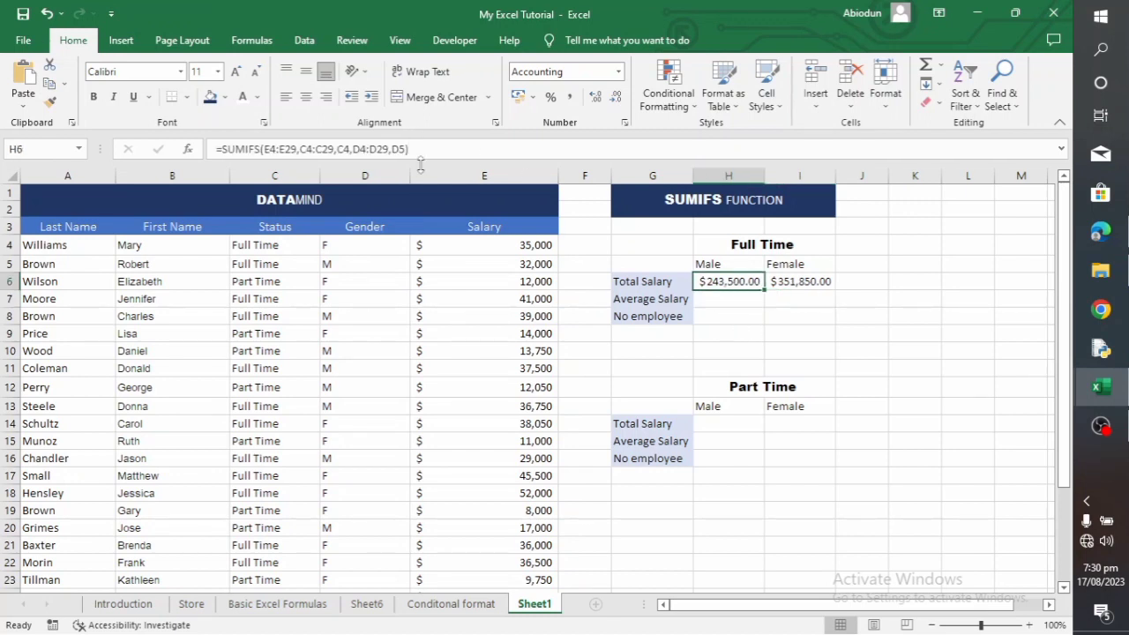
pyautogui.moveTo(411, 149); pyautogui.dragTo(206, 157)
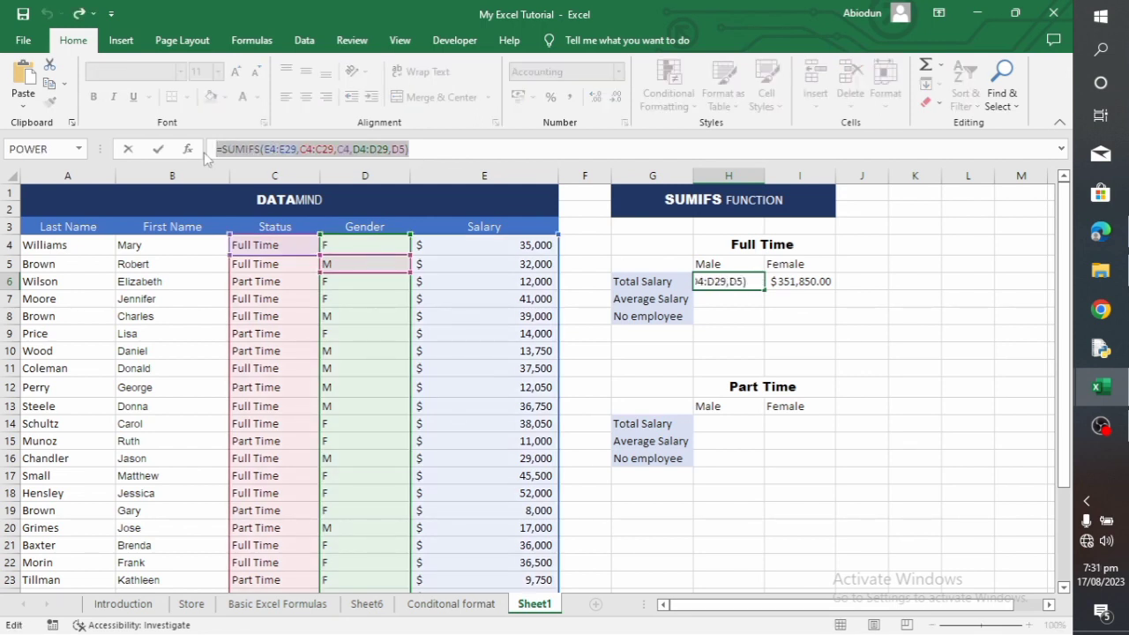
pyautogui.press('Return')
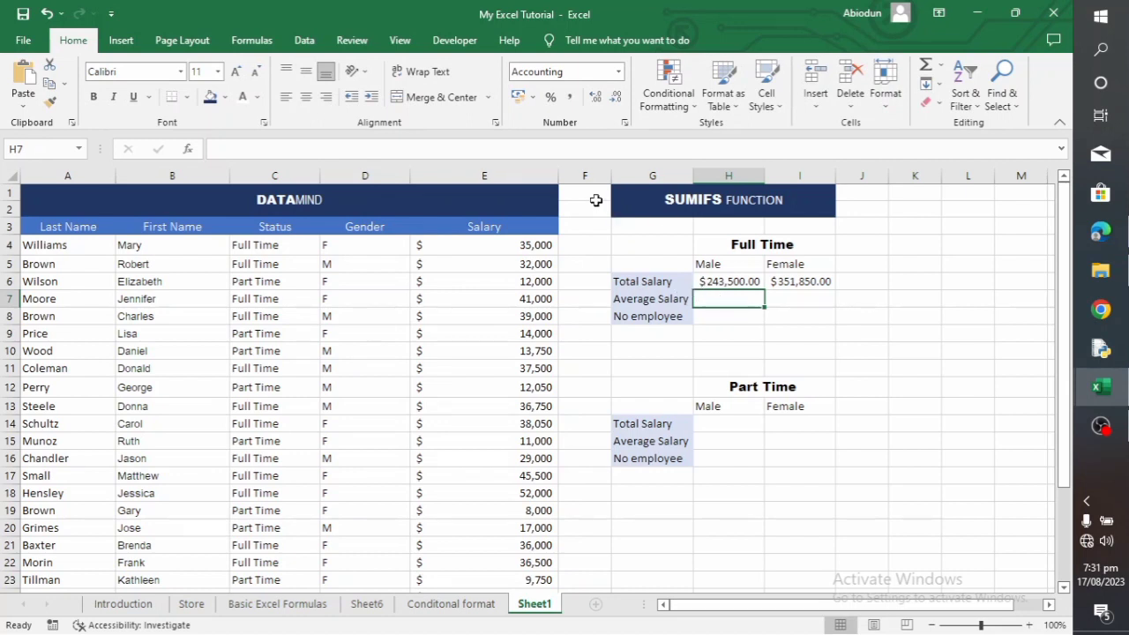
# Start an AVERAGEIFS formula in H7 for the full-time male average salary
pyautogui.click(584, 150)
pyautogui.write('=')
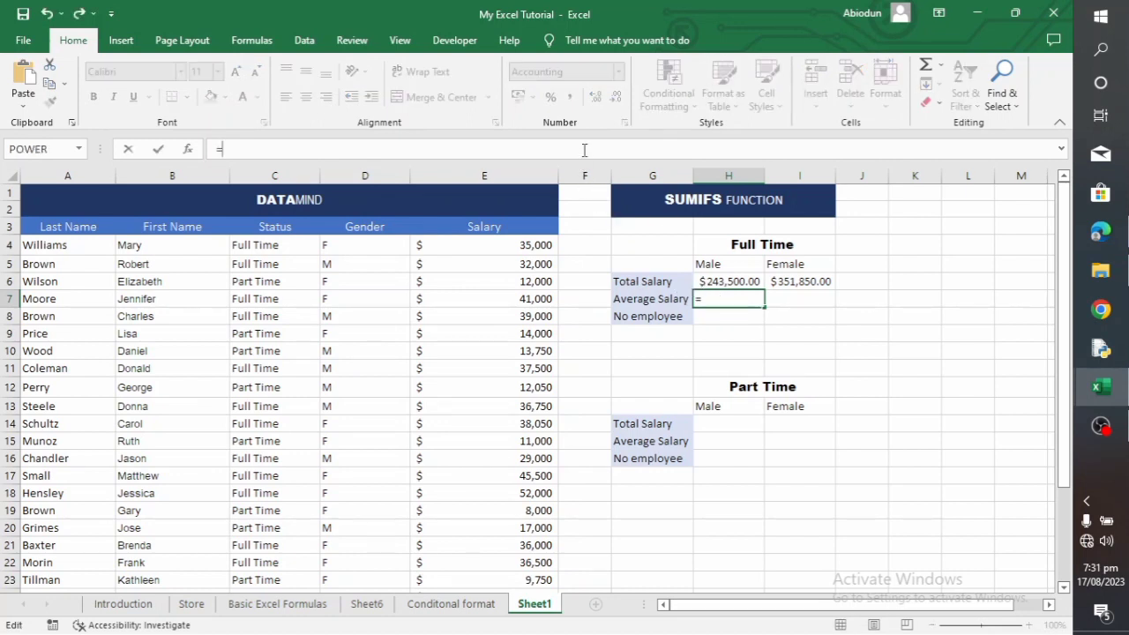
pyautogui.write('AVE')
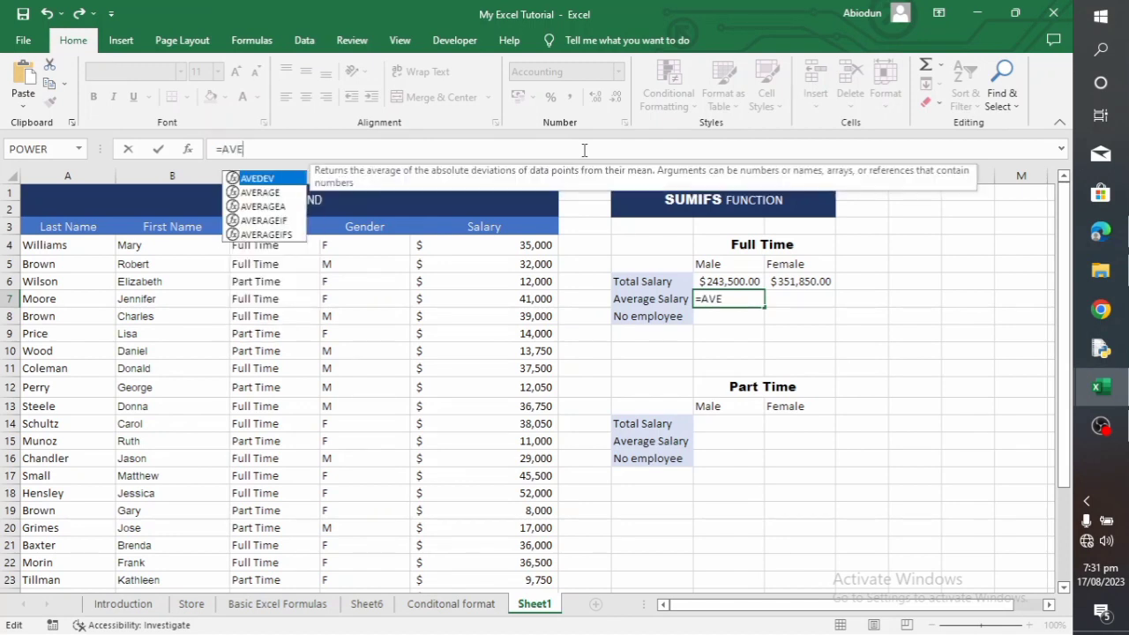
pyautogui.write('RAGE')
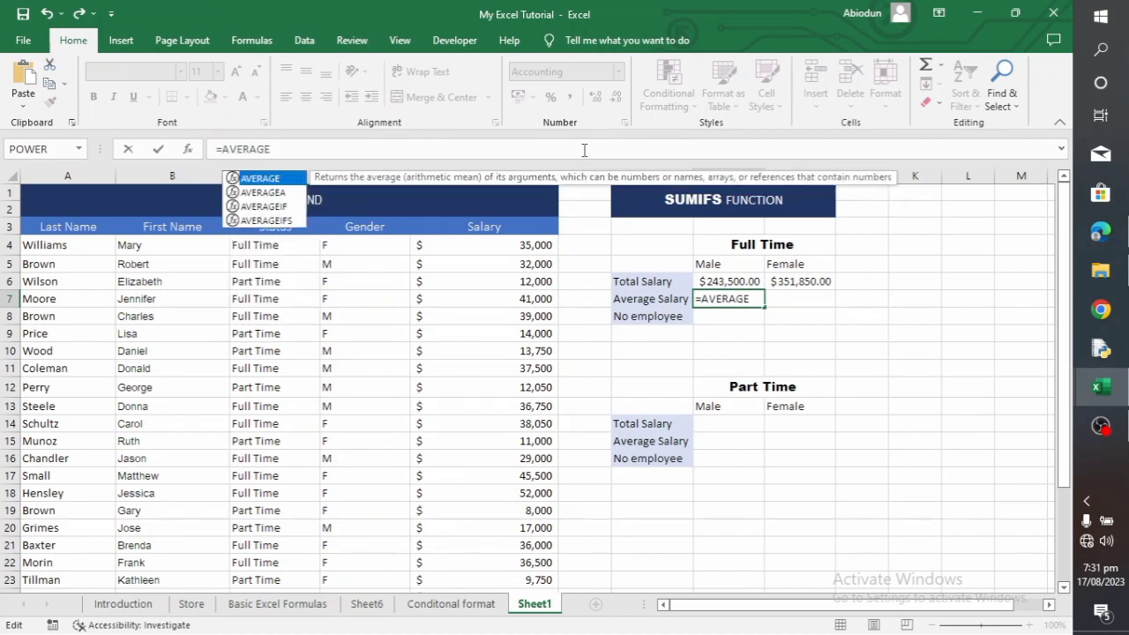
pyautogui.press('Down')
pyautogui.press('Down')
pyautogui.press('Down')
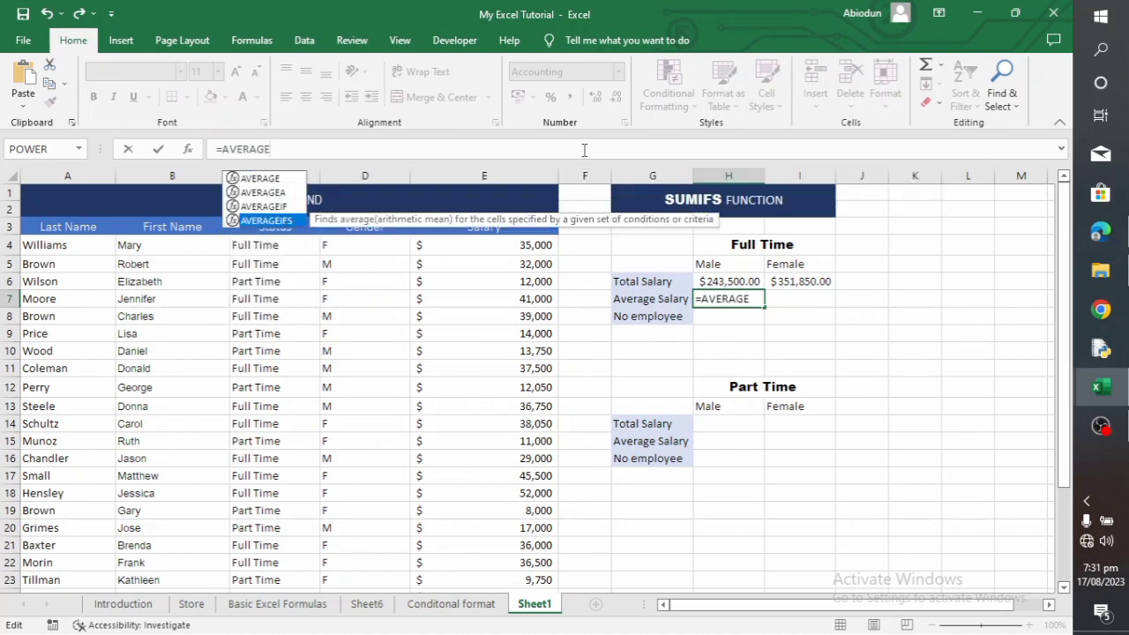
pyautogui.press('Tab')
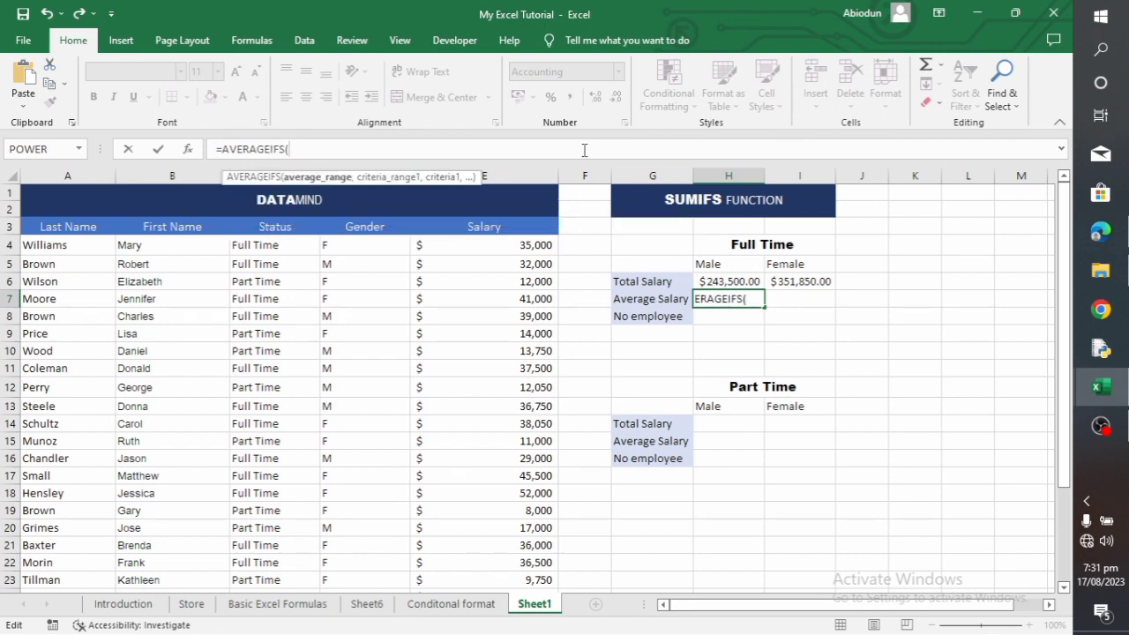
# Paste the copied SUMIFS formula into H7, strip its =SUMIFS( part, and complete it as =AVERAGEIFS(E4:E29,C4:C29,C4,D4:D29,D5)
pyautogui.hotkey('ctrl', 'v')
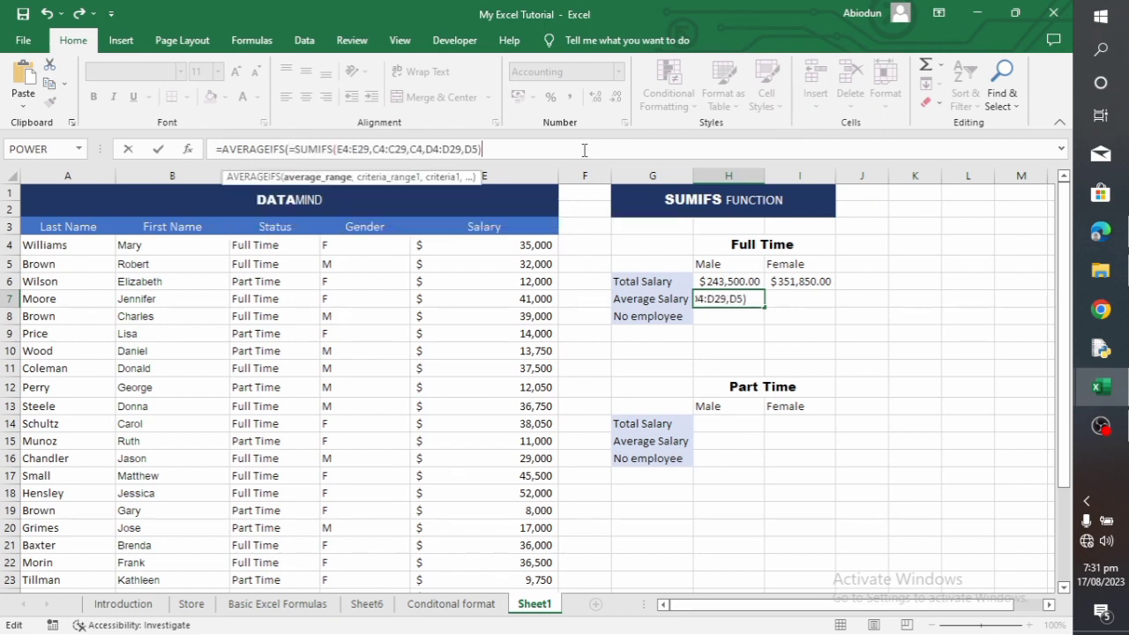
pyautogui.click(332, 150)
pyautogui.press('BackSpace')
pyautogui.press('BackSpace')
pyautogui.press('BackSpace')
pyautogui.press('BackSpace')
pyautogui.press('BackSpace')
pyautogui.press('BackSpace')
pyautogui.press('BackSpace')
pyautogui.press('BackSpace')
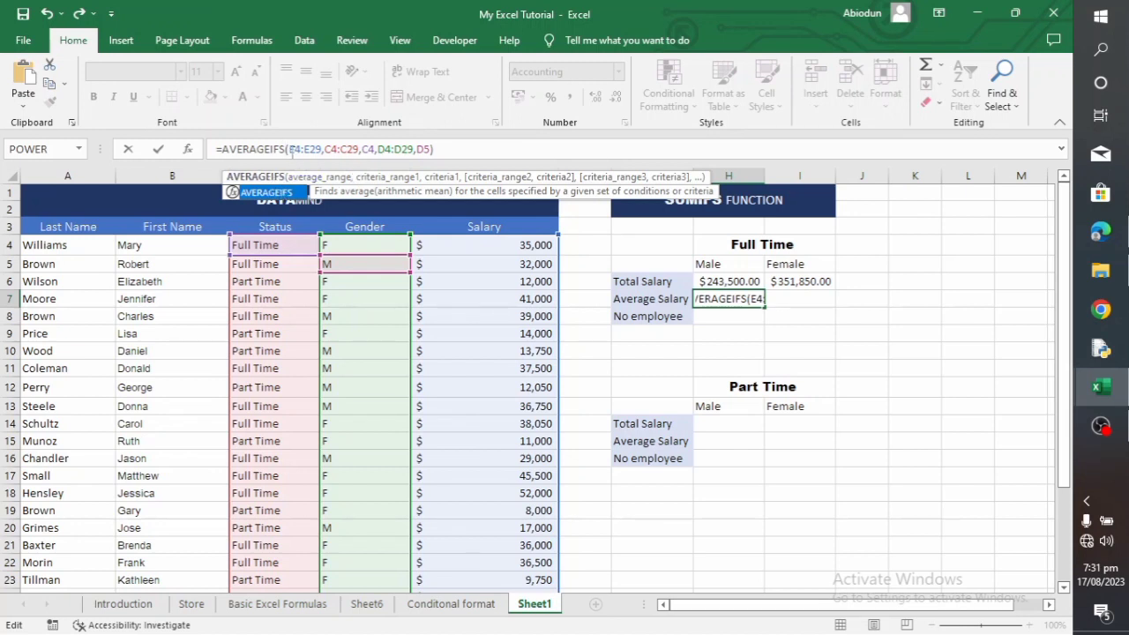
pyautogui.click(296, 150)
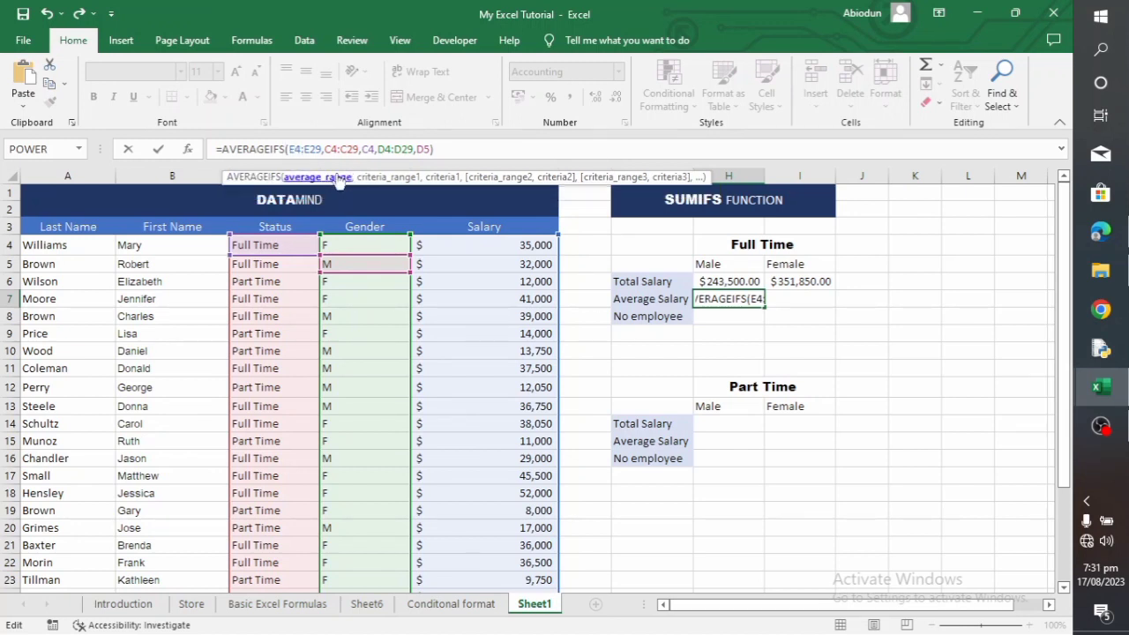
pyautogui.click(449, 149)
pyautogui.press('Return')
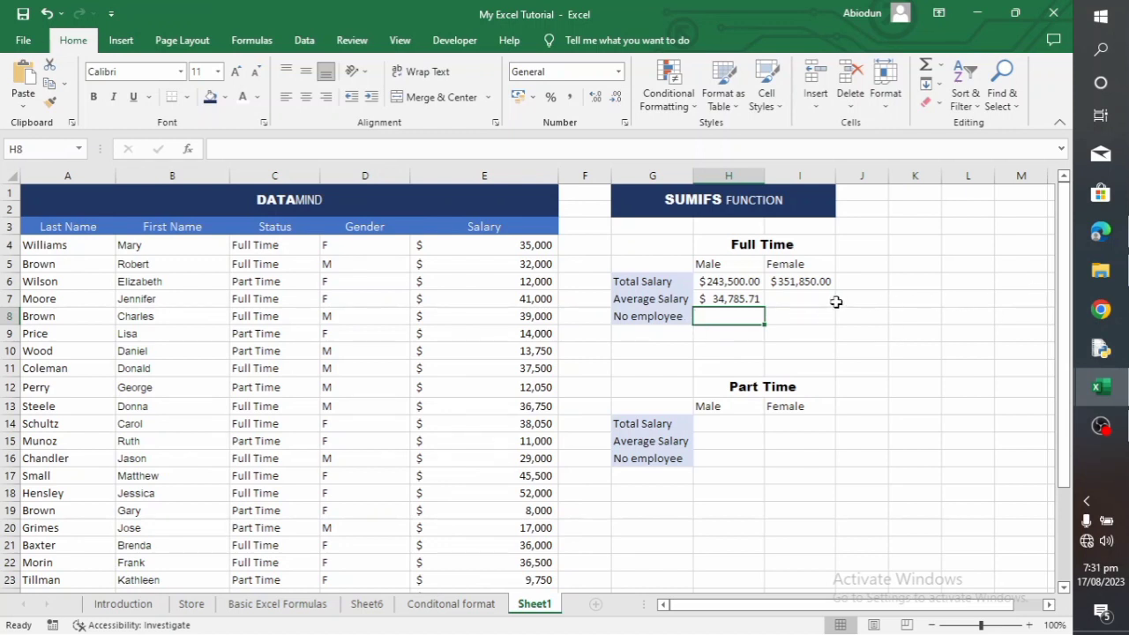
# Start an AVERAGEIFS formula in I7 for the full-time female average salary, using E4:E29 as the average range
pyautogui.click(808, 299)
pyautogui.write('=')
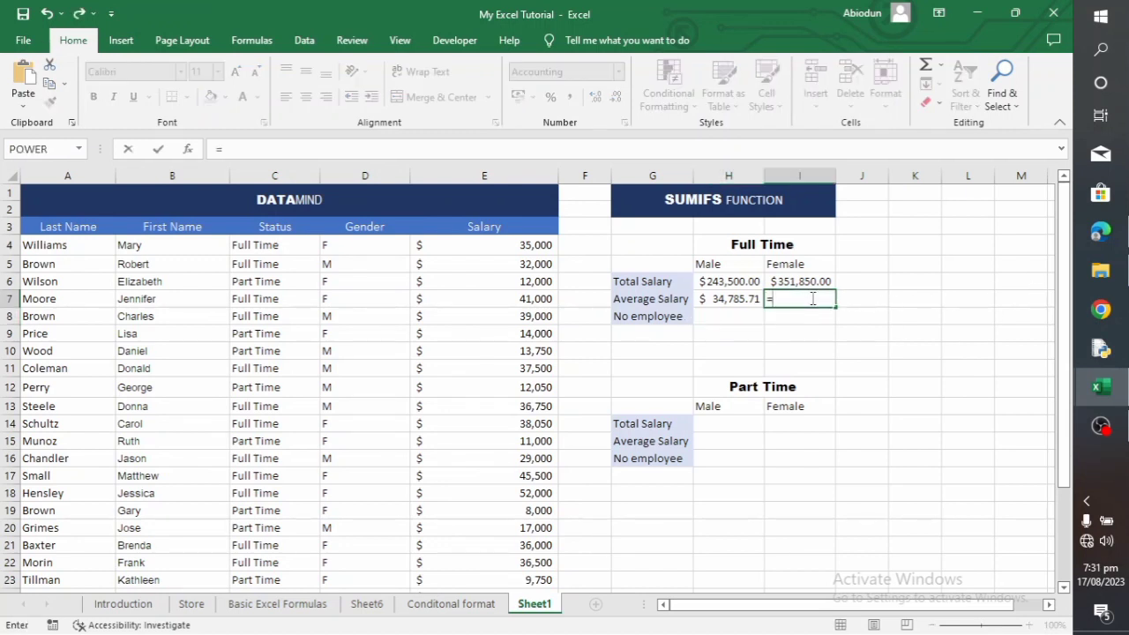
pyautogui.write('AVERAGE')
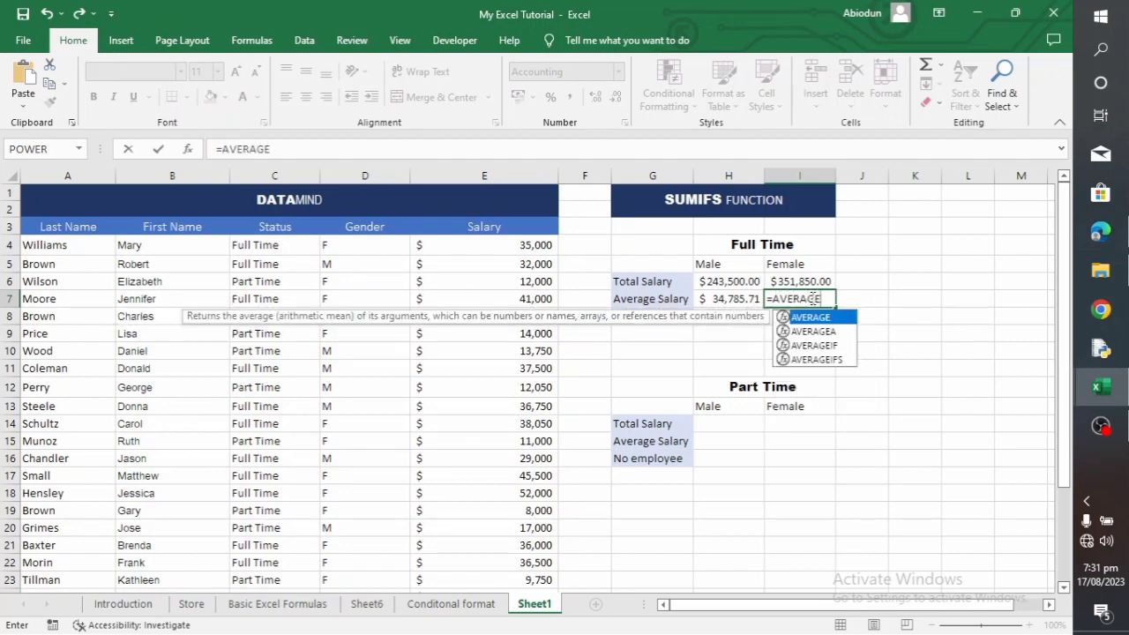
pyautogui.write('IFS')
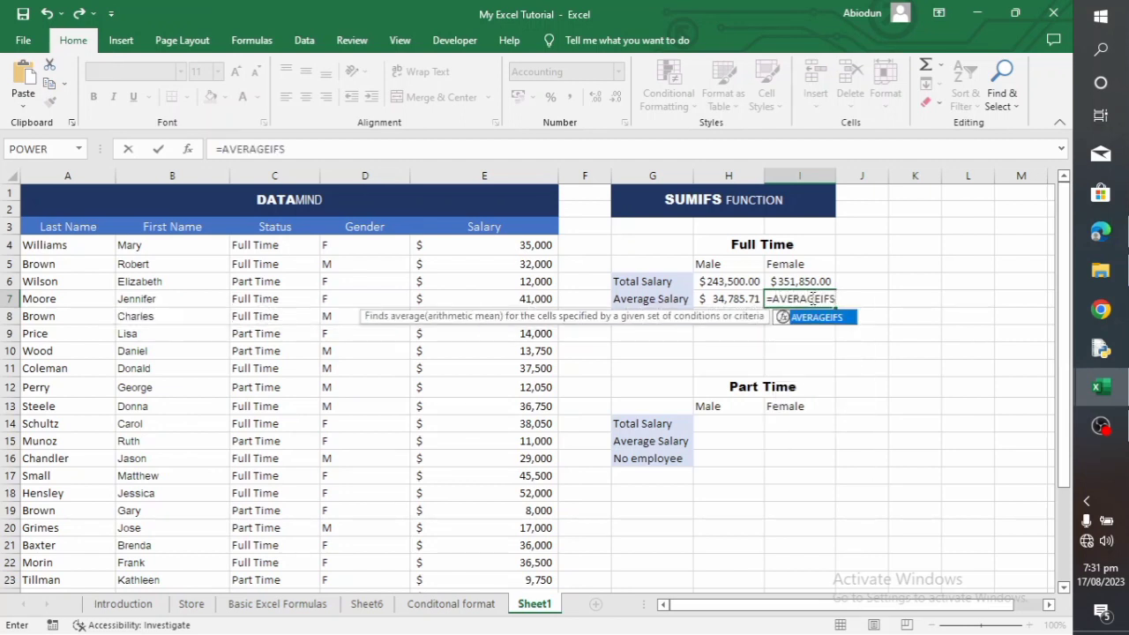
pyautogui.write('(')
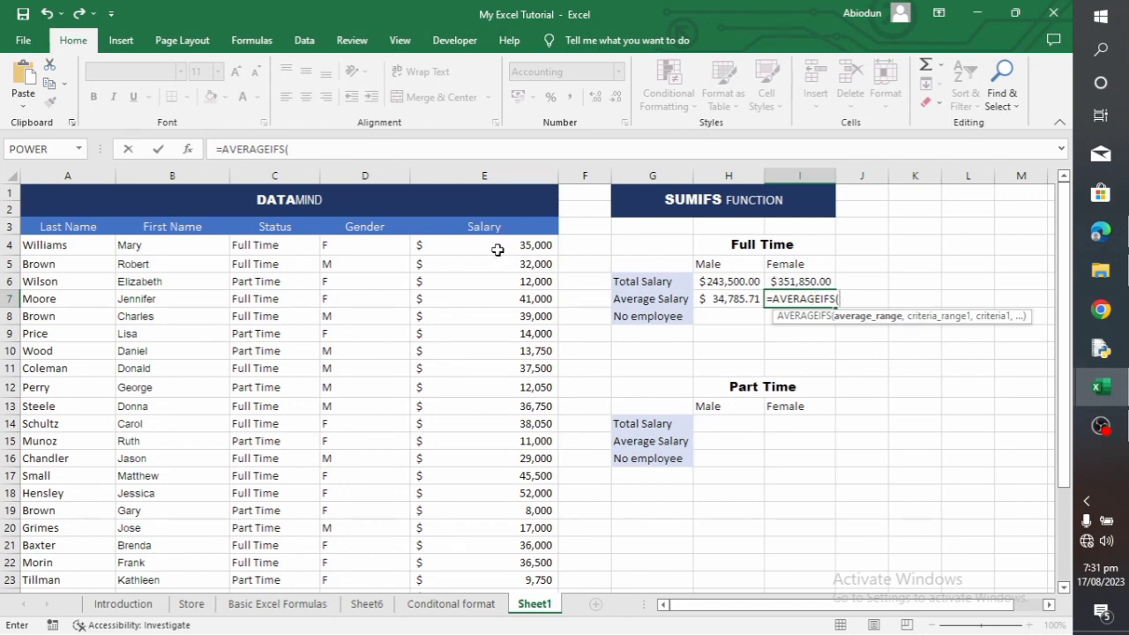
pyautogui.moveTo(498, 250); pyautogui.dragTo(507, 564)
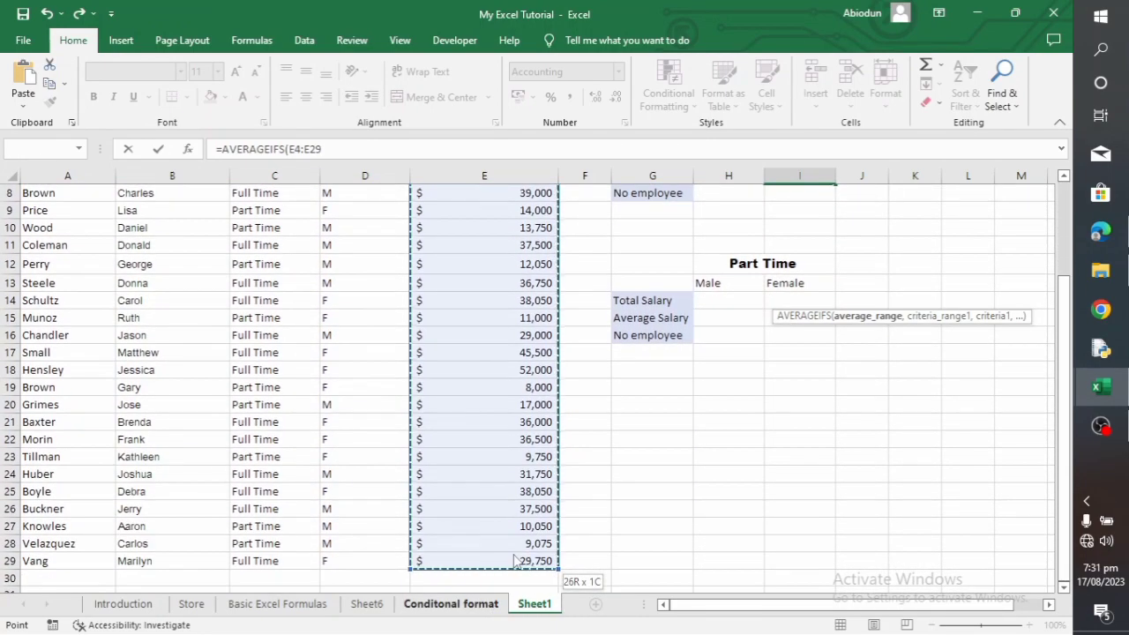
pyautogui.write(',')
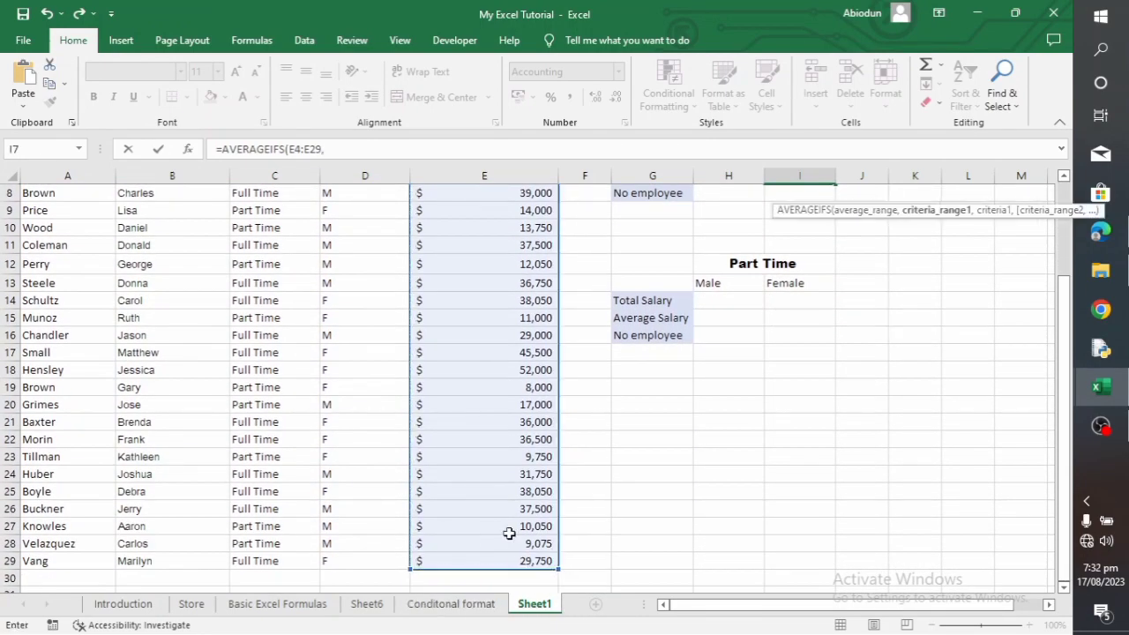
# Add the status range C4:C29 with C4 (Full Time) as the first criterion of the I7 formula
pyautogui.scroll(3, 411, 415)
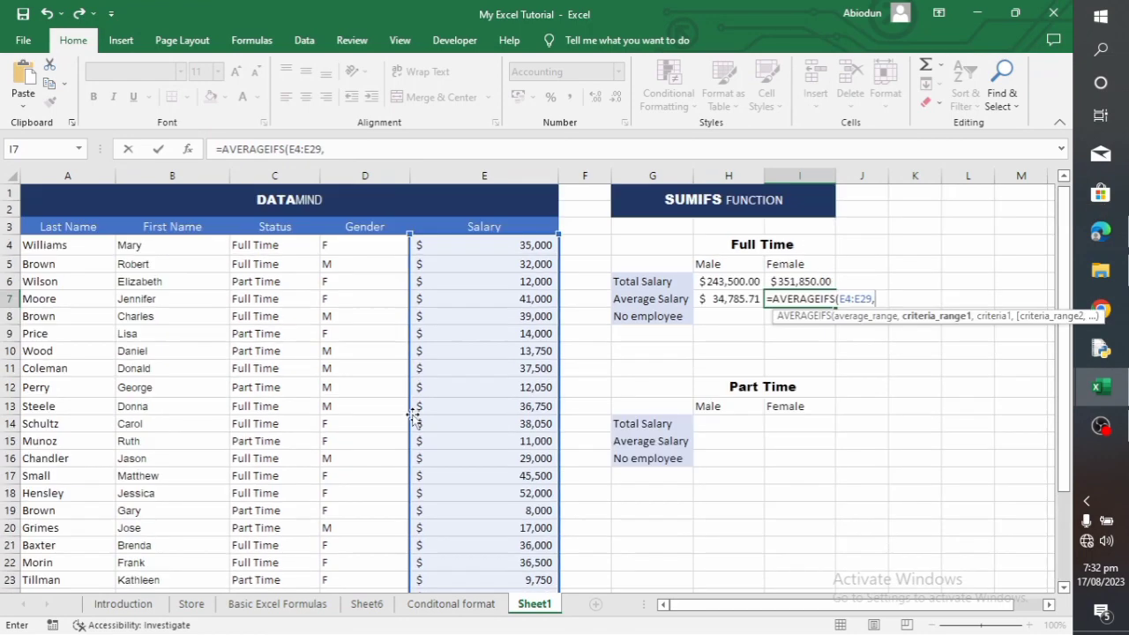
pyautogui.click(291, 255)
pyautogui.moveTo(291, 255); pyautogui.dragTo(302, 573)
pyautogui.write(',')
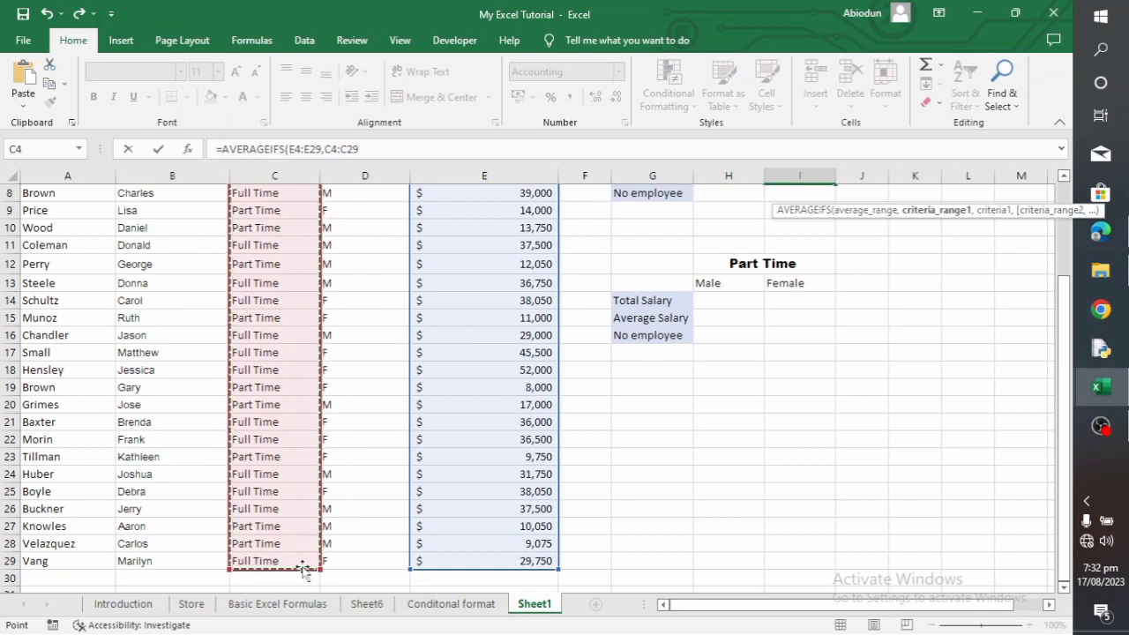
pyautogui.scroll(3, 297, 410)
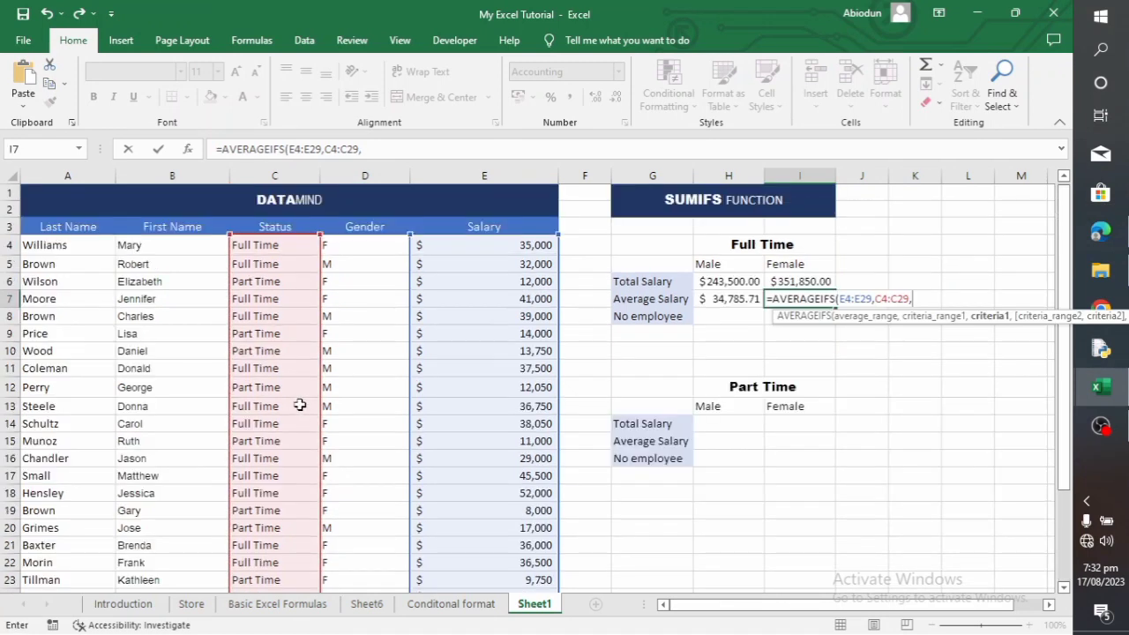
pyautogui.click(297, 251)
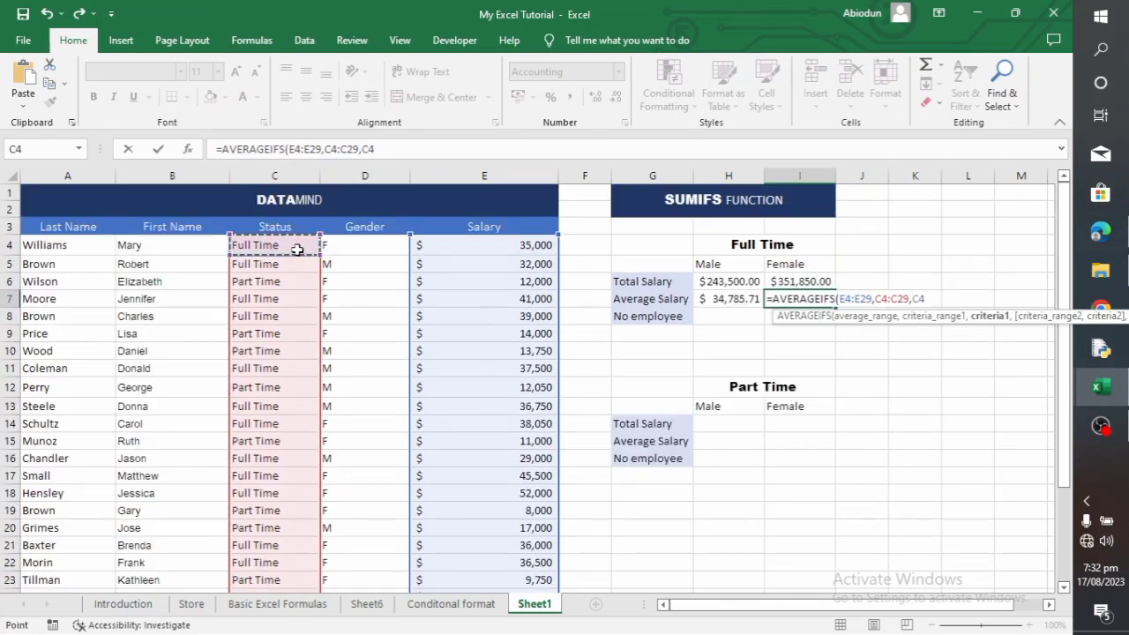
pyautogui.write(',')
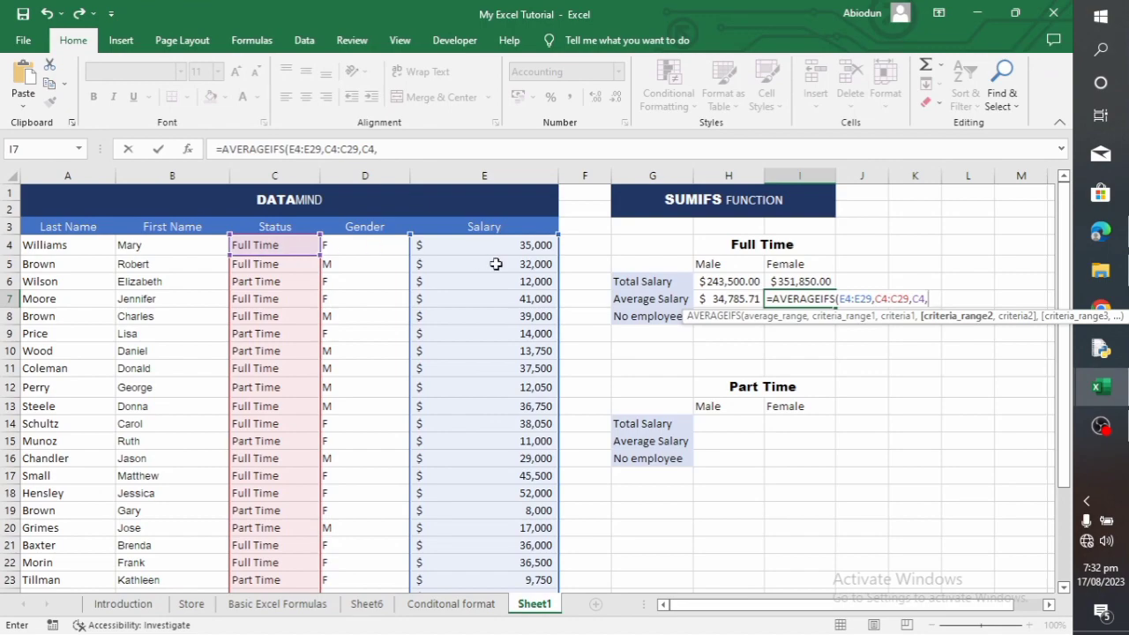
# Add the gender range D4:D29 with D4 (F) as the second criterion and complete the I7 formula
pyautogui.moveTo(363, 244); pyautogui.dragTo(363, 545)
pyautogui.write(',')
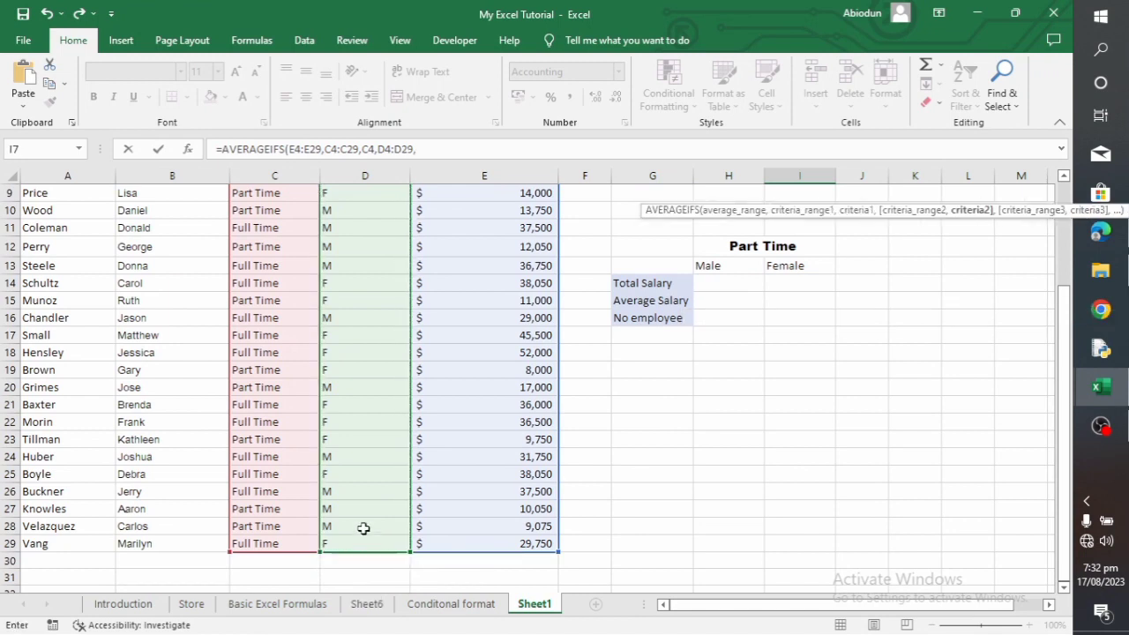
pyautogui.scroll(3, 397, 384)
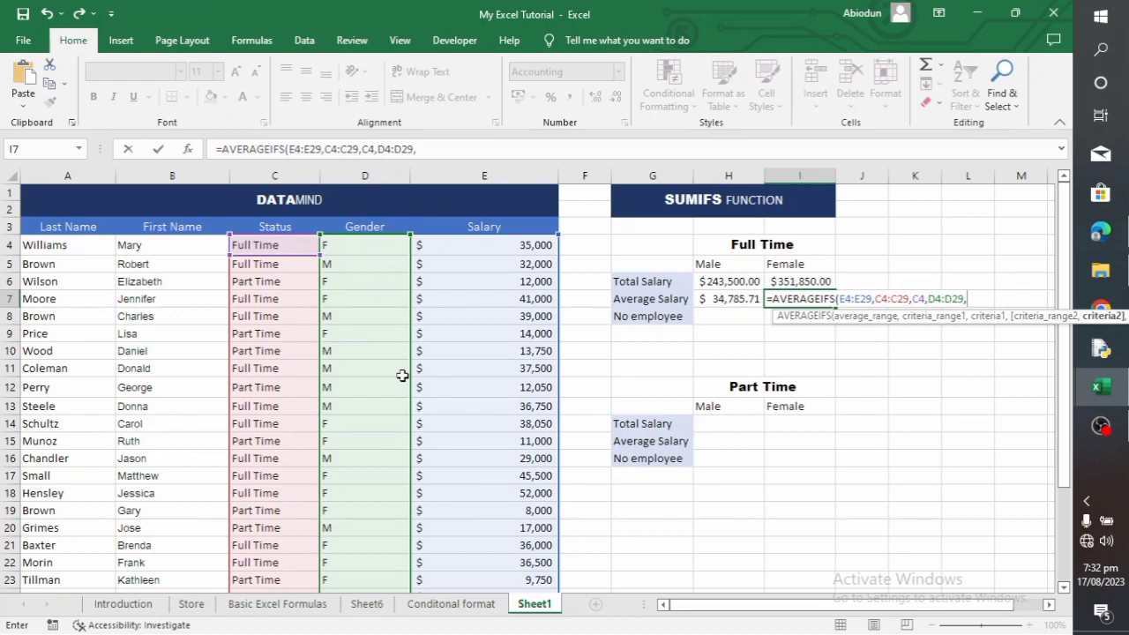
pyautogui.click(356, 247)
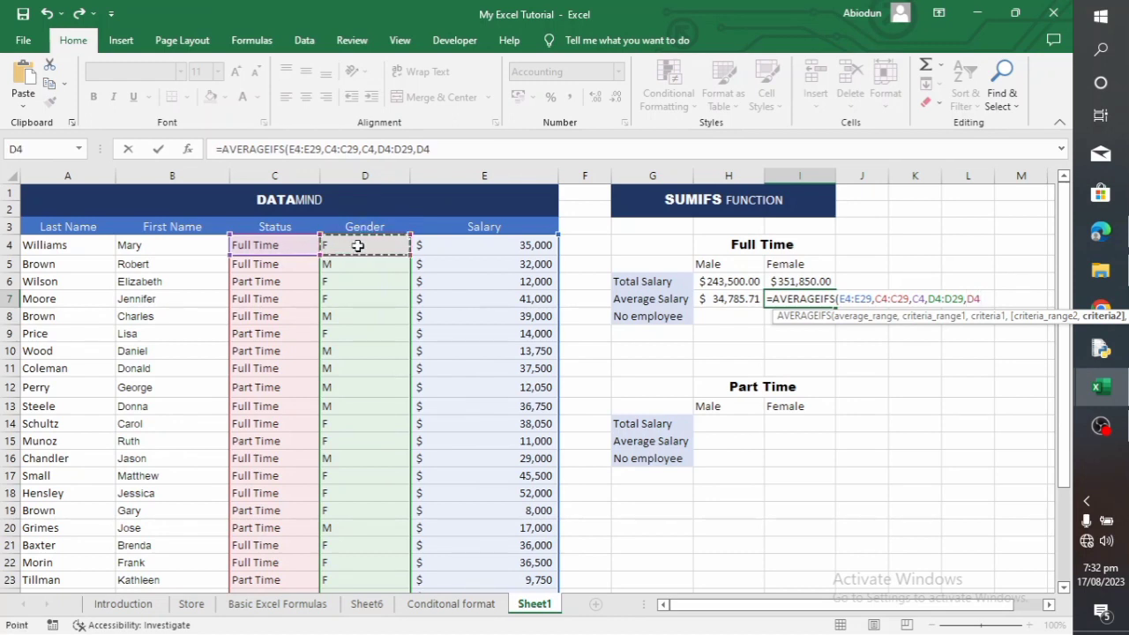
pyautogui.write(')')
pyautogui.press('Return')
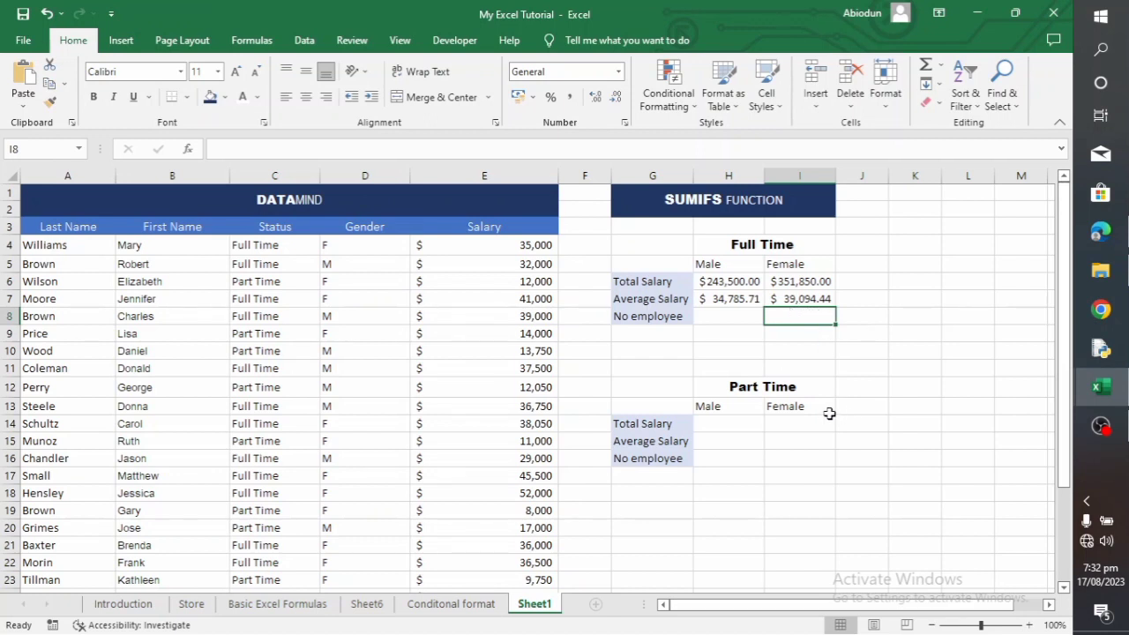
# Start a COUNTIFS formula in H8 for the full-time male employee count, with status range C4:C29 and criterion C4 (Full Time)
pyautogui.click(746, 313)
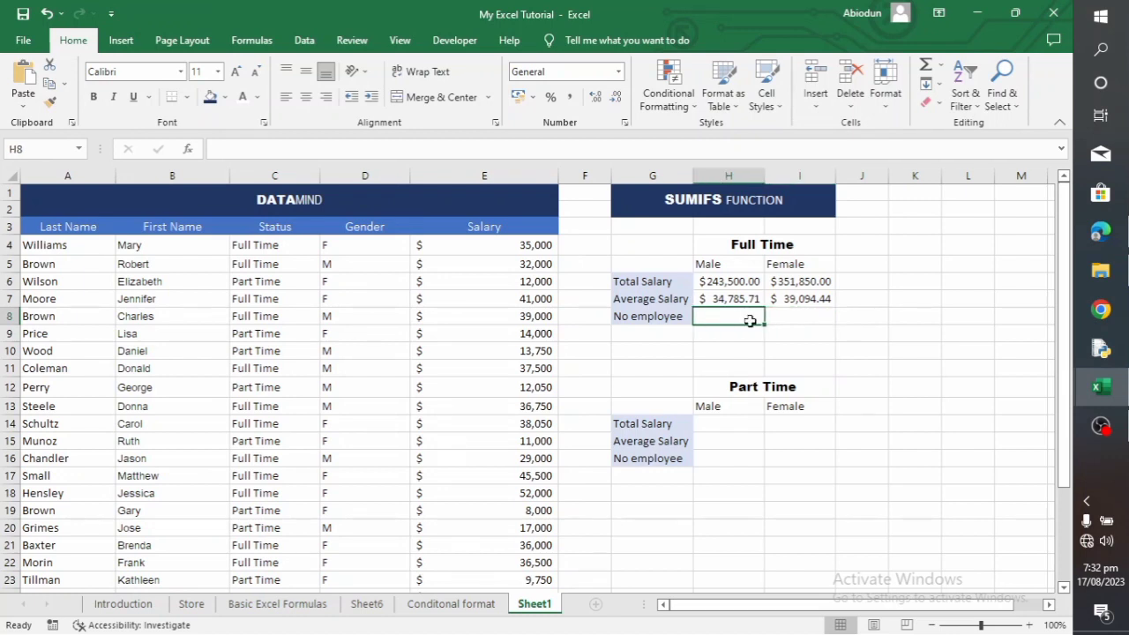
pyautogui.write('=CO')
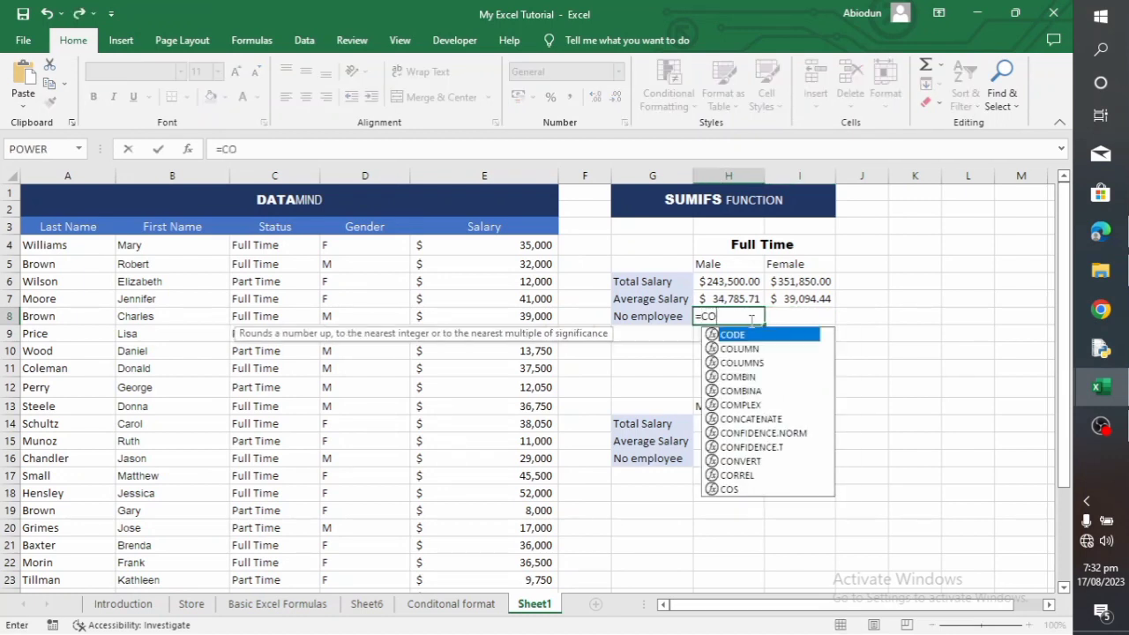
pyautogui.write('UNTI')
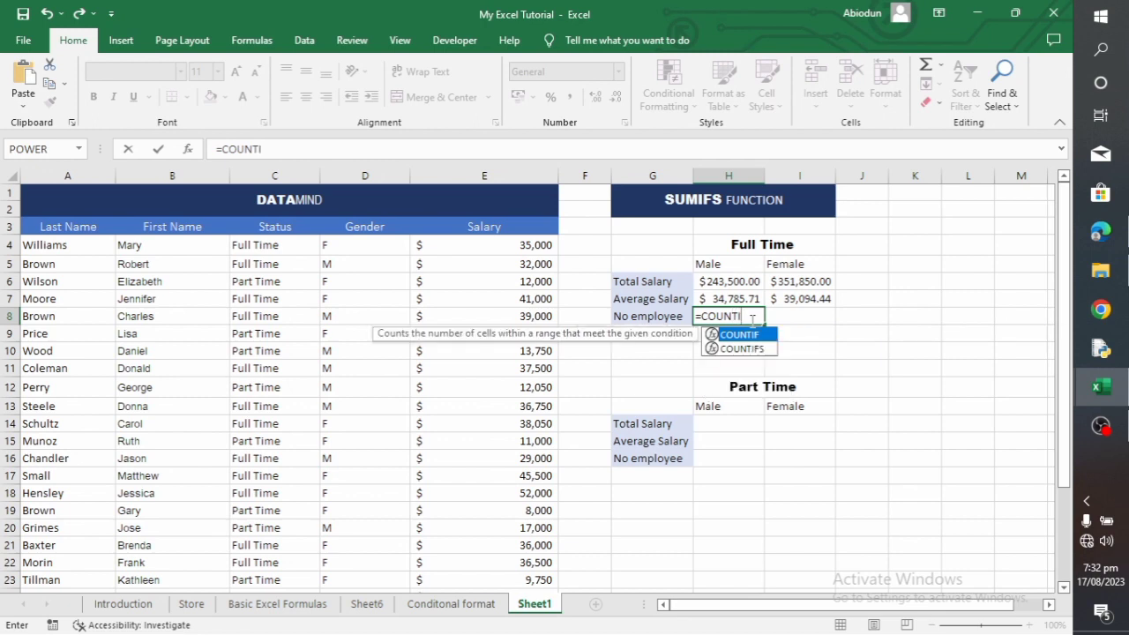
pyautogui.write('FS(')
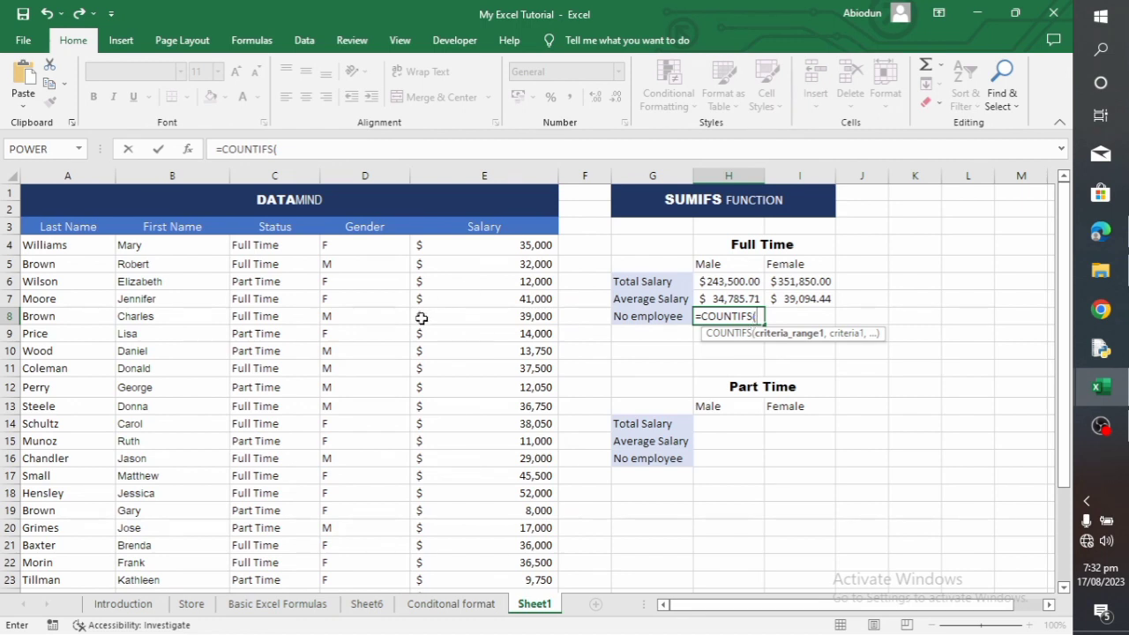
pyautogui.moveTo(278, 242); pyautogui.dragTo(282, 554)
pyautogui.write(',')
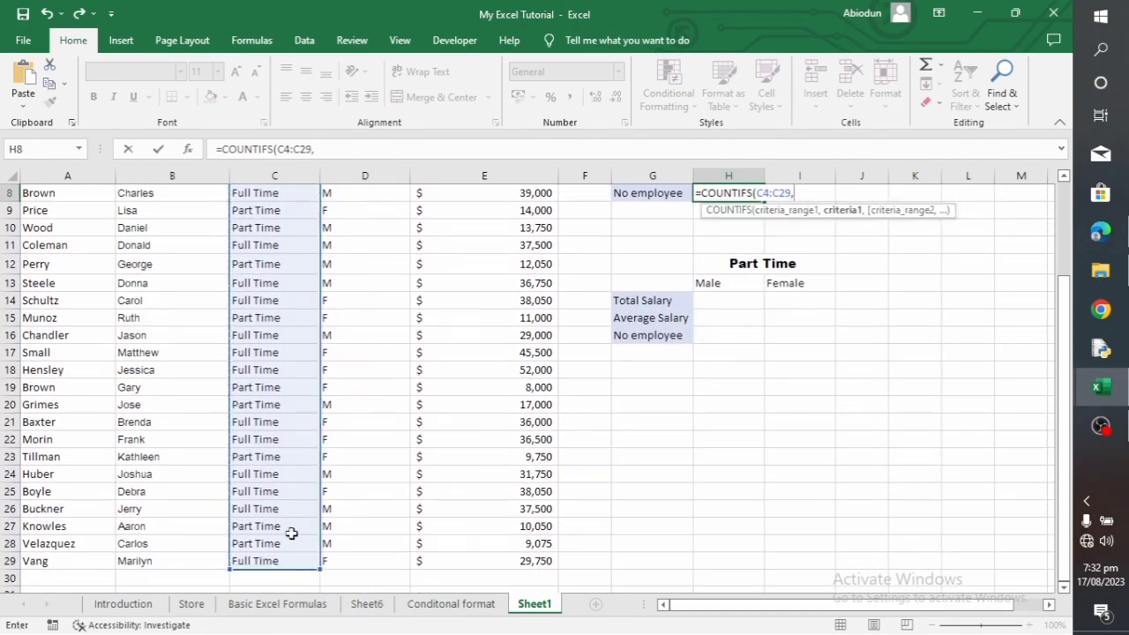
pyautogui.scroll(3, 305, 424)
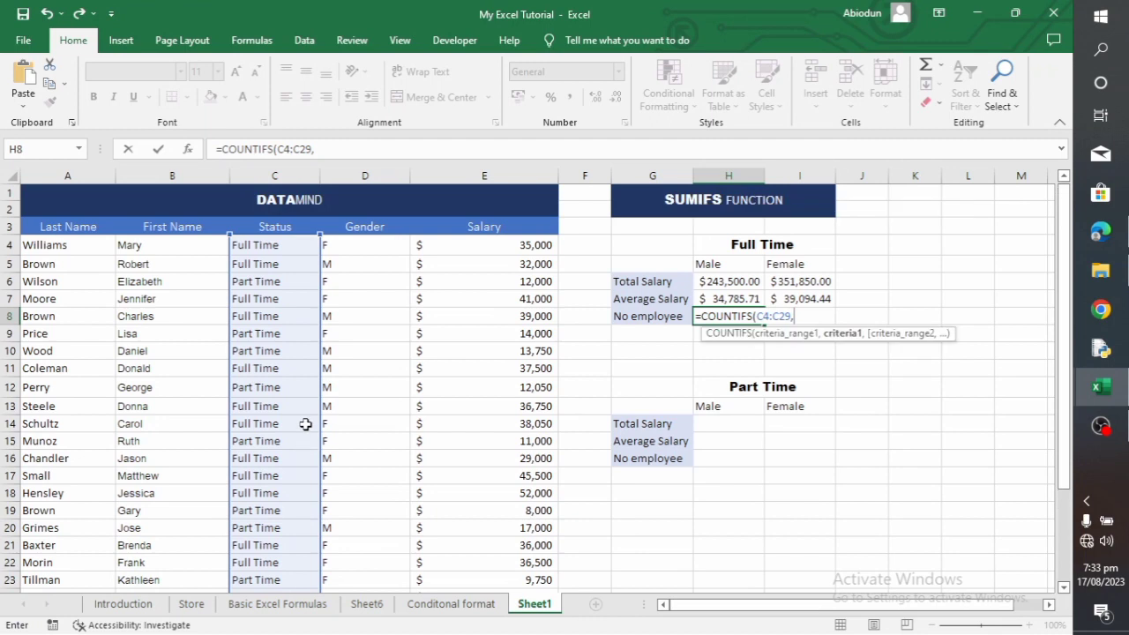
pyautogui.click(276, 245)
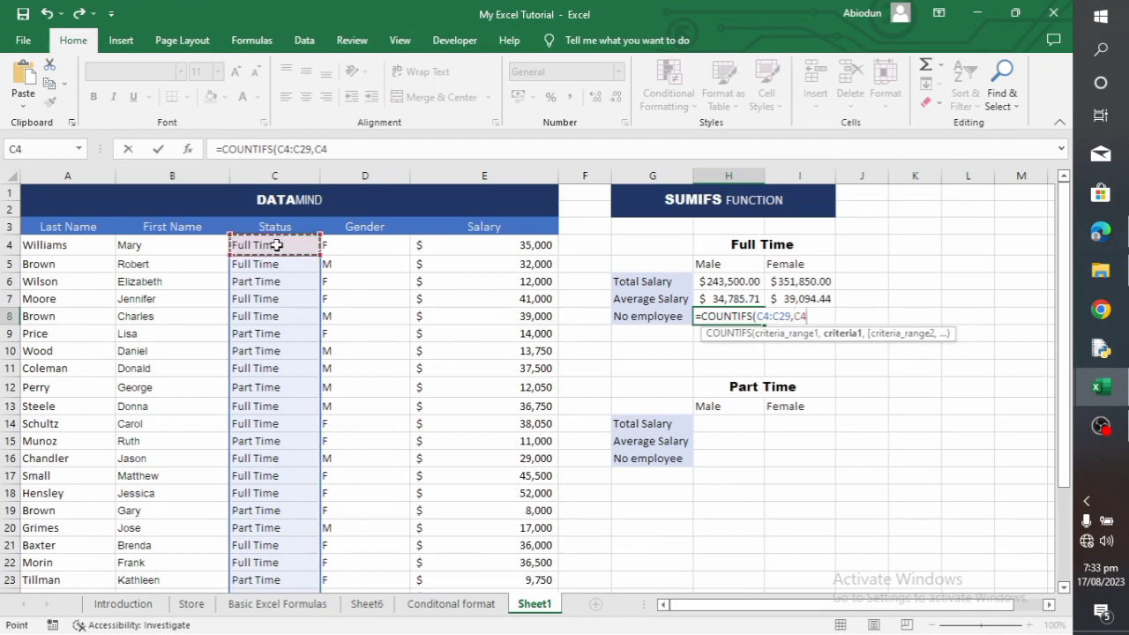
pyautogui.write(',')
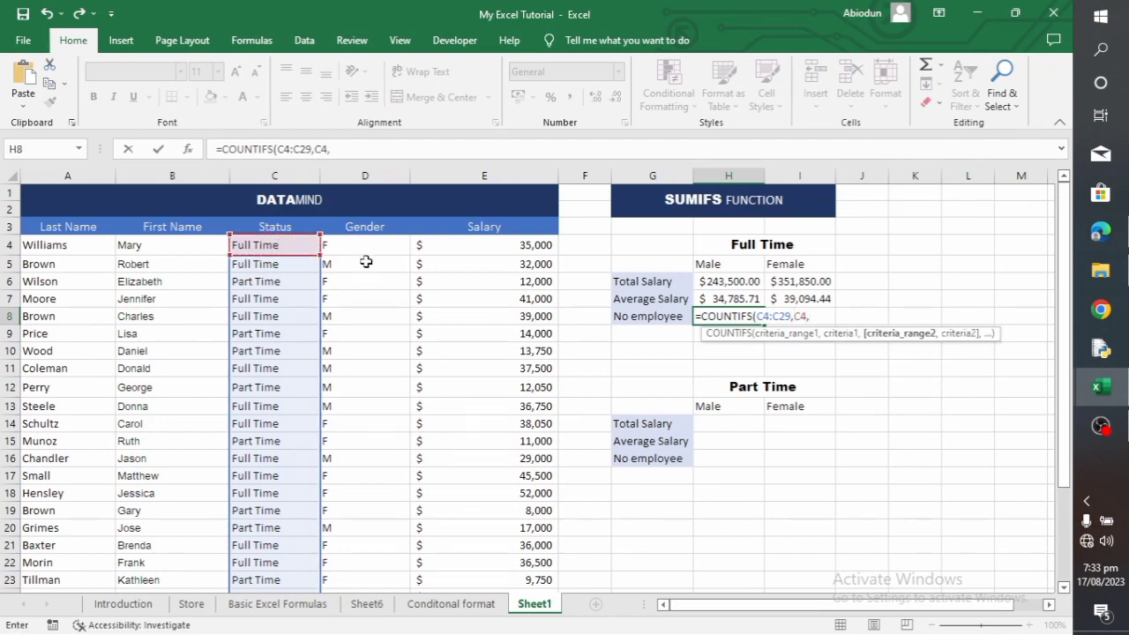
# Add the gender range D4:D29 with D5 (M) as the second criterion and complete the H8 formula
pyautogui.moveTo(361, 247); pyautogui.dragTo(371, 557)
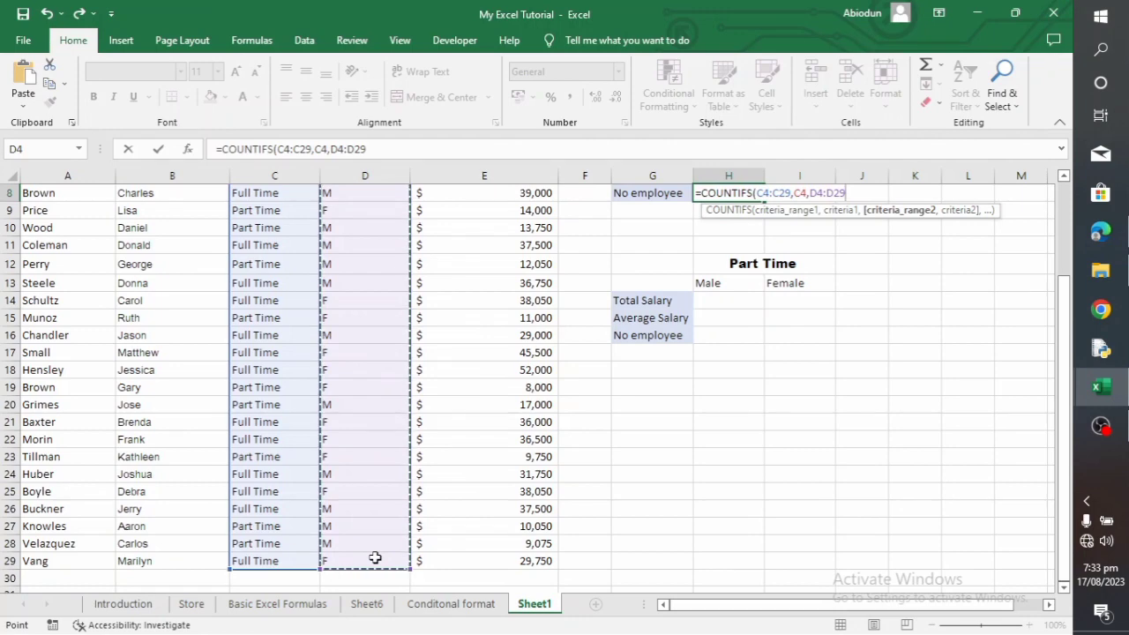
pyautogui.write(',')
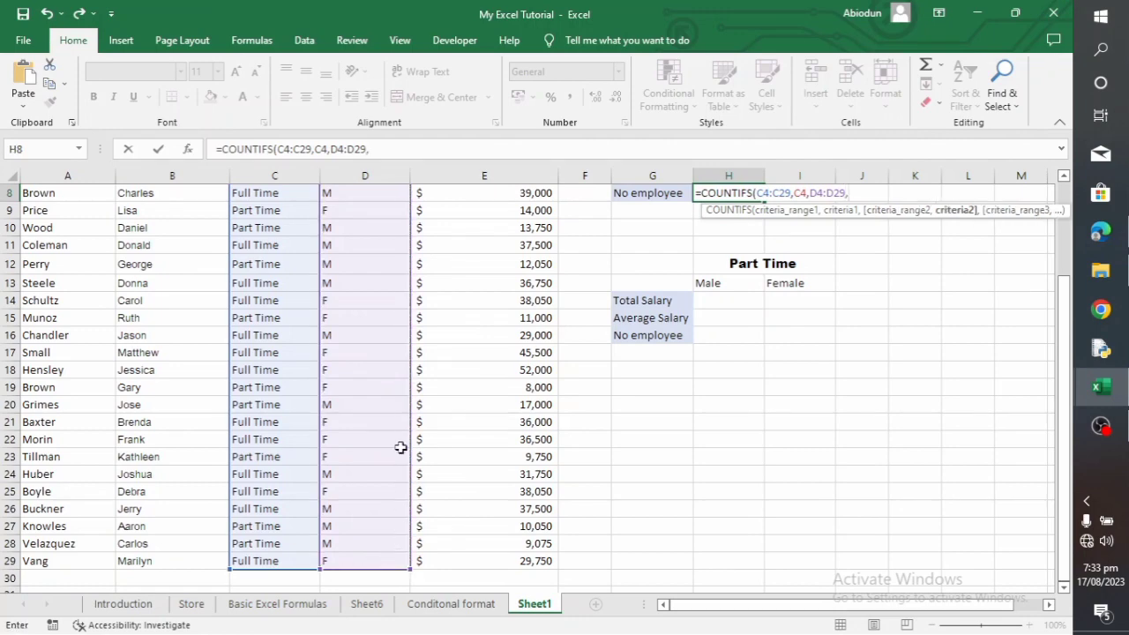
pyautogui.scroll(3, 395, 436)
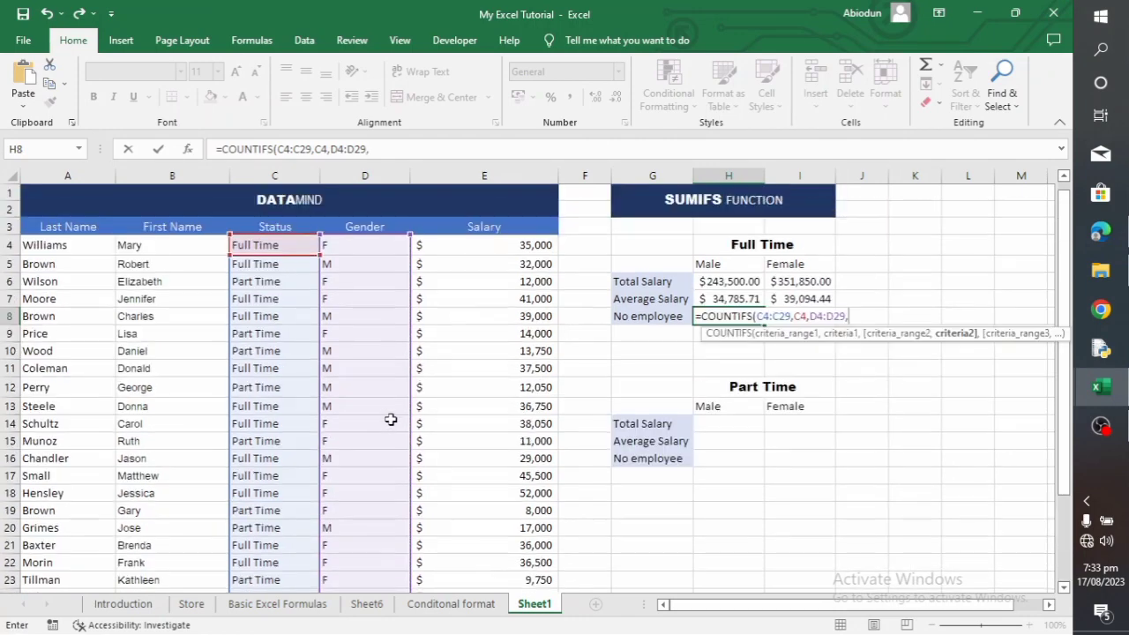
pyautogui.click(350, 265)
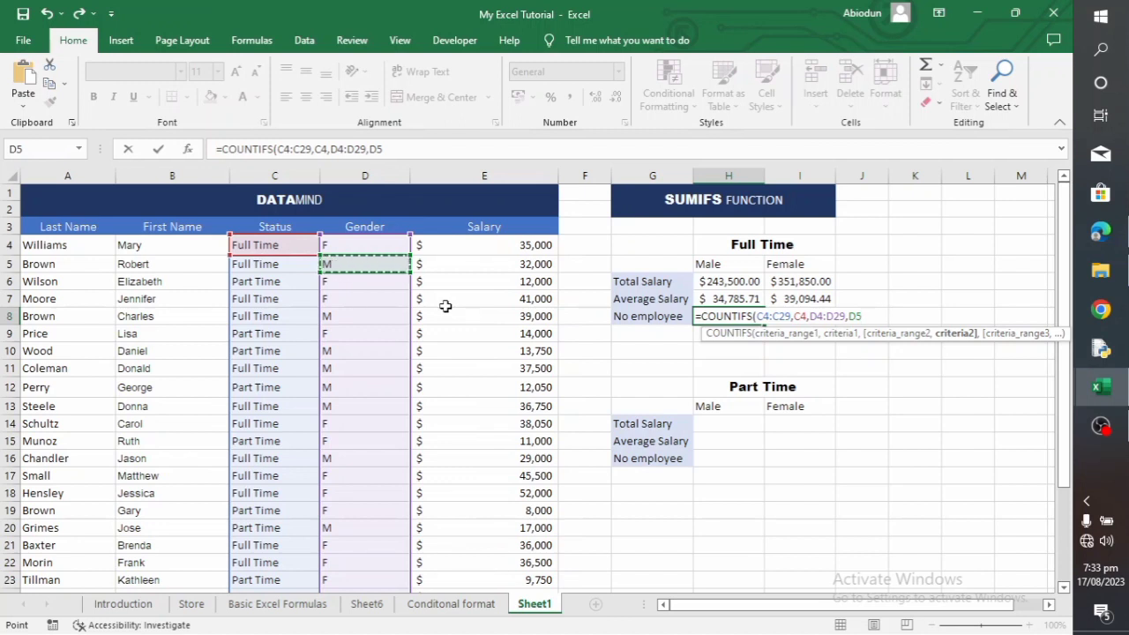
pyautogui.write(')')
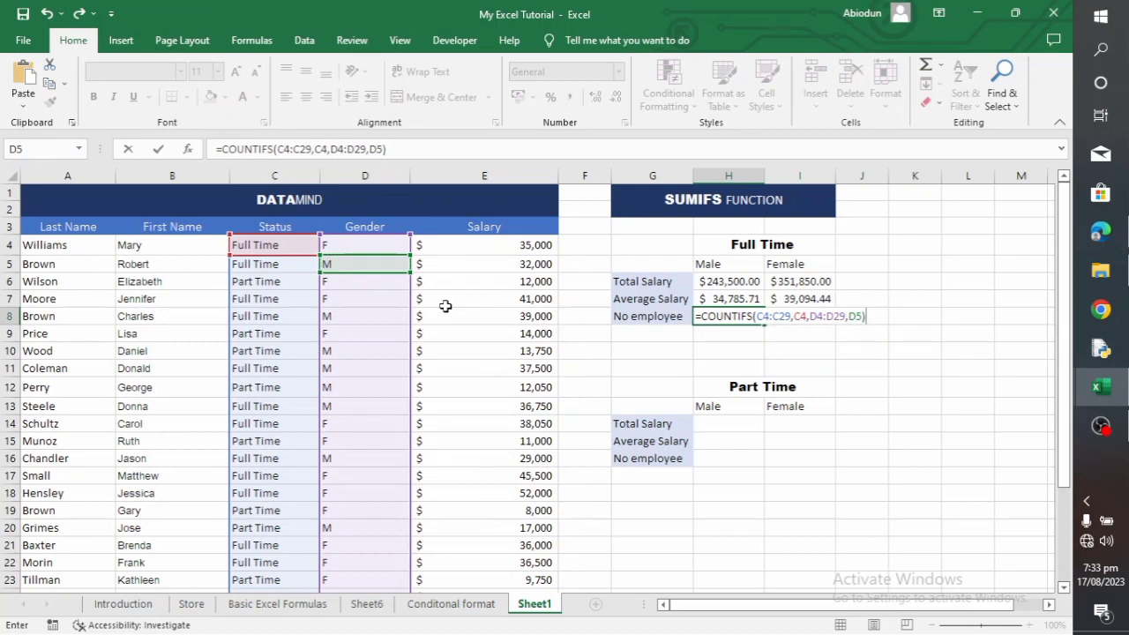
pyautogui.press('Return')
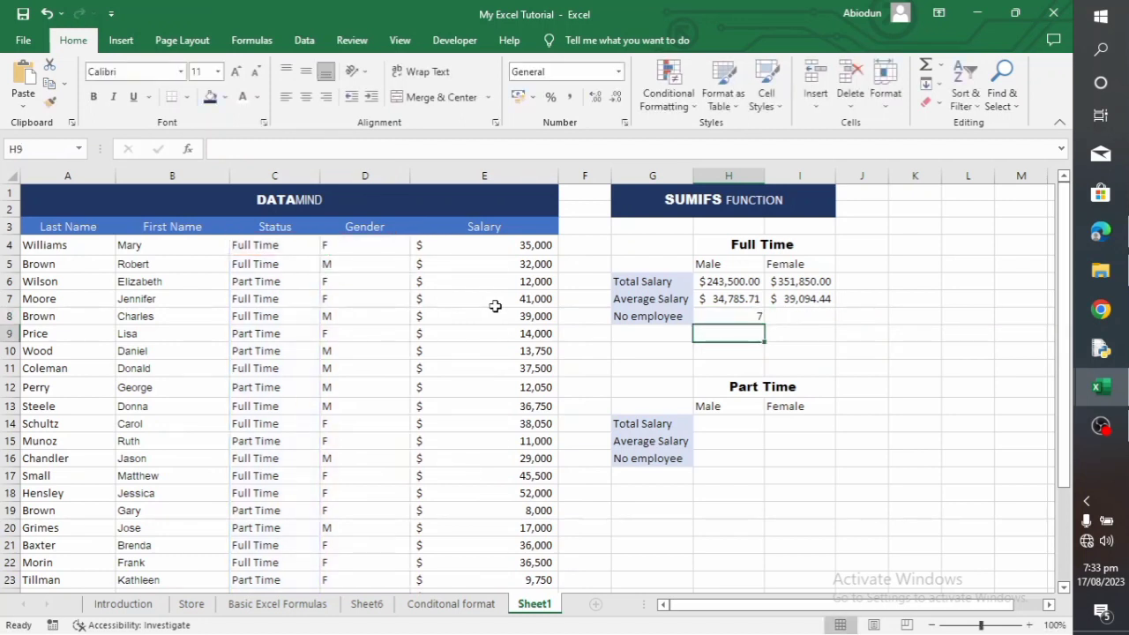
# Start a COUNTIFS formula in I8 for the full-time female employee count, with status range C4:C29 and criterion C4 (Full Time)
pyautogui.click(746, 317)
pyautogui.click(800, 318)
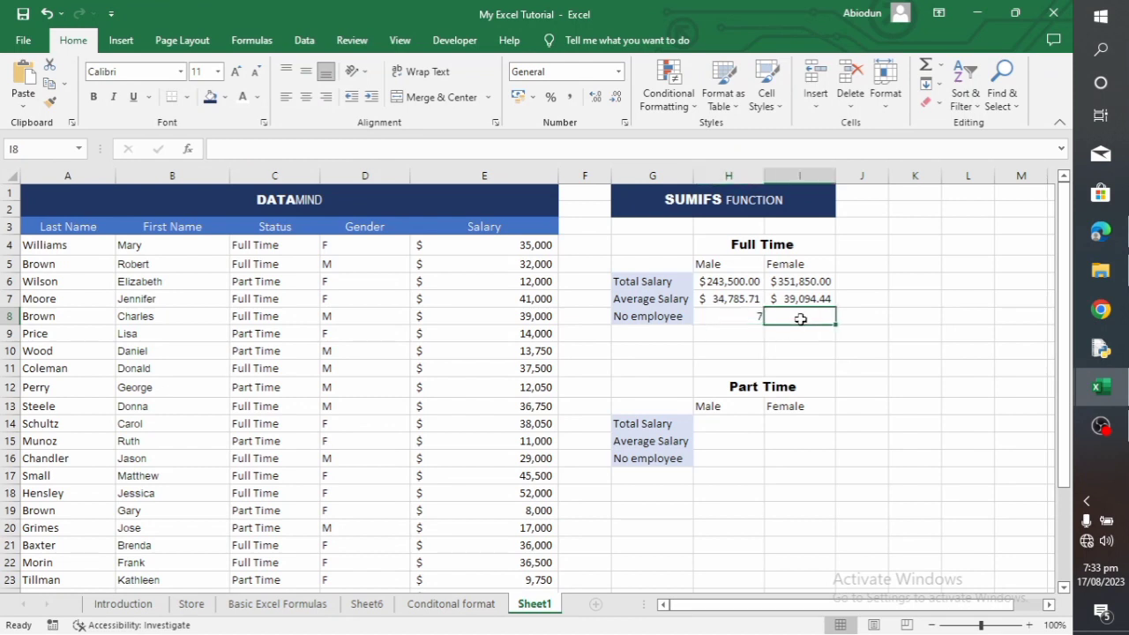
pyautogui.write('=COU')
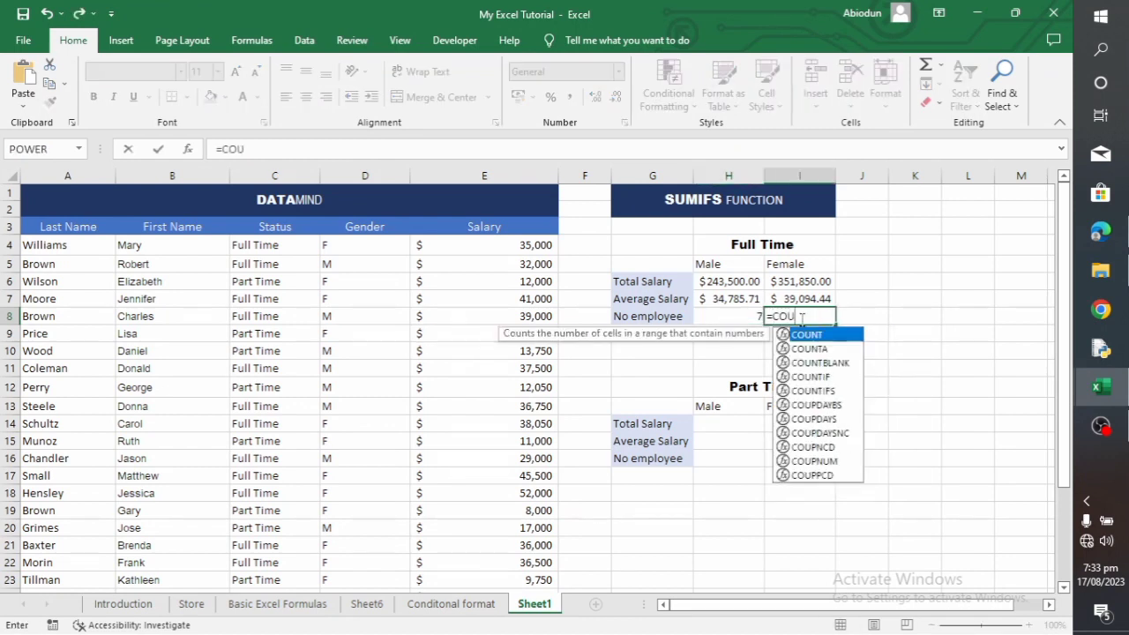
pyautogui.write('NTIFS')
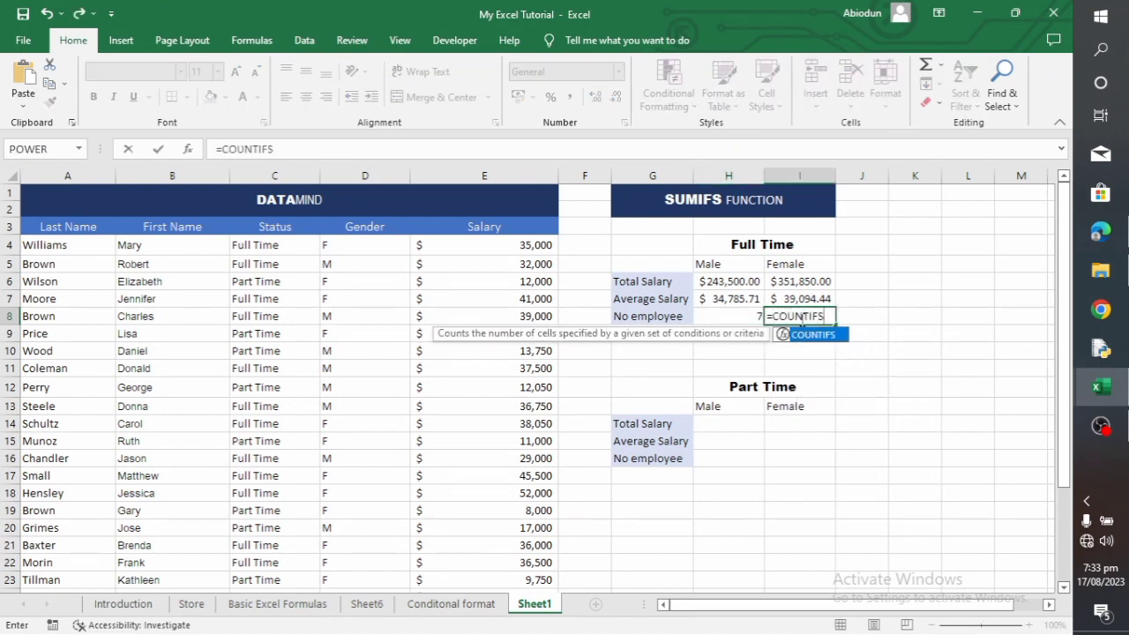
pyautogui.write('(')
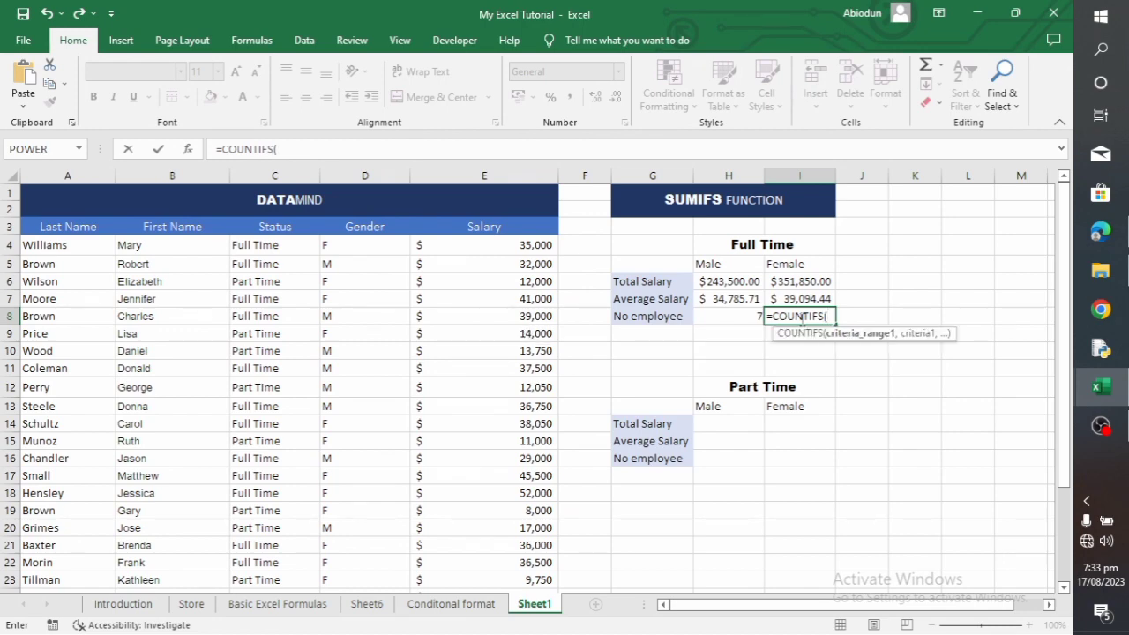
pyautogui.moveTo(265, 241); pyautogui.dragTo(292, 543)
pyautogui.write(',')
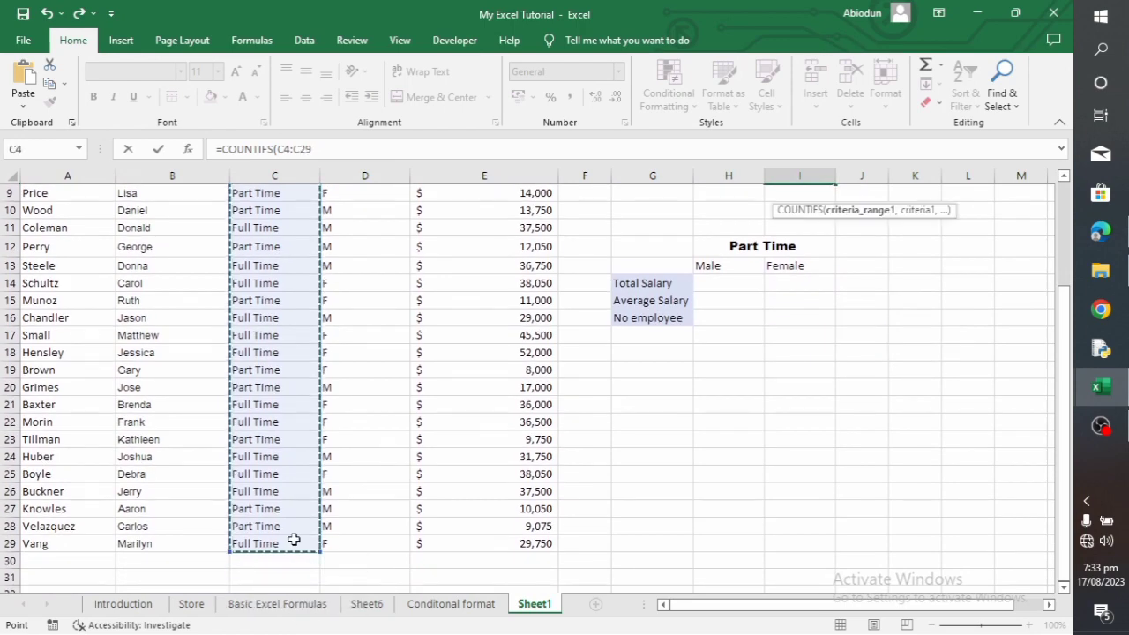
pyautogui.scroll(3, 282, 444)
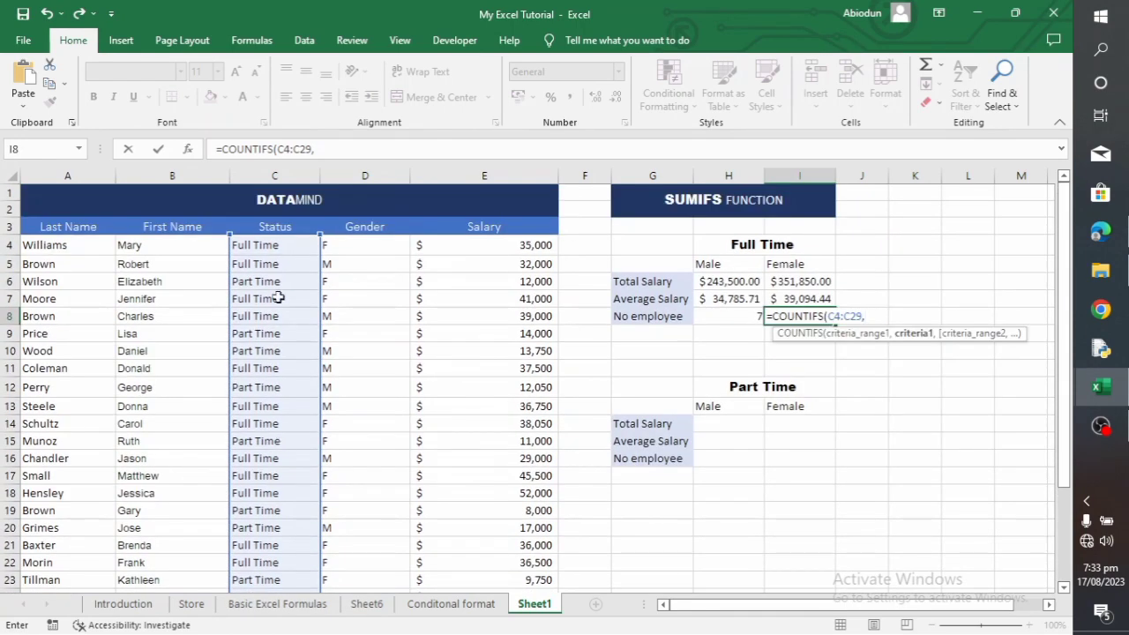
pyautogui.click(260, 244)
pyautogui.write(',')
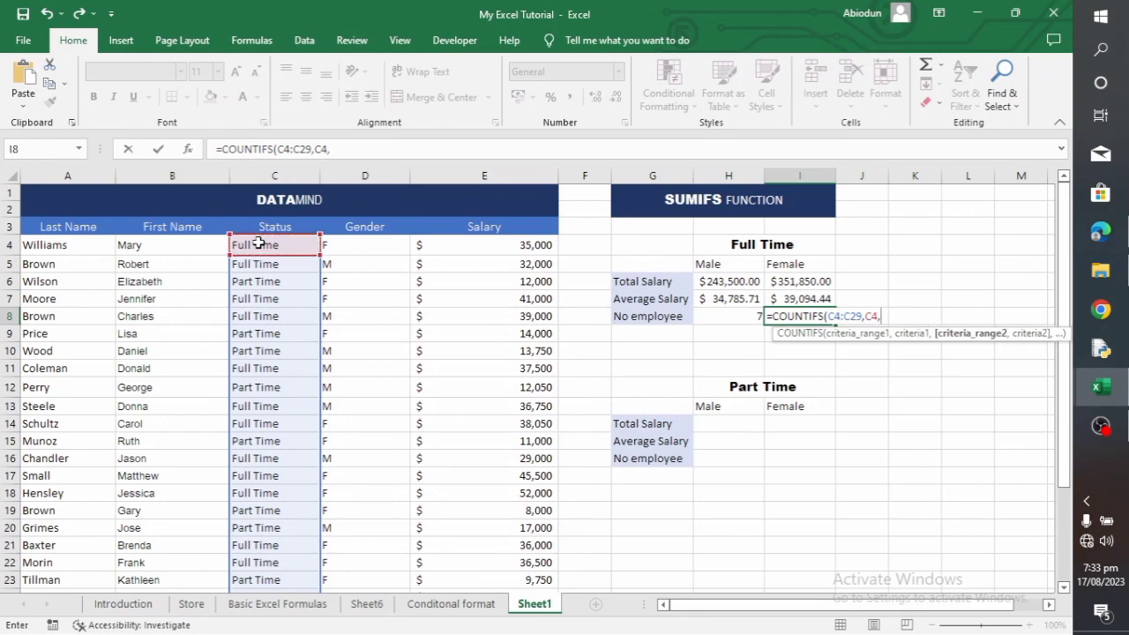
# Add the gender range D4:D29 with D4 (F) as the second criterion and complete the I8 formula
pyautogui.moveTo(371, 241); pyautogui.dragTo(391, 570)
pyautogui.write(',')
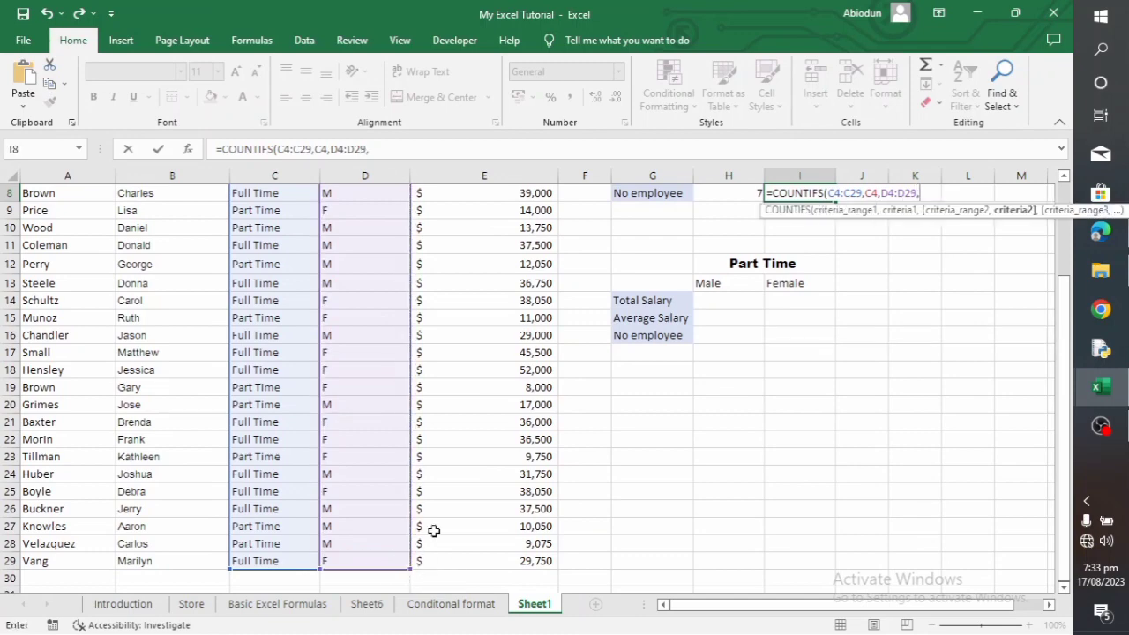
pyautogui.scroll(3, 411, 408)
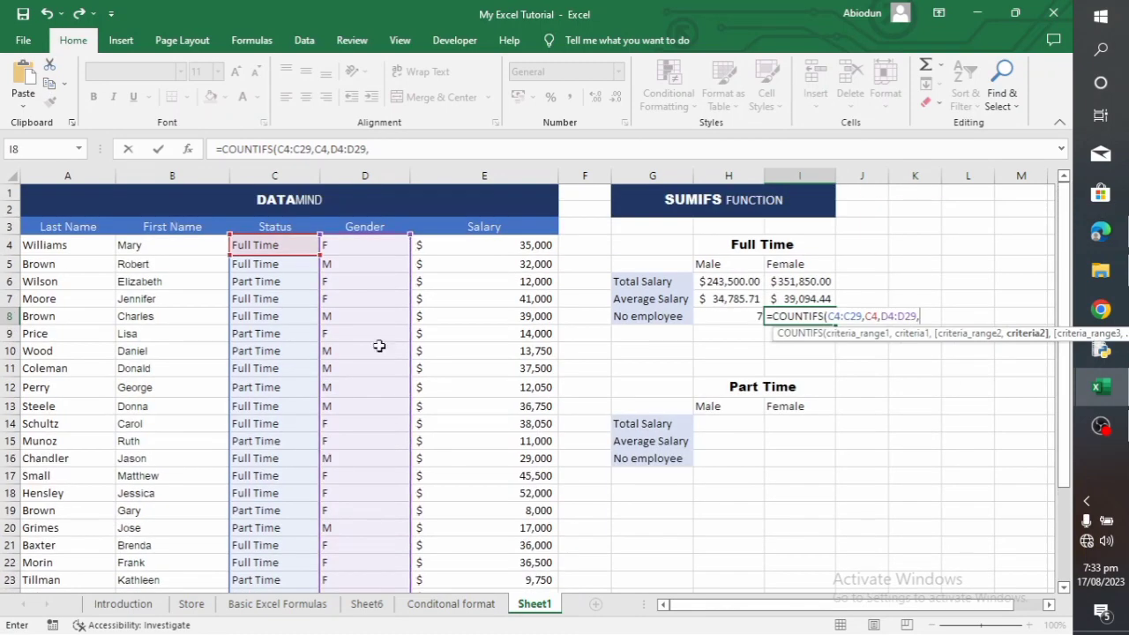
pyautogui.click(345, 251)
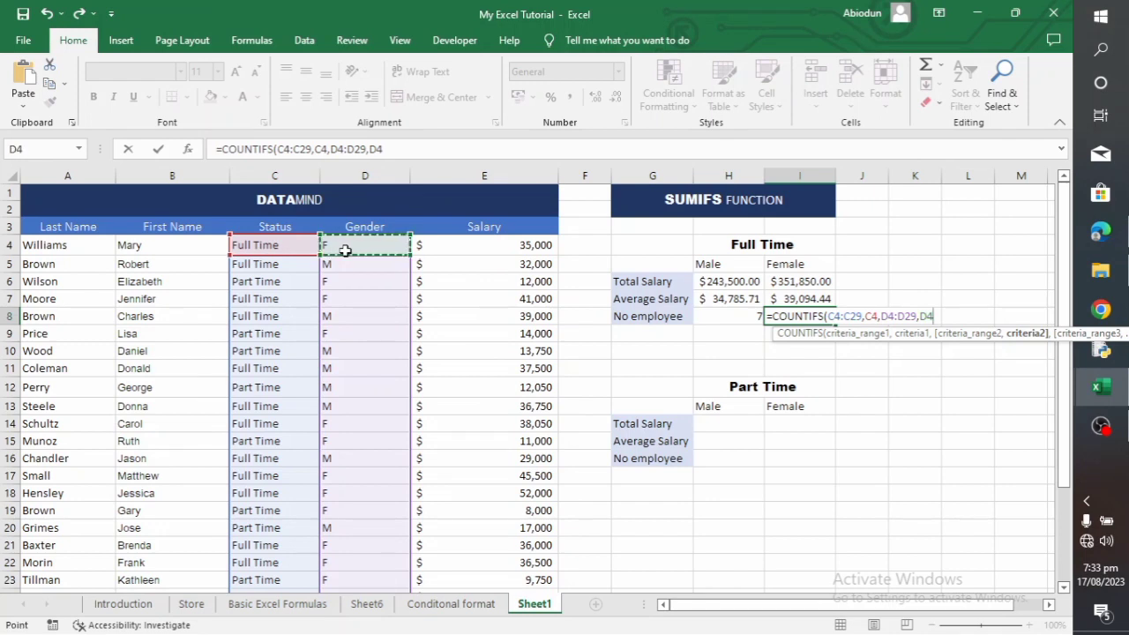
pyautogui.write(')')
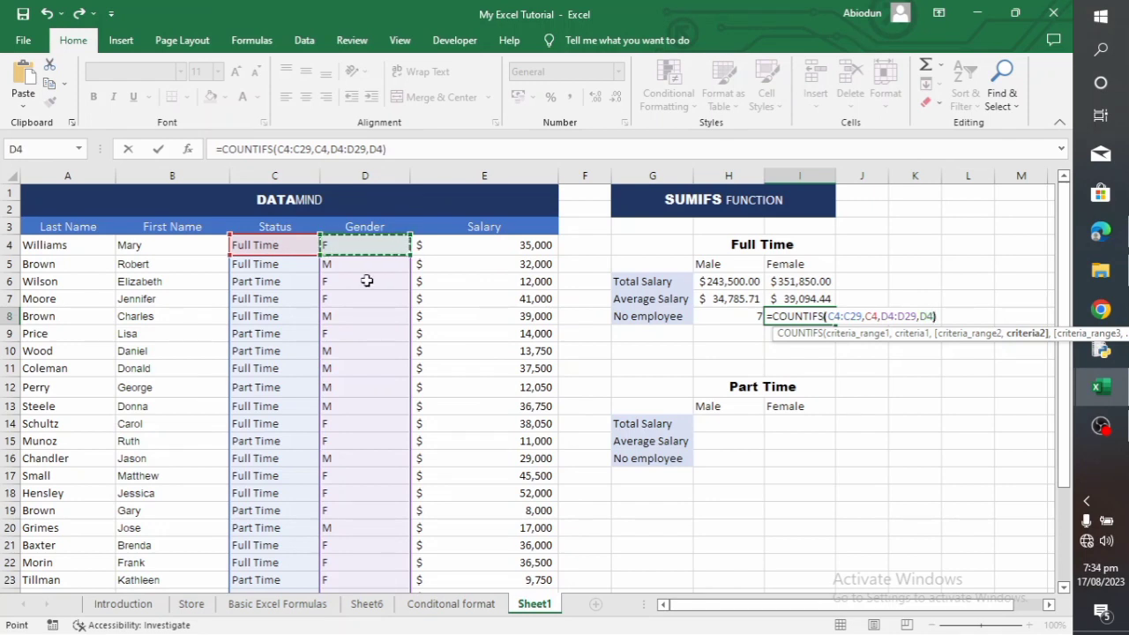
pyautogui.press('Return')
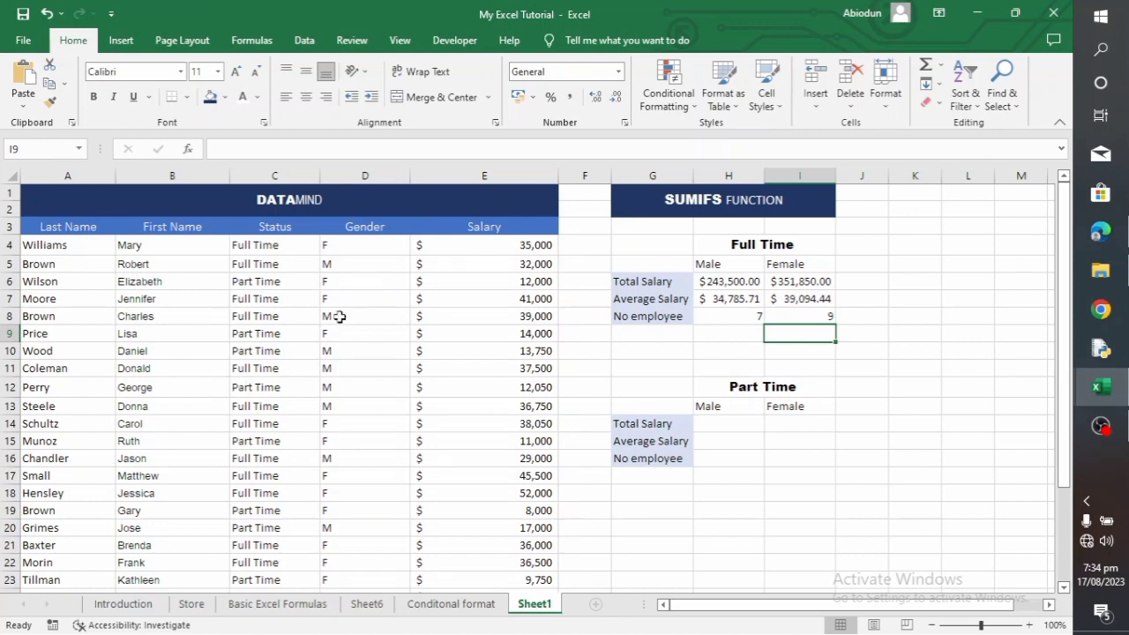
# Start a SUMIFS formula in H14 for the part-time male total salary, using E4:E29 as the sum range
pyautogui.click(737, 422)
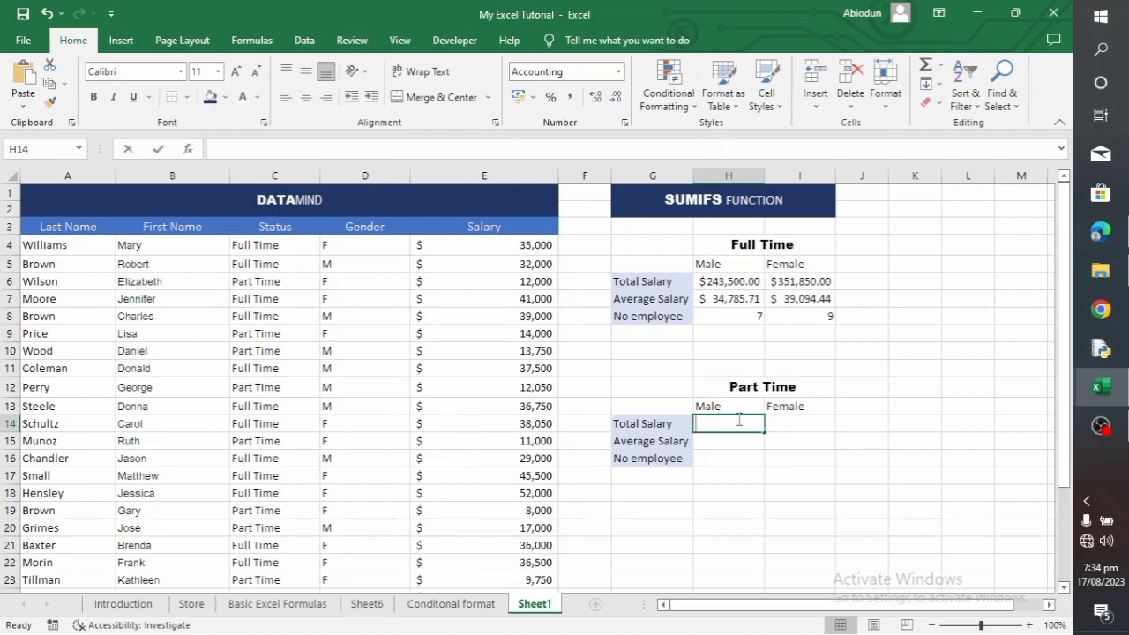
pyautogui.write('=')
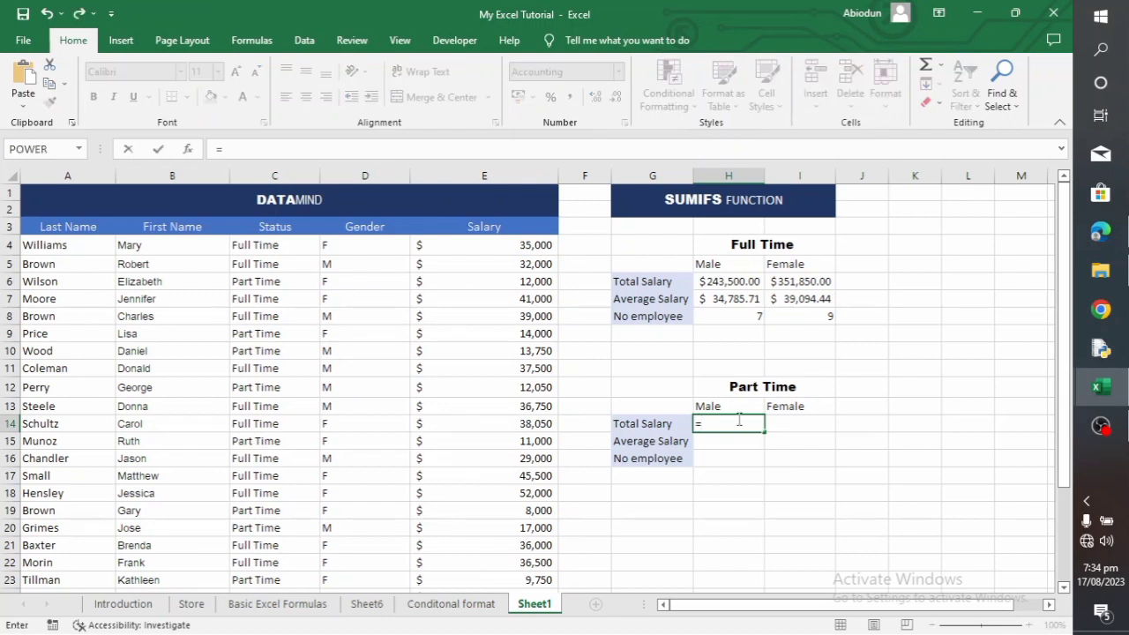
pyautogui.write('SUMI')
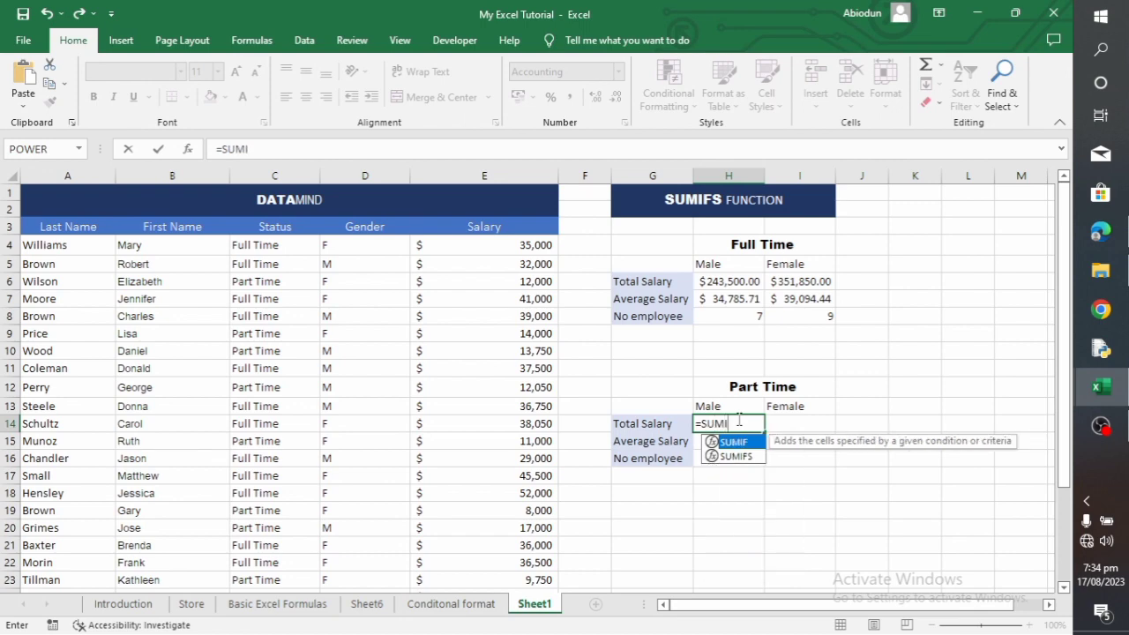
pyautogui.write('FS(')
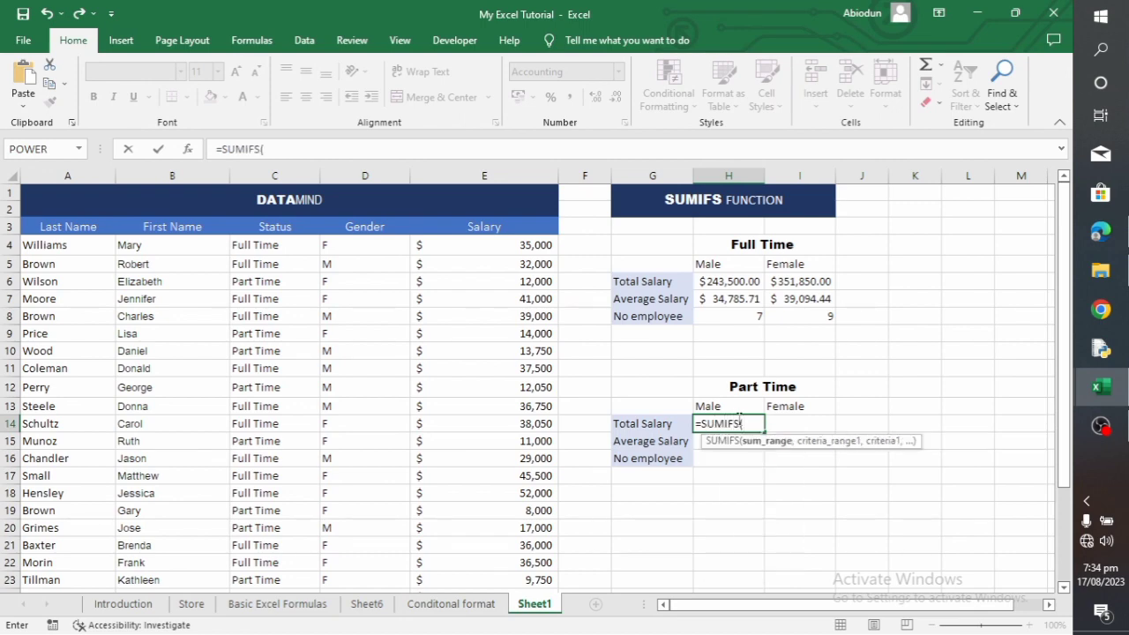
pyautogui.moveTo(493, 244); pyautogui.dragTo(518, 564)
pyautogui.write(',')
pyautogui.scroll(3, 499, 423)
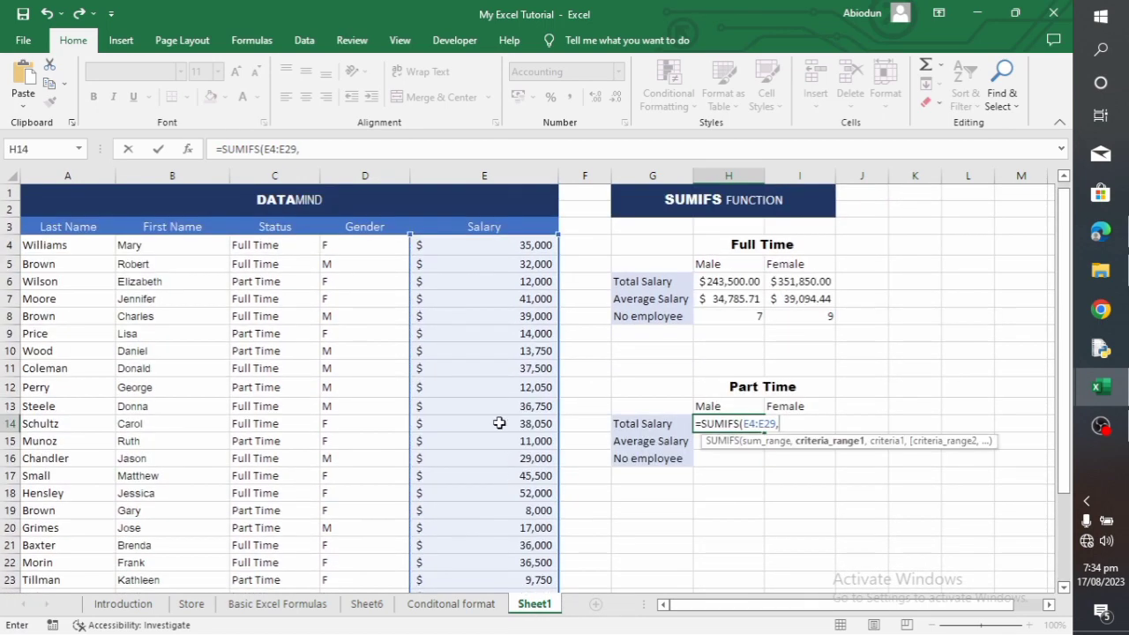
# Add the status range C4:C29 with C6 (Part Time) as the first criterion of the H14 formula
pyautogui.moveTo(255, 248); pyautogui.dragTo(277, 557)
pyautogui.write(',')
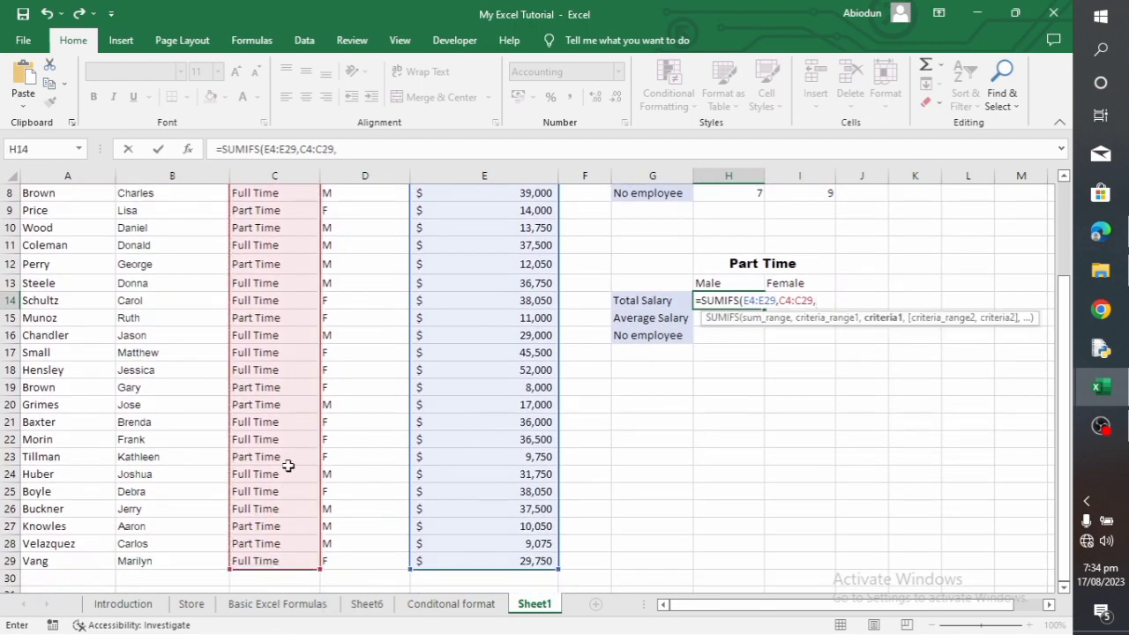
pyautogui.scroll(3, 288, 467)
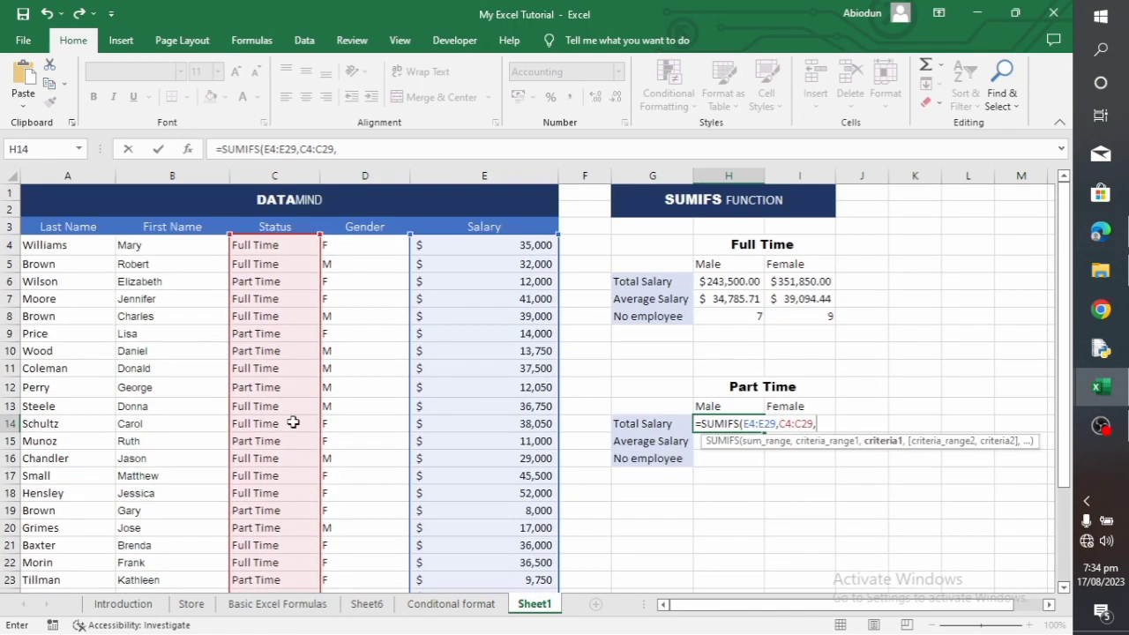
pyautogui.click(270, 281)
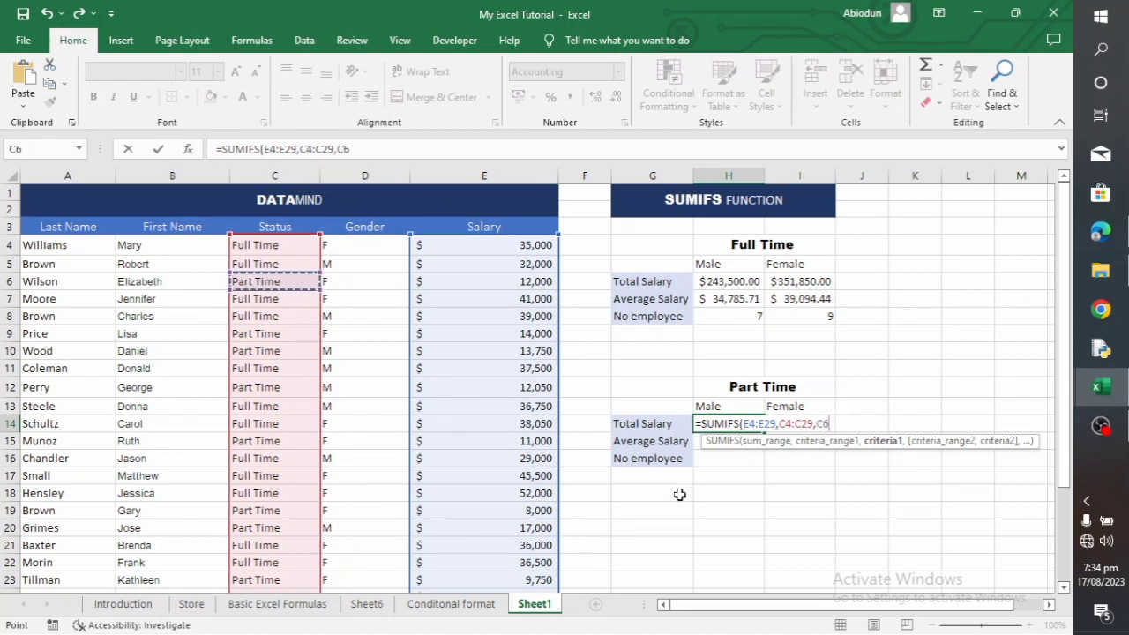
pyautogui.write(',')
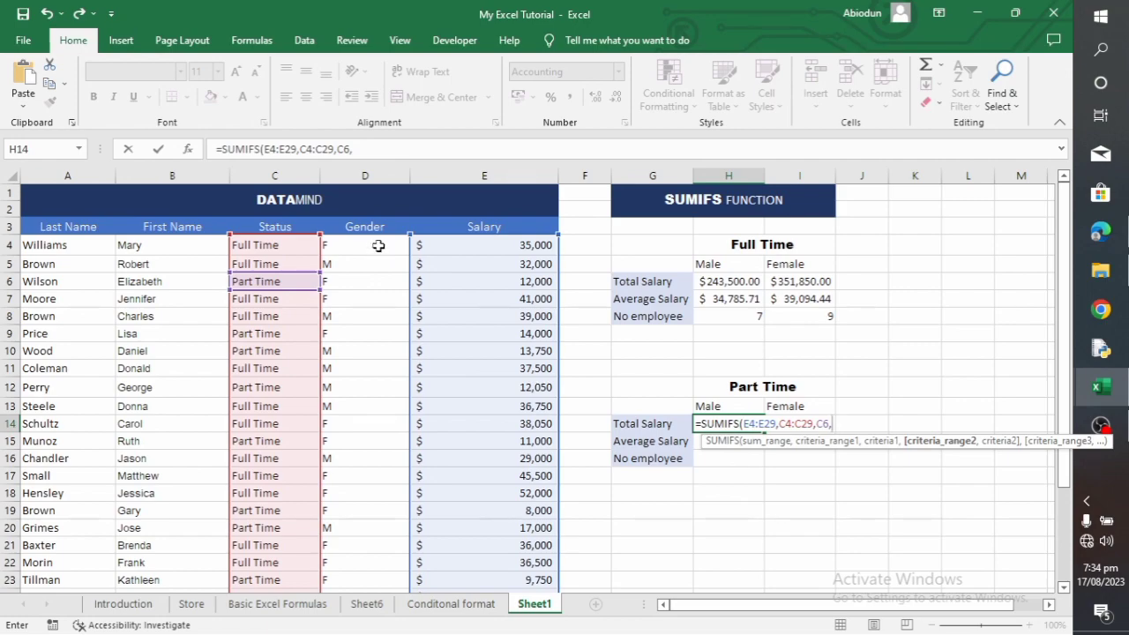
# Add the gender range D4:D29 with D5 (M) as the second criterion and complete the H14 formula
pyautogui.moveTo(377, 246); pyautogui.dragTo(360, 536)
pyautogui.write(',')
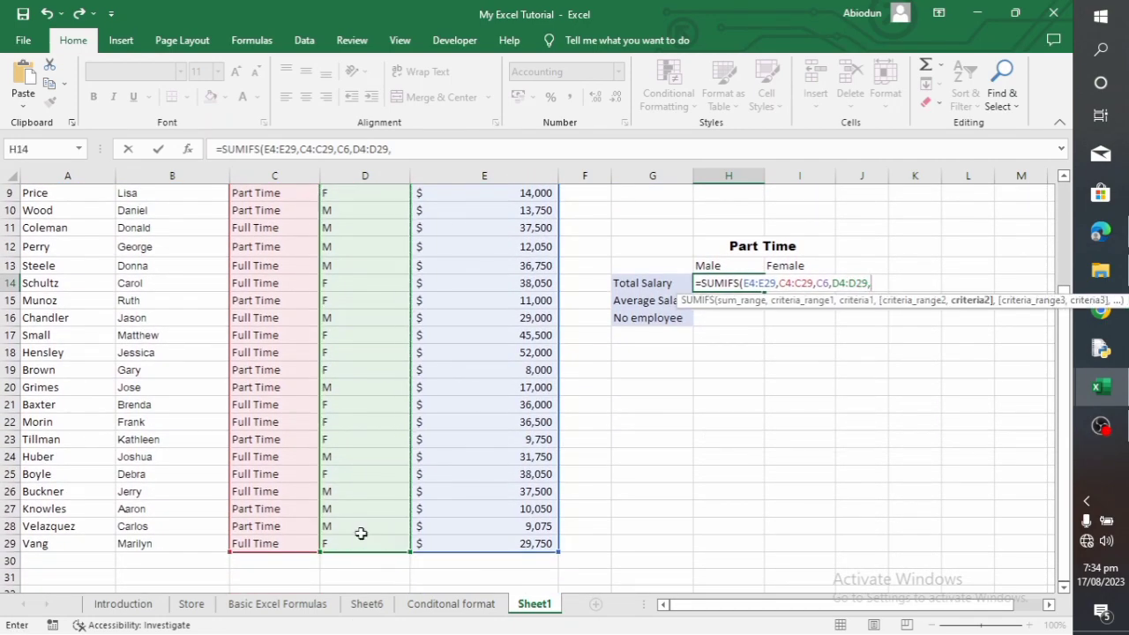
pyautogui.scroll(3, 370, 312)
pyautogui.click(351, 260)
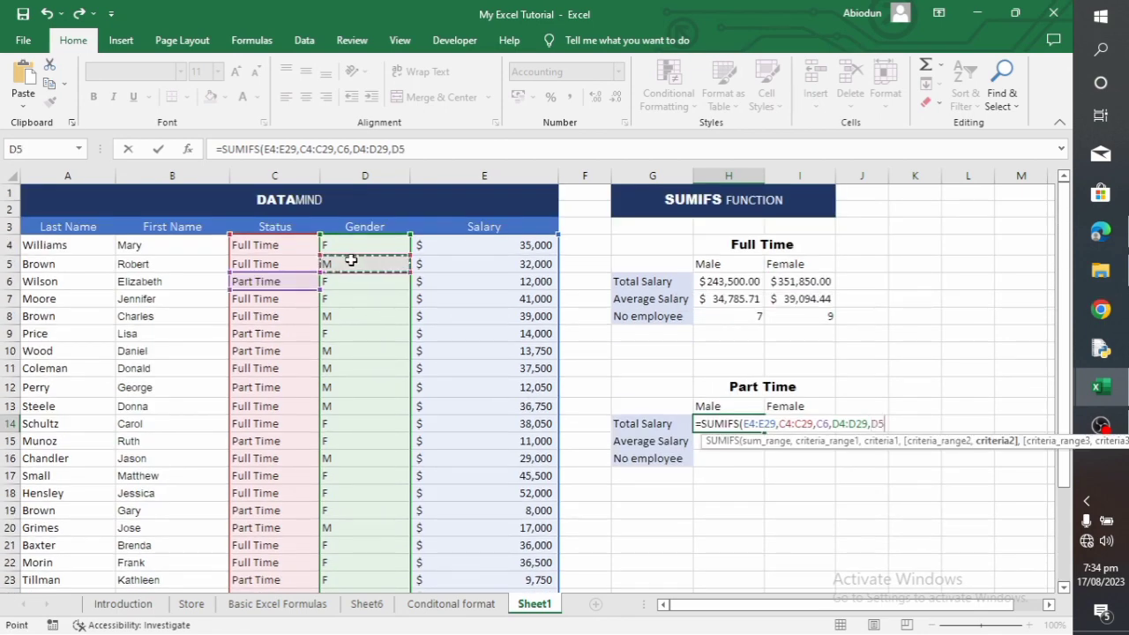
pyautogui.write(')')
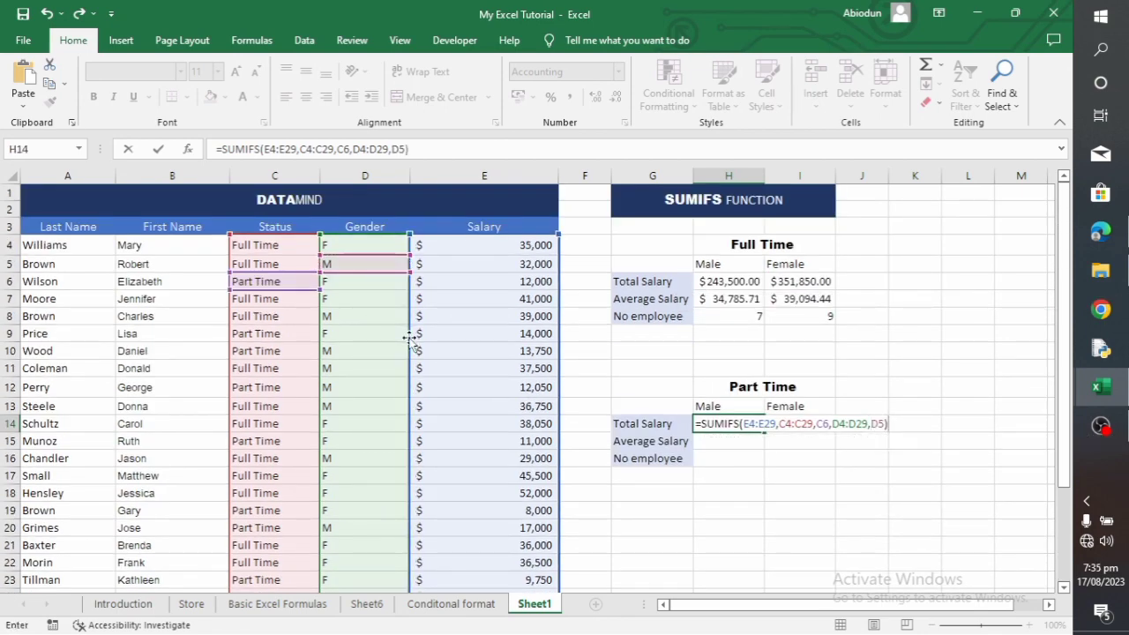
pyautogui.press('Return')
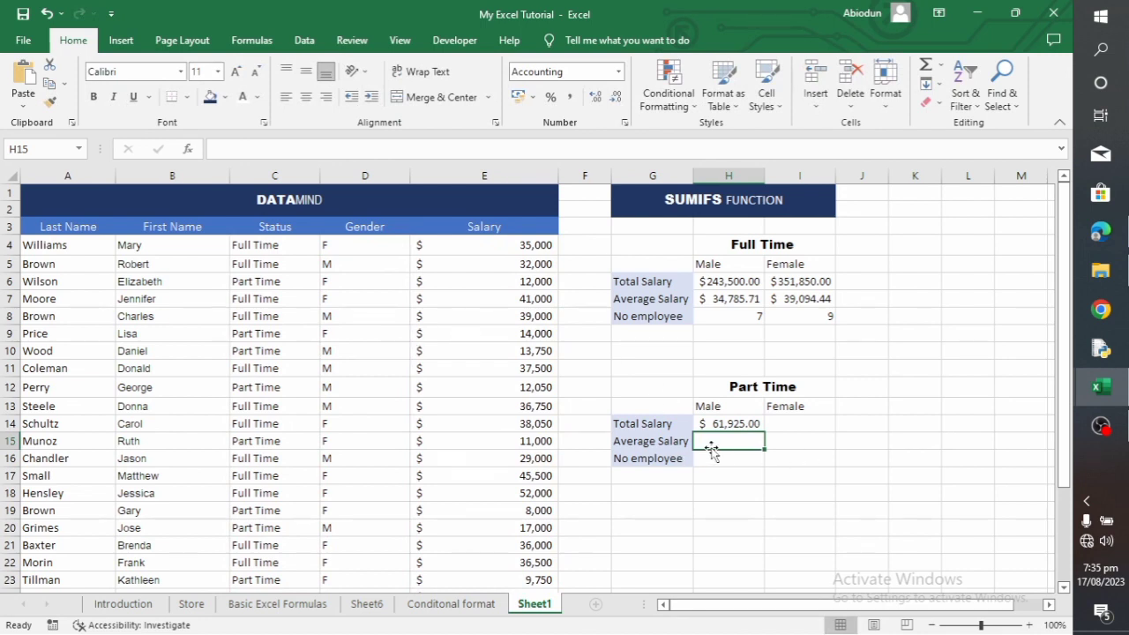
# Start a SUMIFS formula in I14 for the part-time female total salary, using E4:E29 as the sum range
pyautogui.click(792, 430)
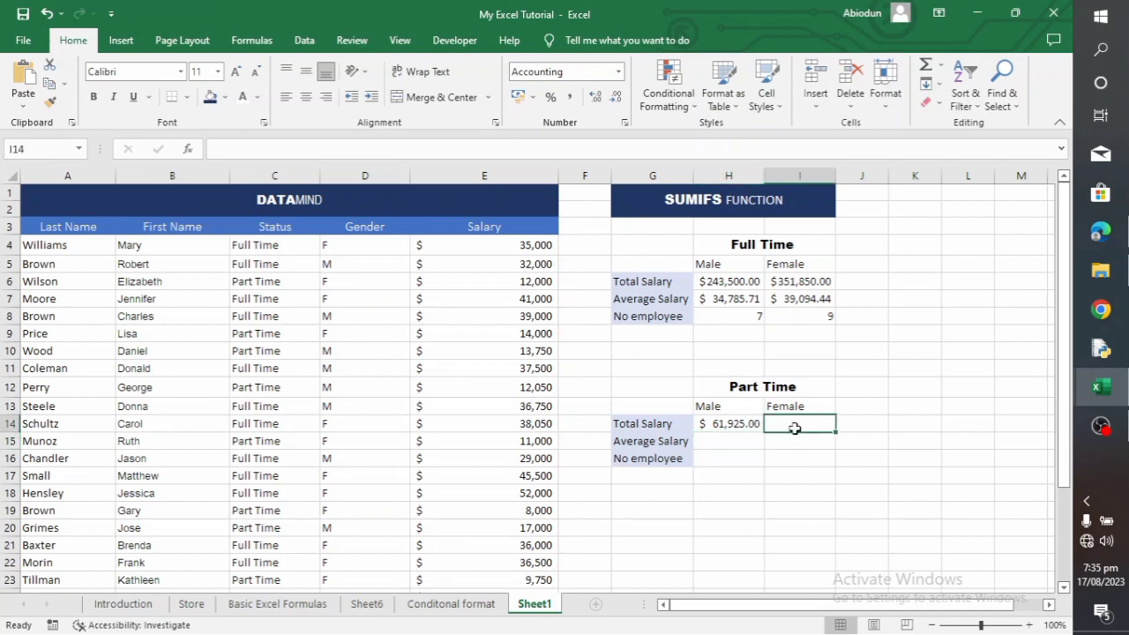
pyautogui.write('=')
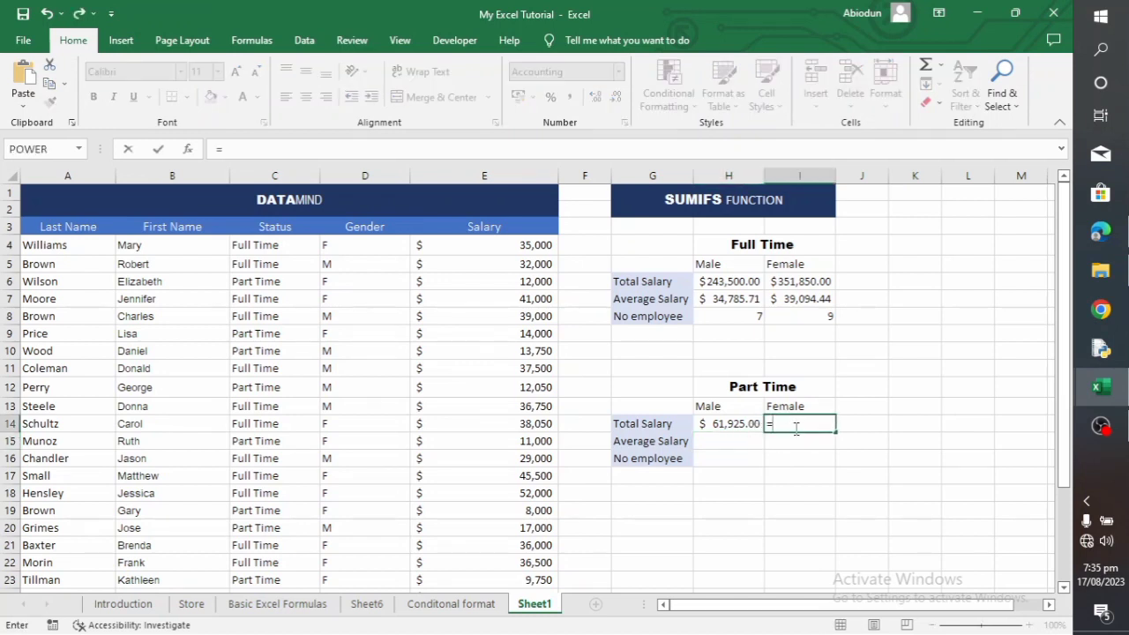
pyautogui.write('SUMIFS')
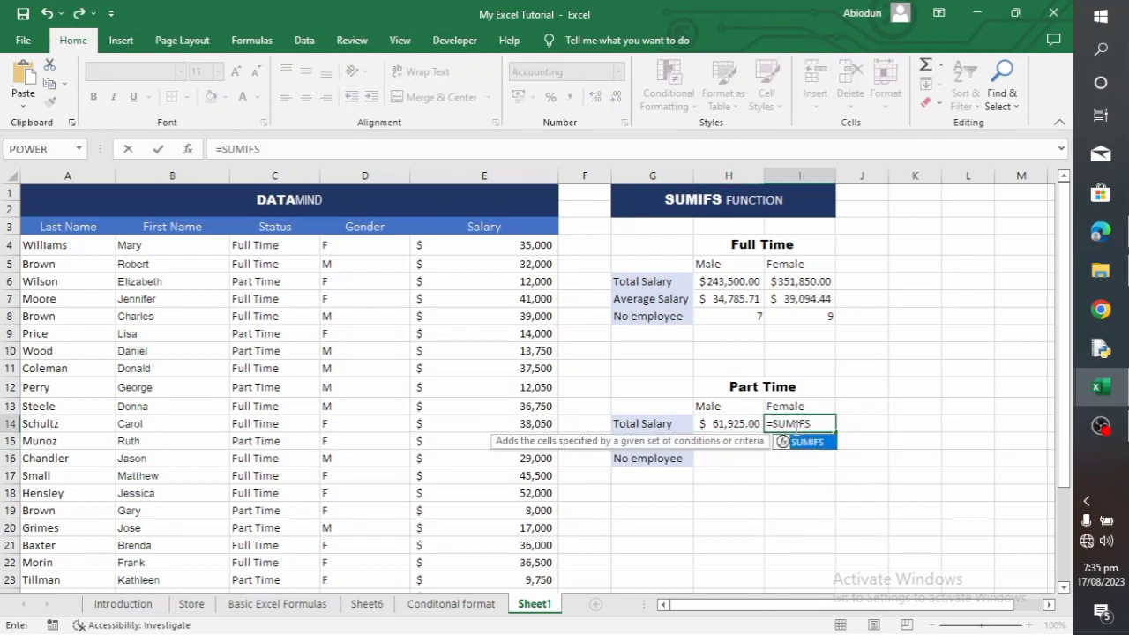
pyautogui.write('(')
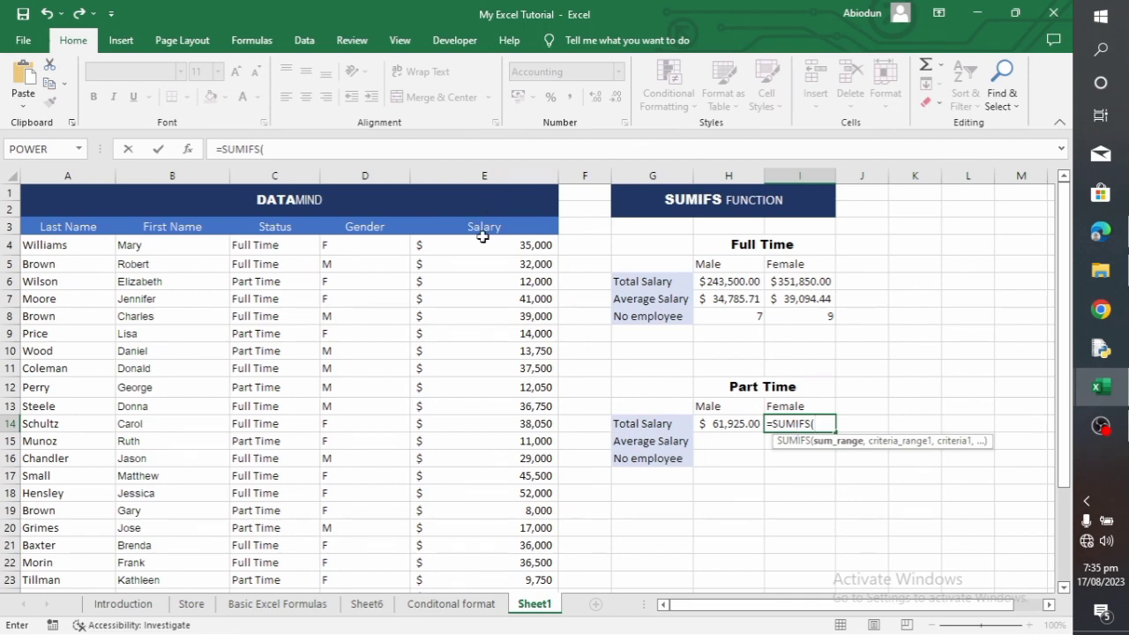
pyautogui.moveTo(484, 238); pyautogui.dragTo(526, 562)
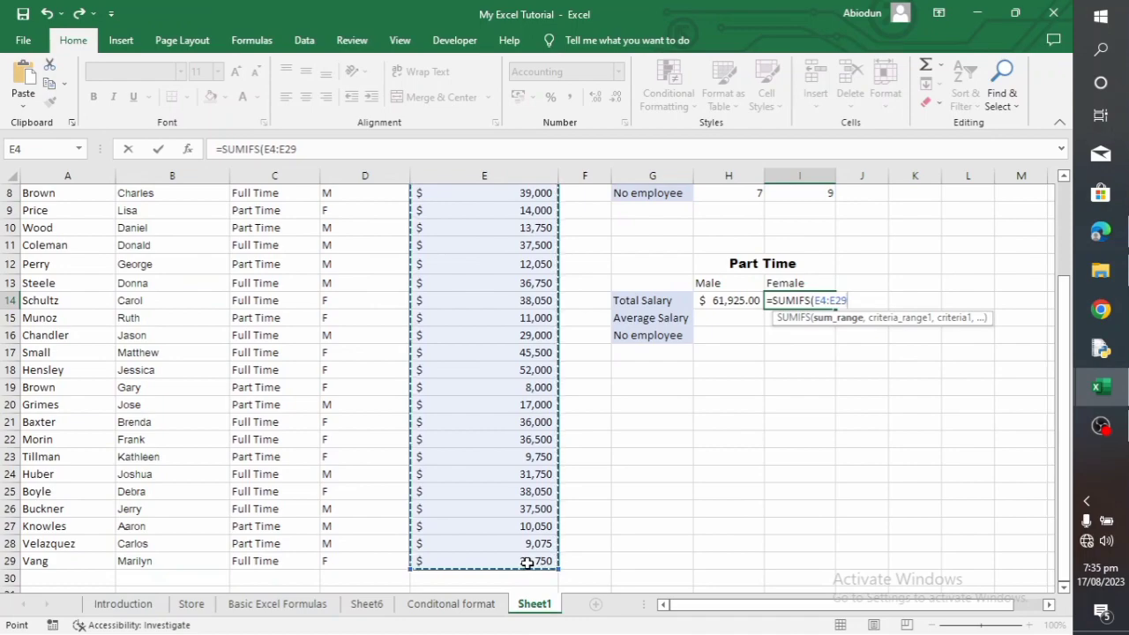
pyautogui.write(',')
# Add the status range C4:C29 with C6 (Part Time) as the first criterion of the I14 formula
pyautogui.scroll(3, 391, 368)
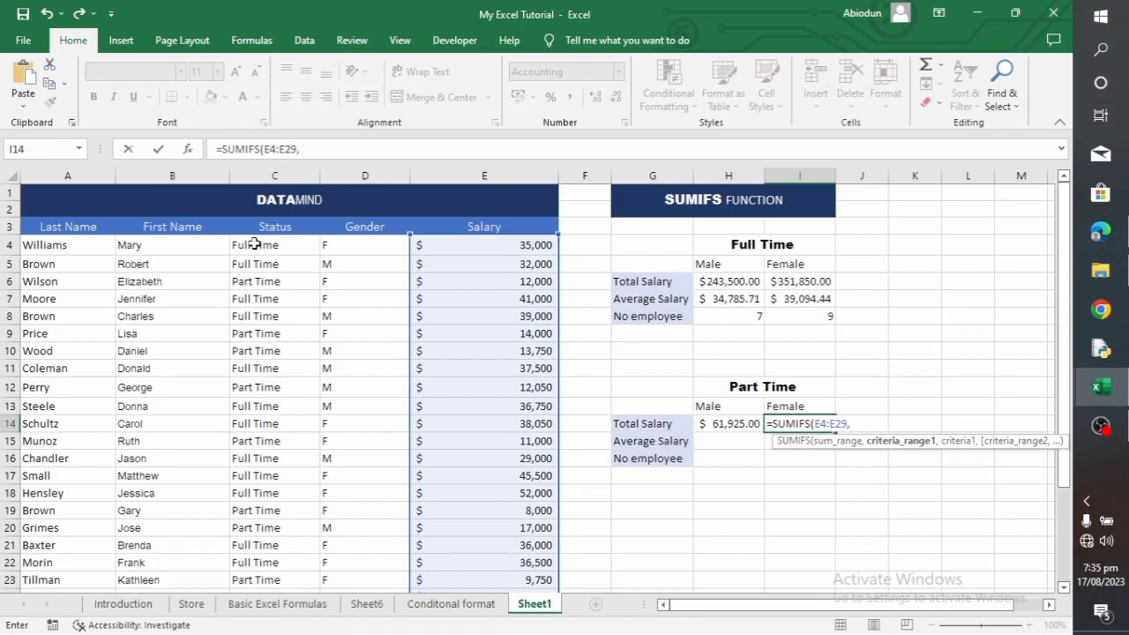
pyautogui.moveTo(254, 245); pyautogui.dragTo(287, 564)
pyautogui.write(',')
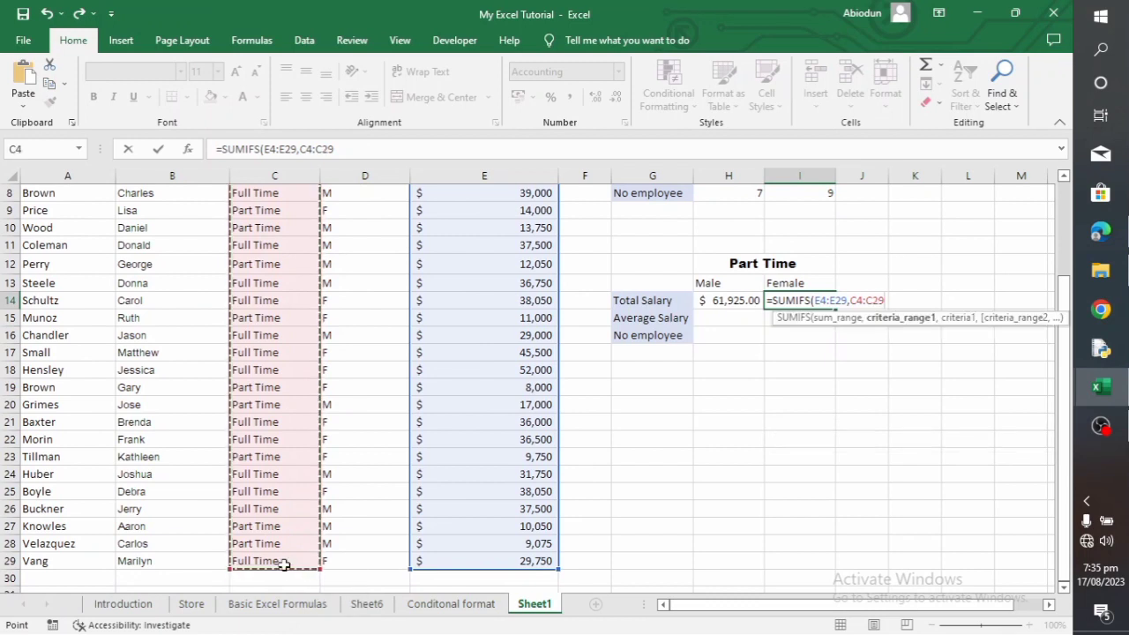
pyautogui.scroll(3, 300, 511)
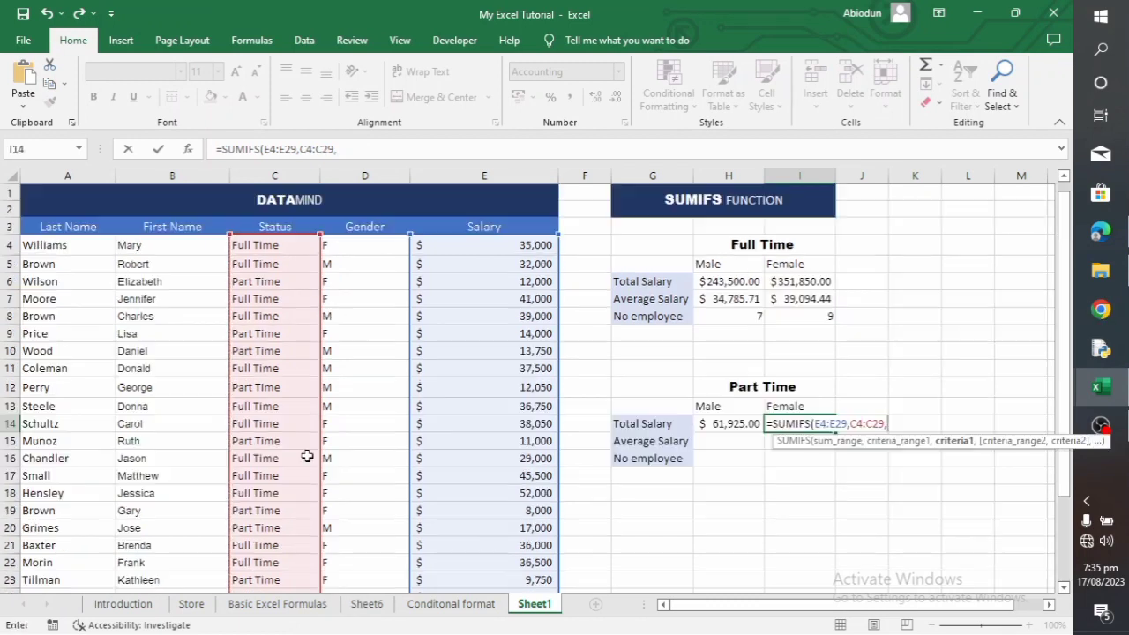
pyautogui.click(264, 281)
pyautogui.write(',')
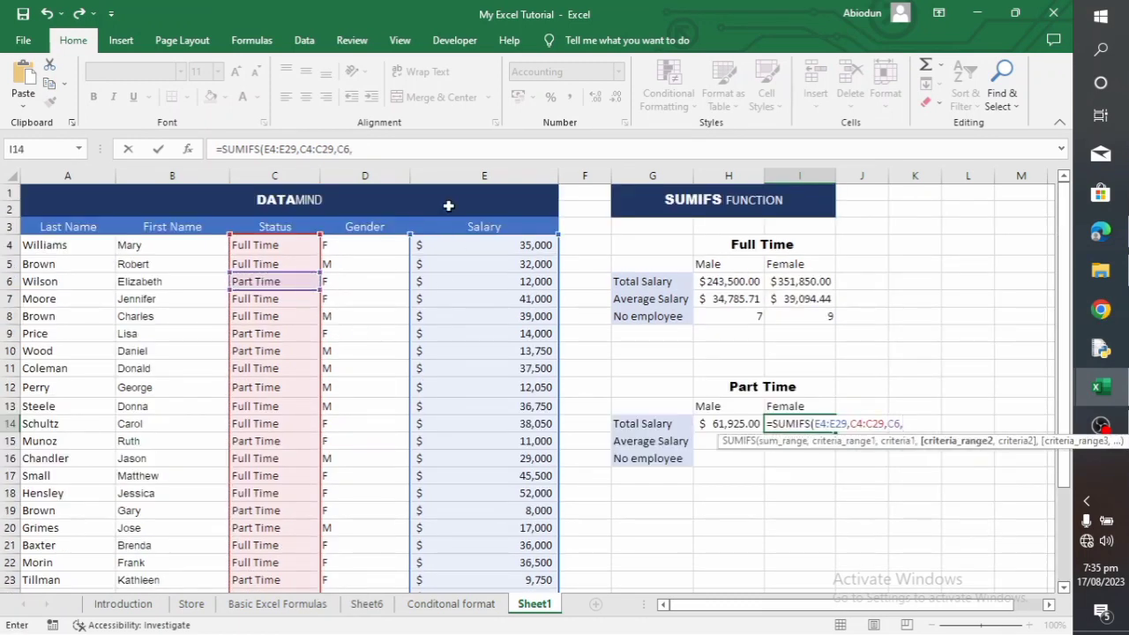
# Add the gender range D4:D29 with D4 (F) as the second criterion and complete the I14 formula
pyautogui.moveTo(349, 246); pyautogui.dragTo(353, 562)
pyautogui.write(',')
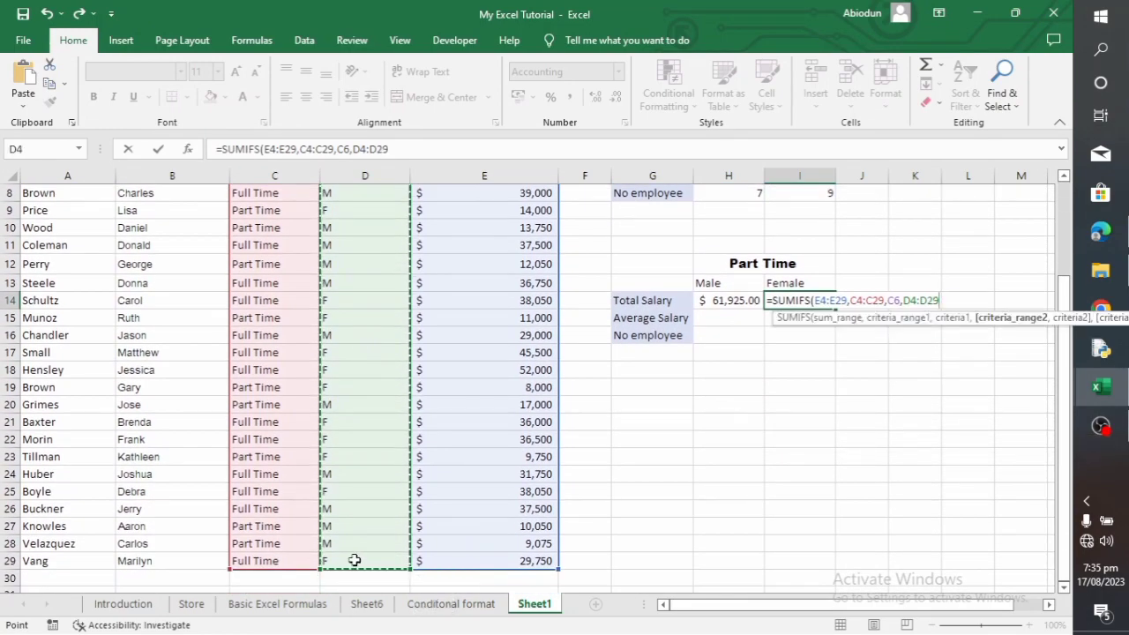
pyautogui.scroll(3, 353, 530)
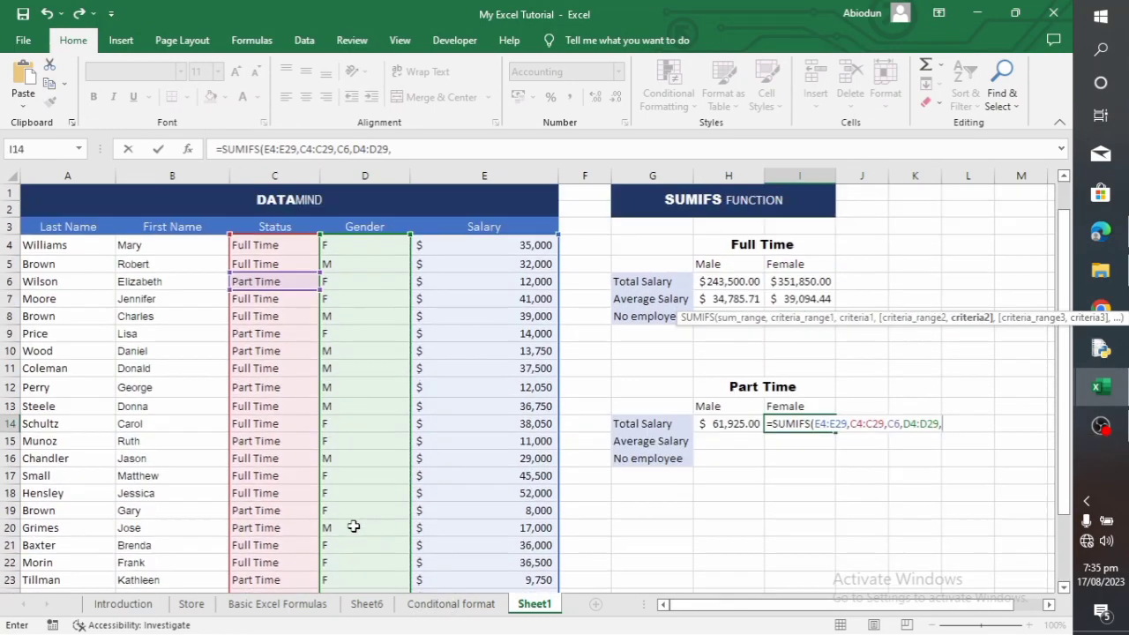
pyautogui.click(345, 247)
pyautogui.write(')')
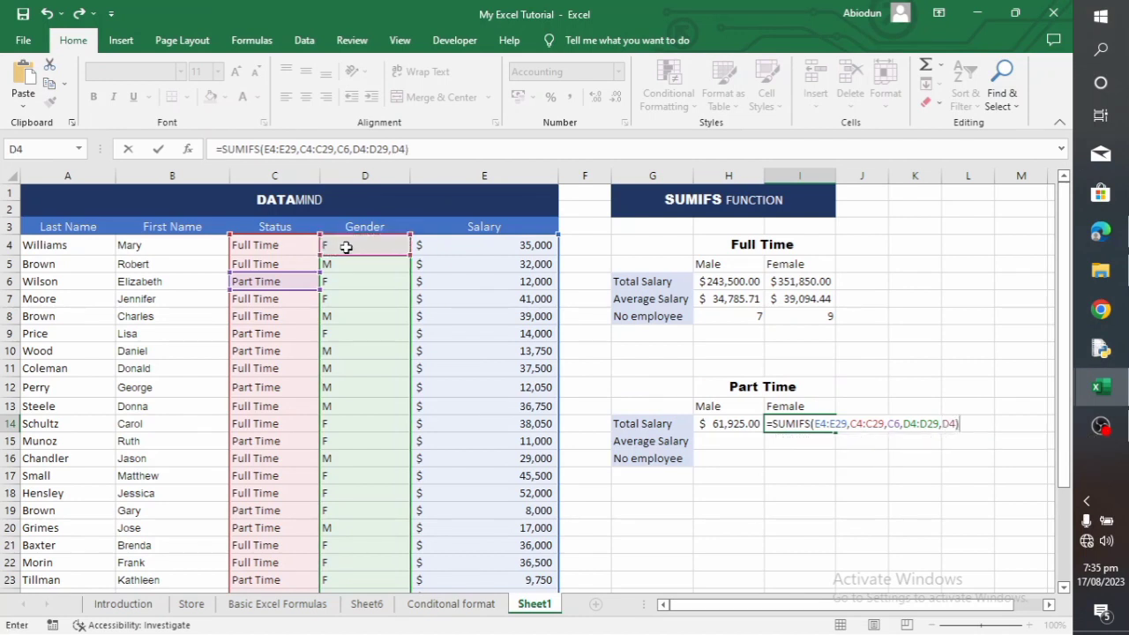
pyautogui.press('Return')
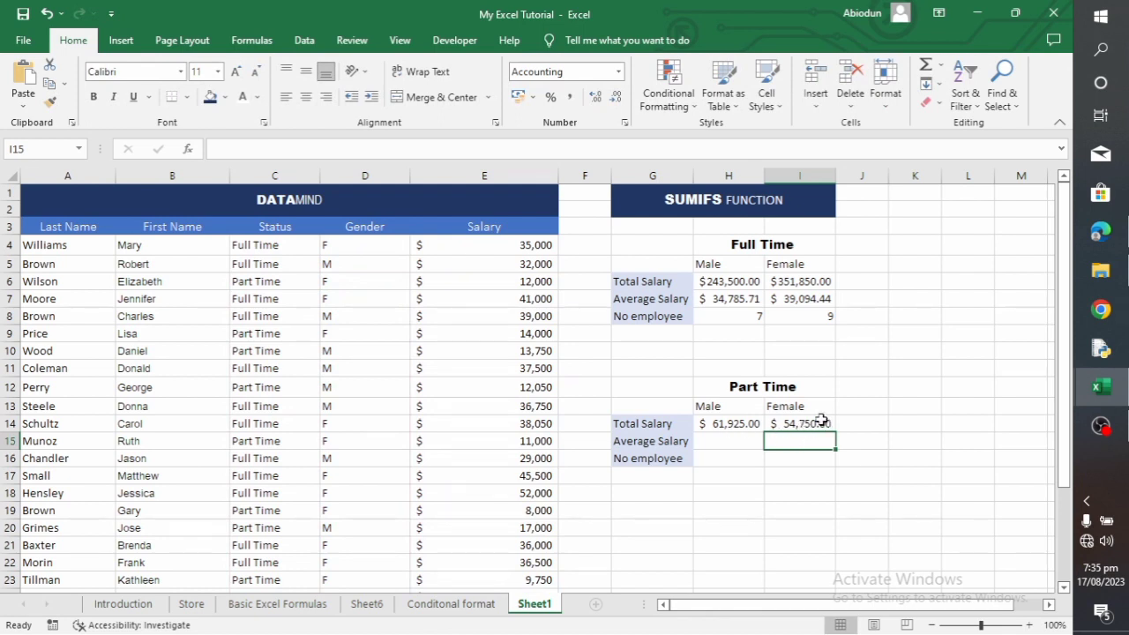
# Copy the SUMIFS formula text from H14 into H15 with its cell references unchanged
pyautogui.click(731, 427)
pyautogui.moveTo(427, 148); pyautogui.dragTo(217, 151)
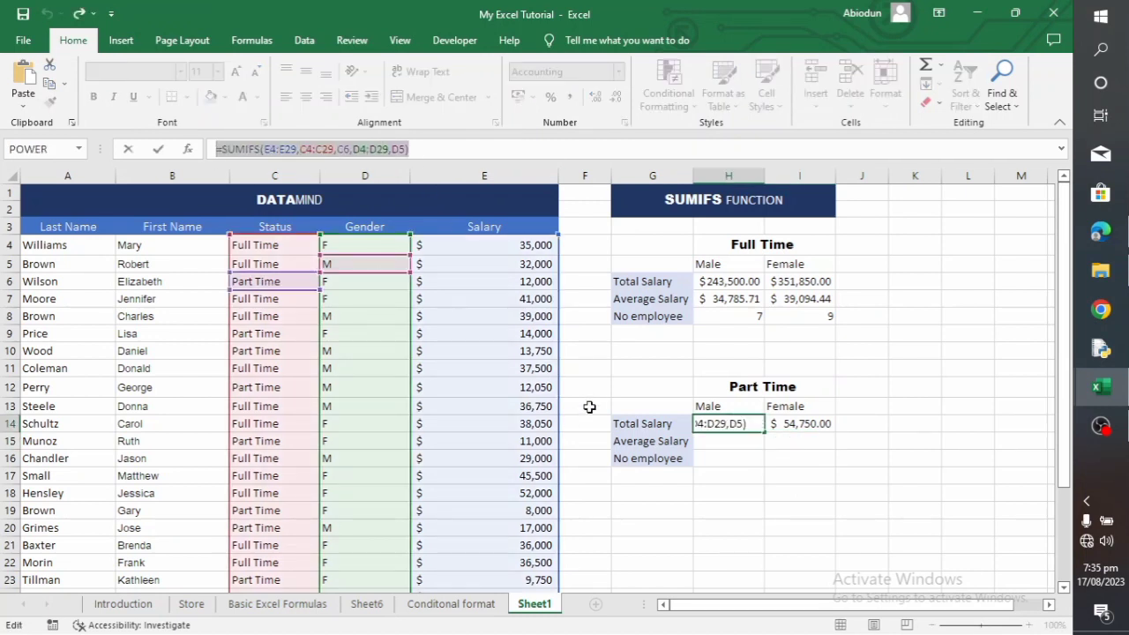
pyautogui.press('Return')
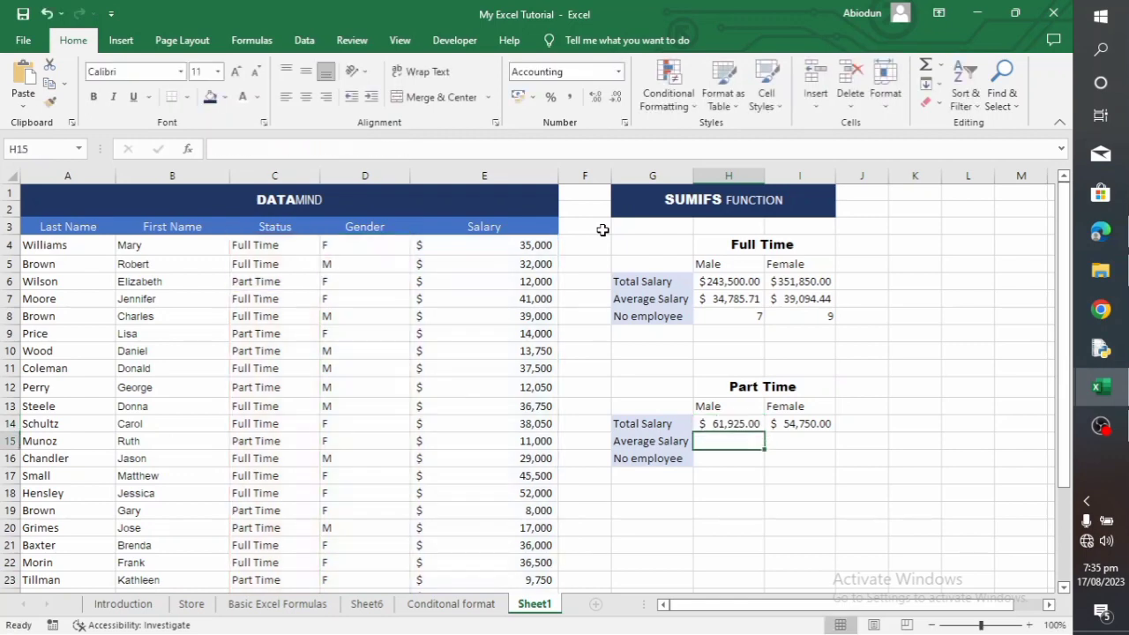
pyautogui.hotkey('ctrl', 'v')
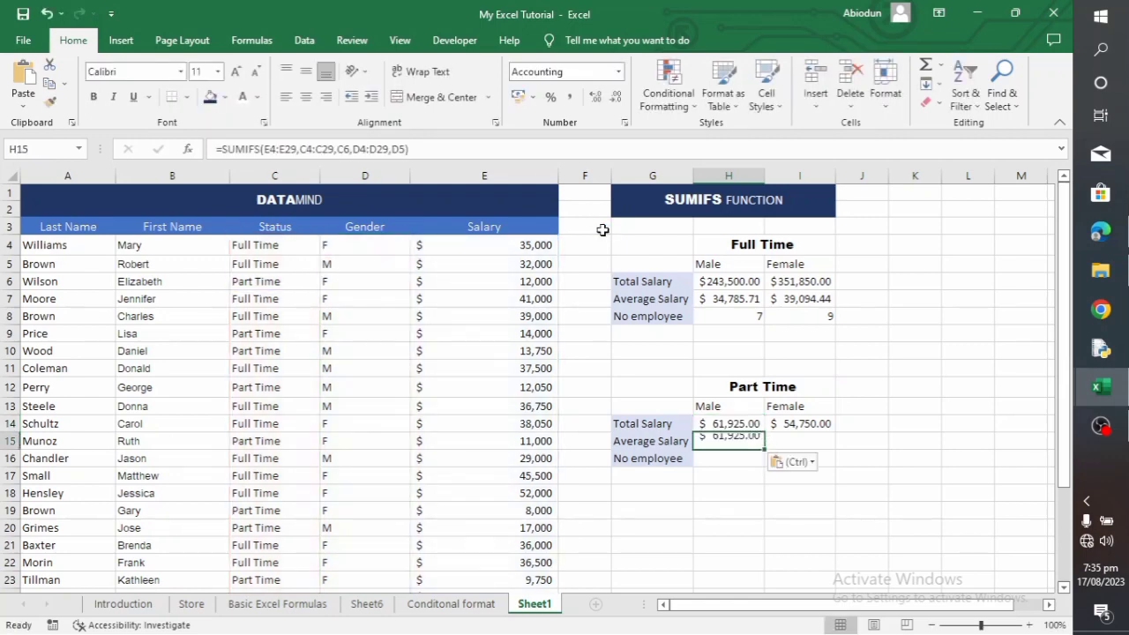
# Replace the function name in the H15 formula with AVERAGEIFS to get the part-time male average salary
pyautogui.click(260, 145)
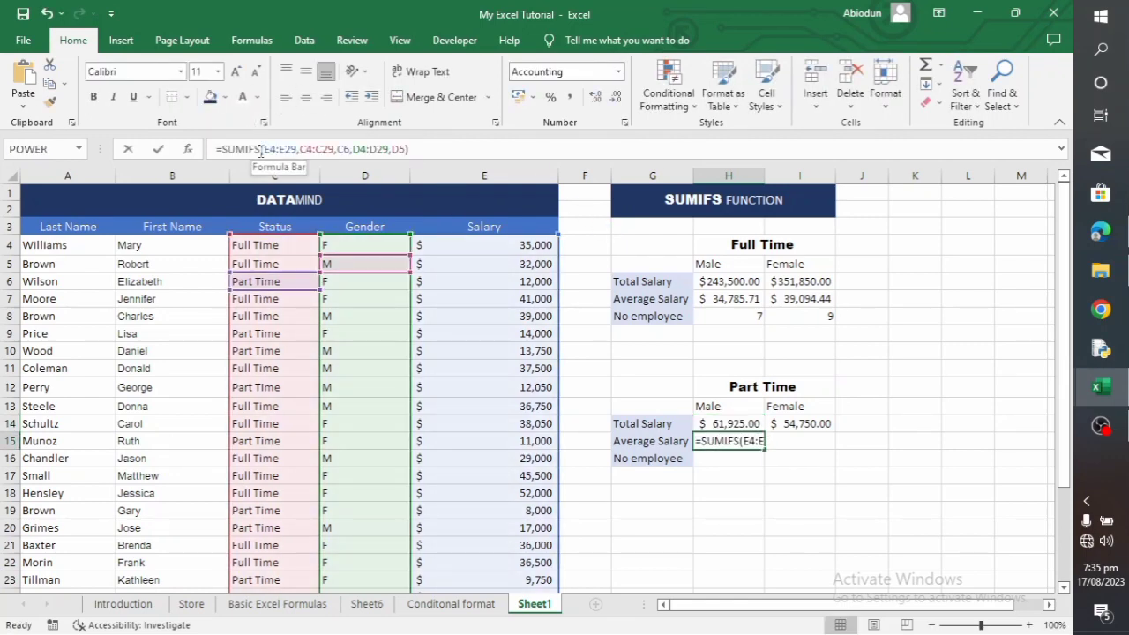
pyautogui.press('BackSpace')
pyautogui.press('BackSpace')
pyautogui.press('BackSpace')
pyautogui.press('BackSpace')
pyautogui.press('BackSpace')
pyautogui.press('BackSpace')
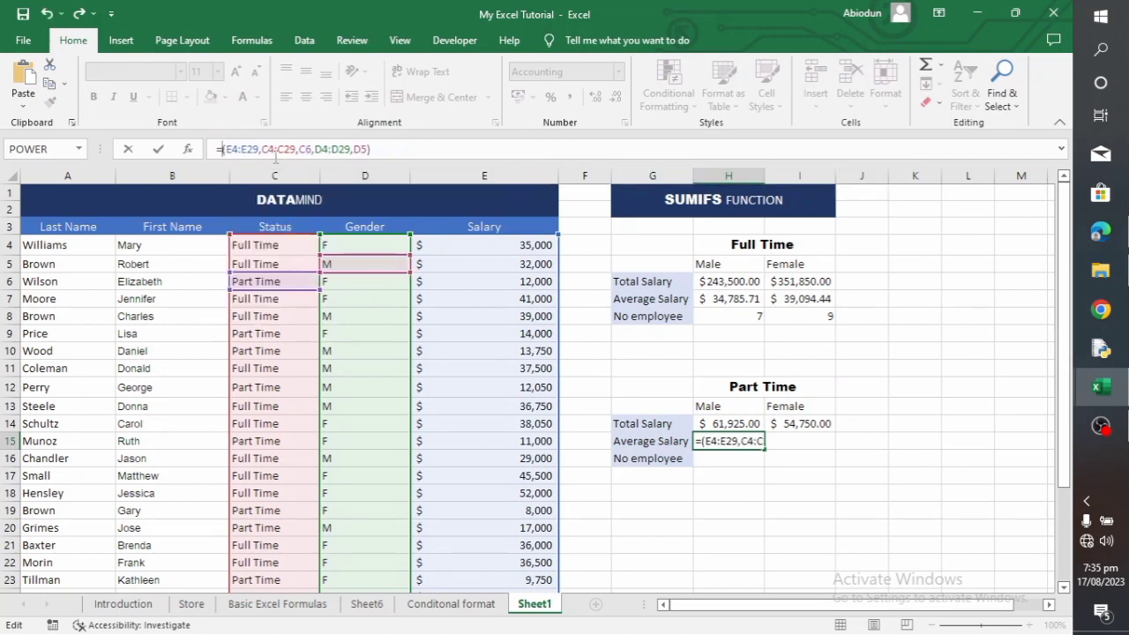
pyautogui.write('AVERA')
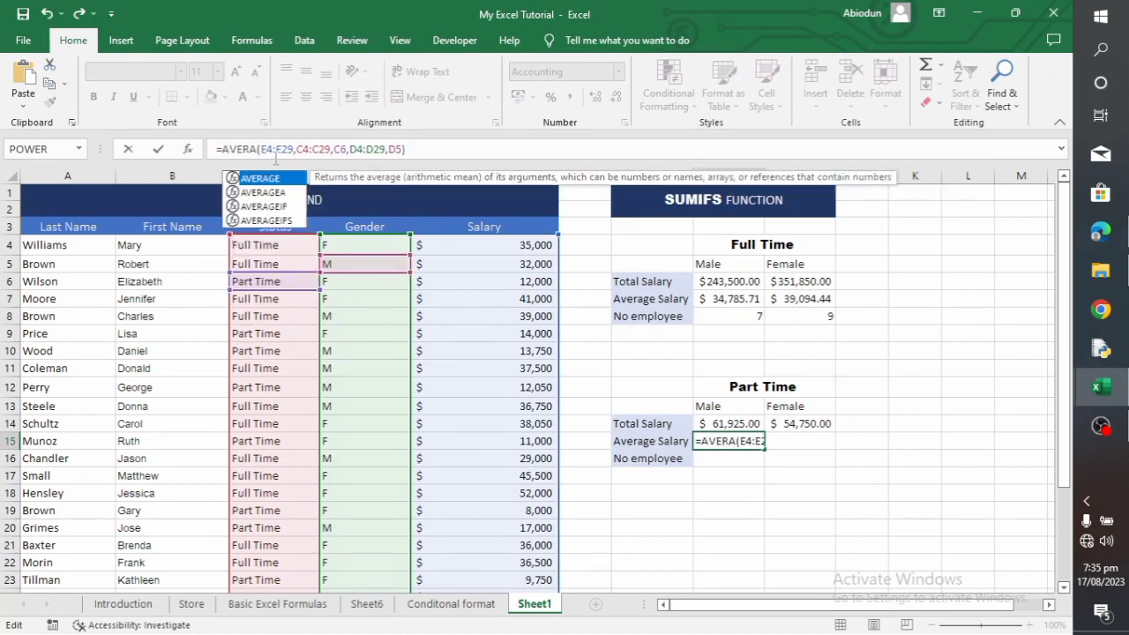
pyautogui.write('GEIFS')
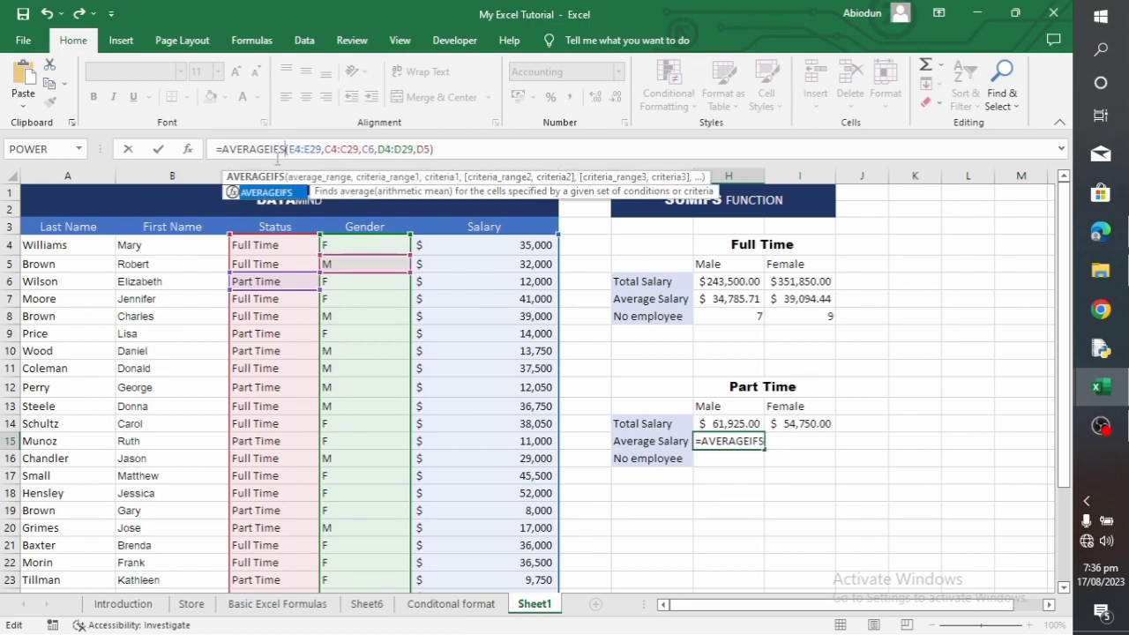
pyautogui.click(467, 146)
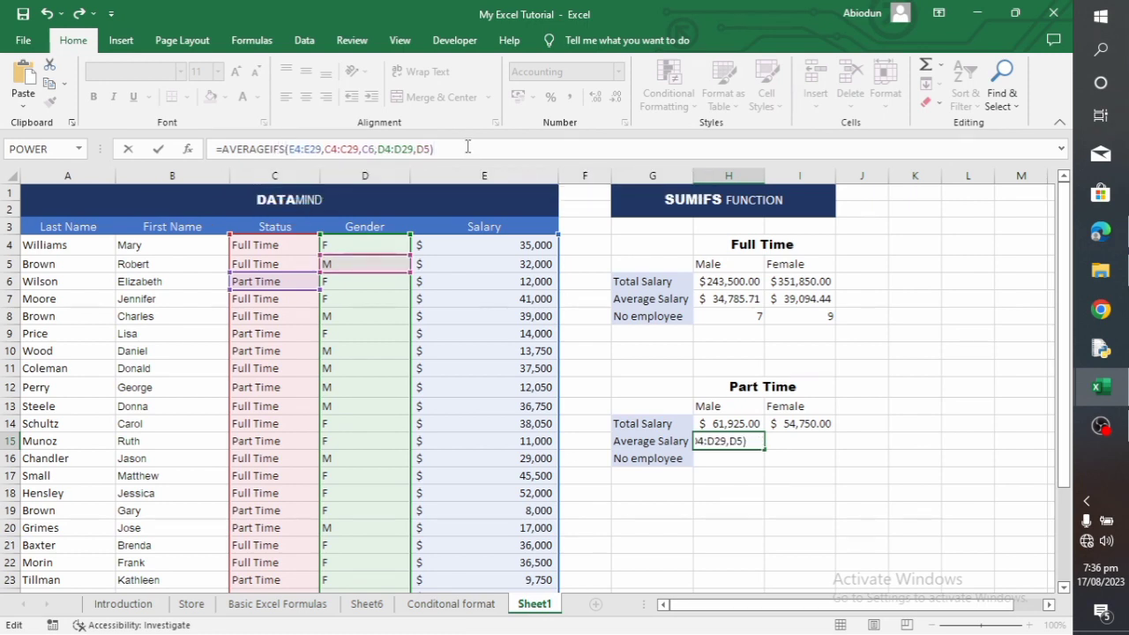
pyautogui.press('Return')
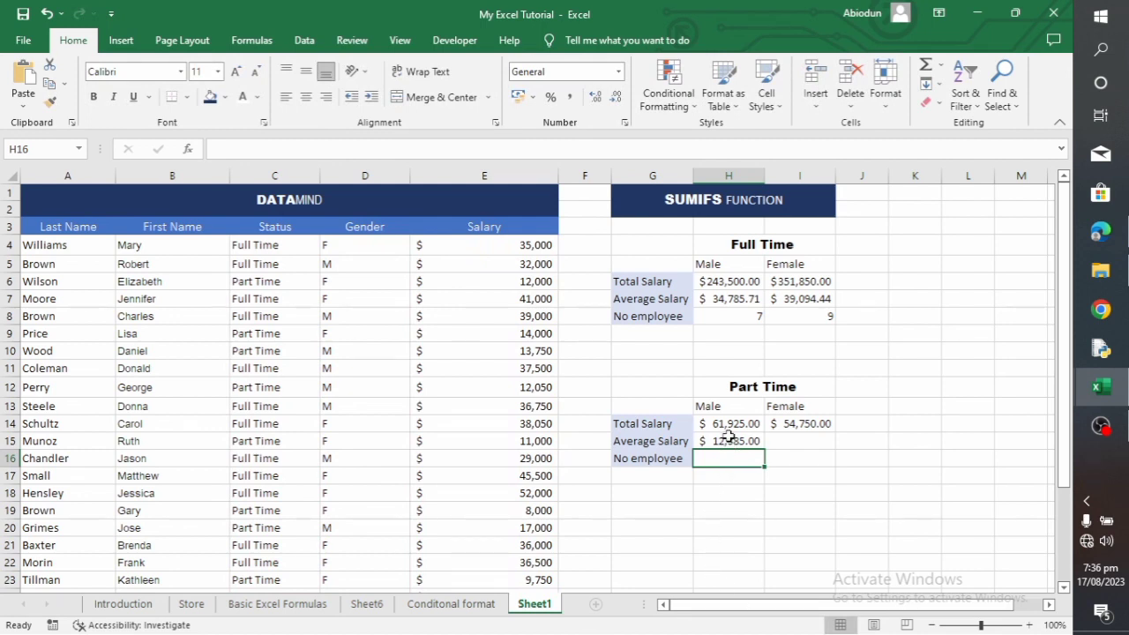
# Copy the SUMIFS formula text from I14 into I15 with its cell references unchanged
pyautogui.click(809, 429)
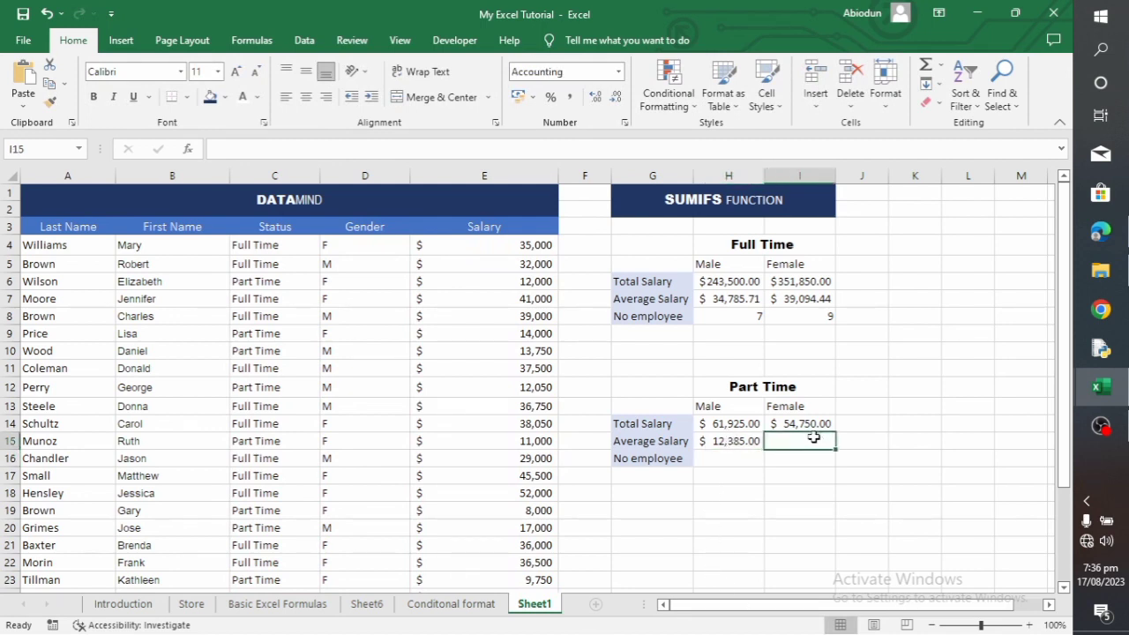
pyautogui.moveTo(433, 150); pyautogui.dragTo(201, 153)
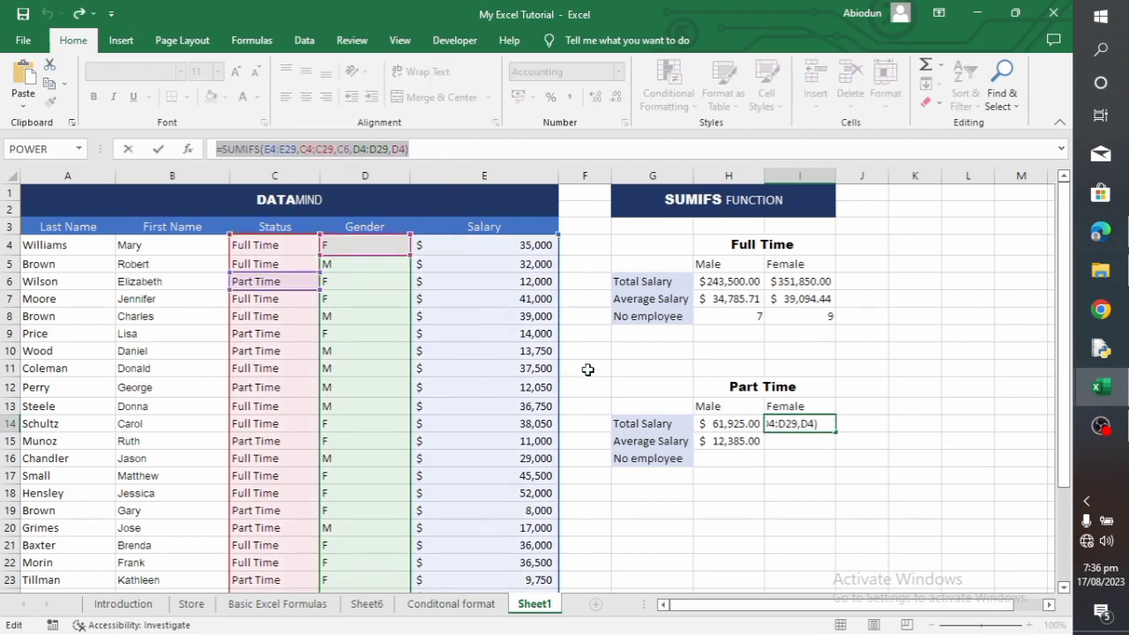
pyautogui.press('Return')
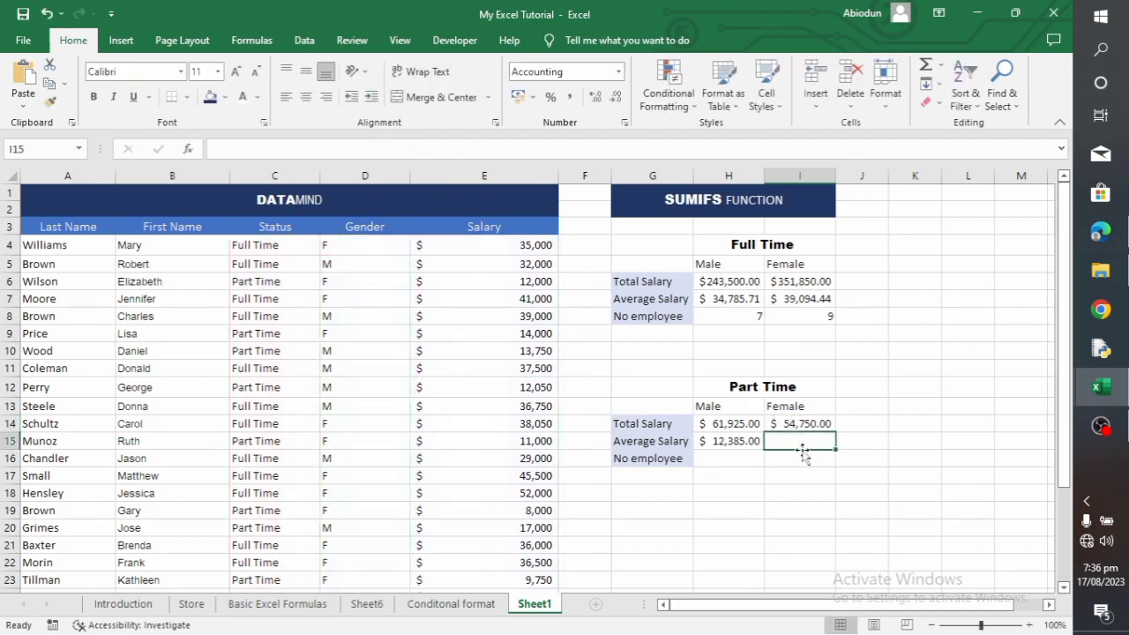
pyautogui.hotkey('ctrl', 'v')
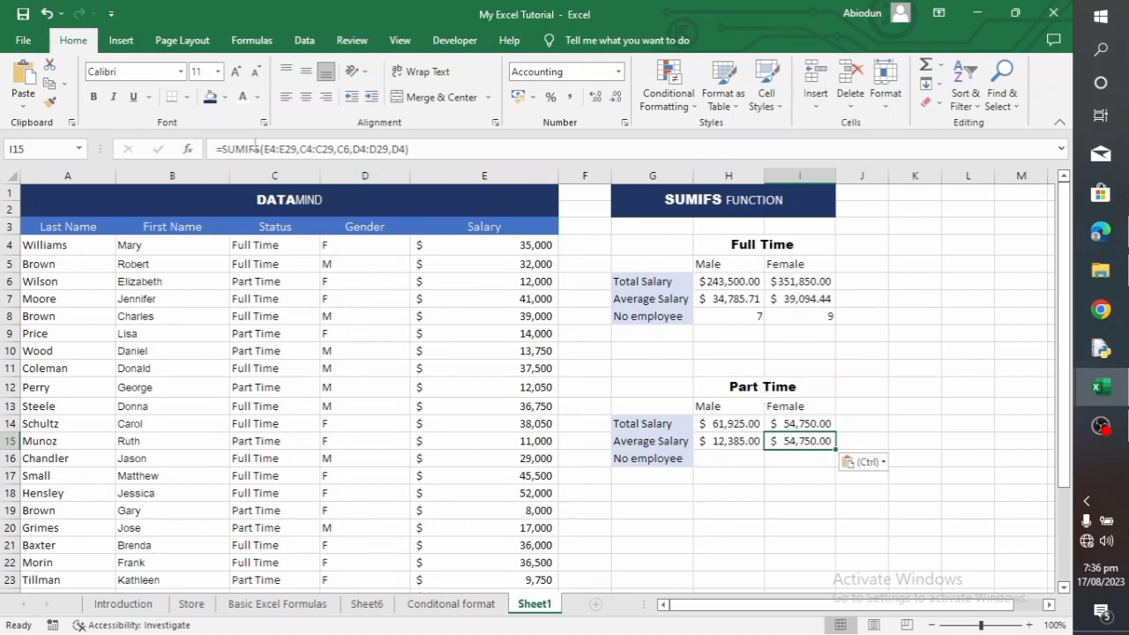
# Replace the function name in the I15 formula with AVERAGEIFS to get the part-time female average salary
pyautogui.click(261, 148)
pyautogui.press('BackSpace')
pyautogui.press('BackSpace')
pyautogui.press('BackSpace')
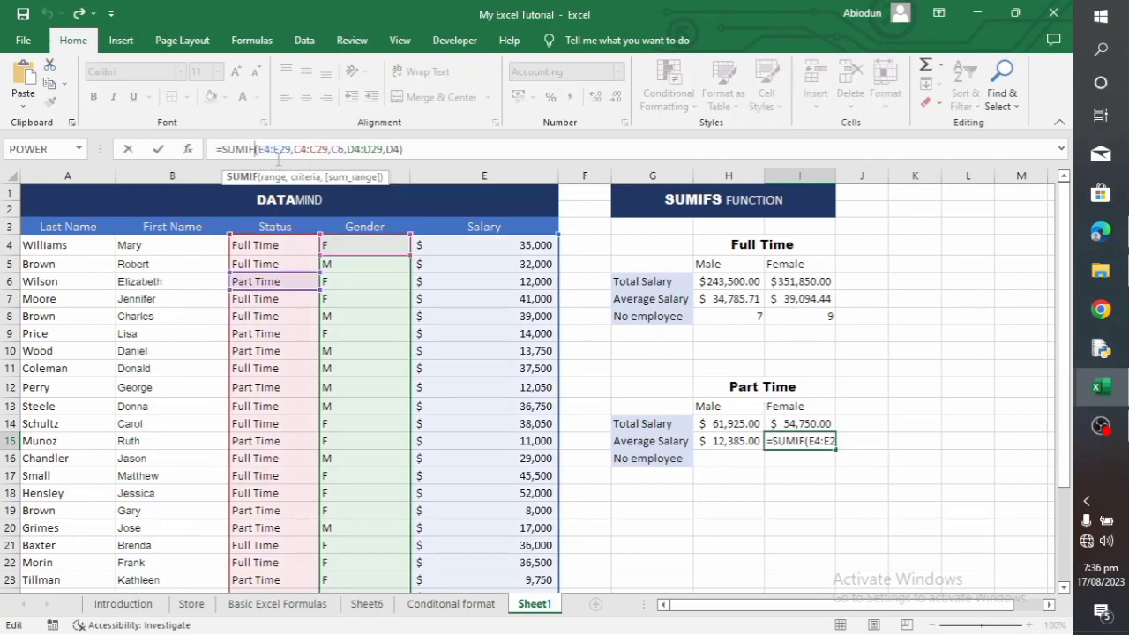
pyautogui.press('BackSpace')
pyautogui.press('BackSpace')
pyautogui.press('BackSpace')
pyautogui.write('AVE')
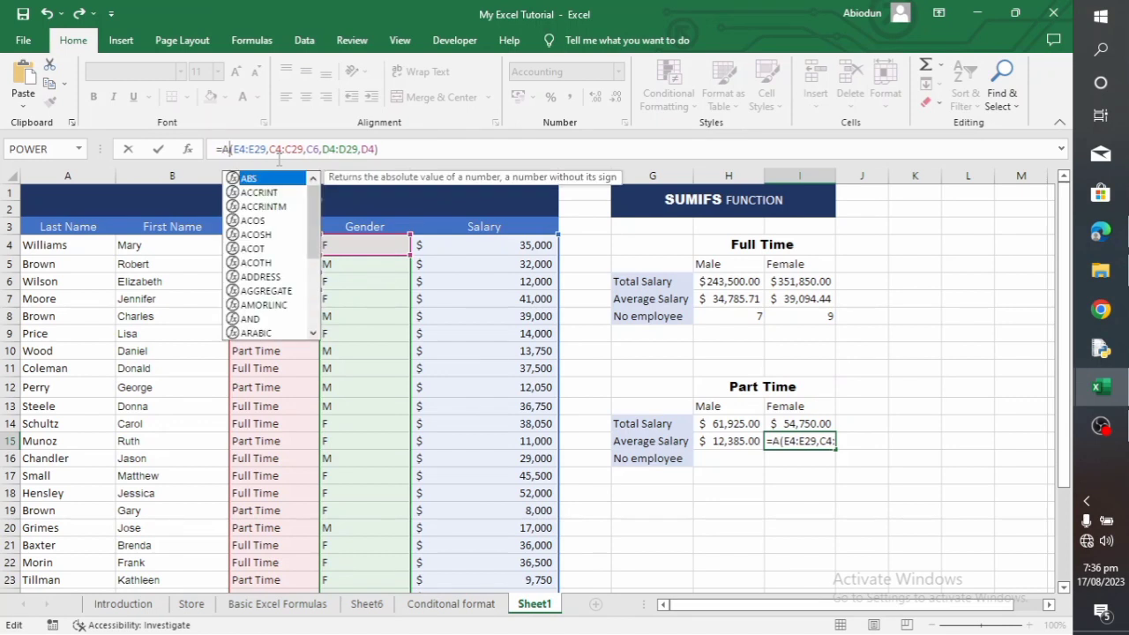
pyautogui.write('ARAG')
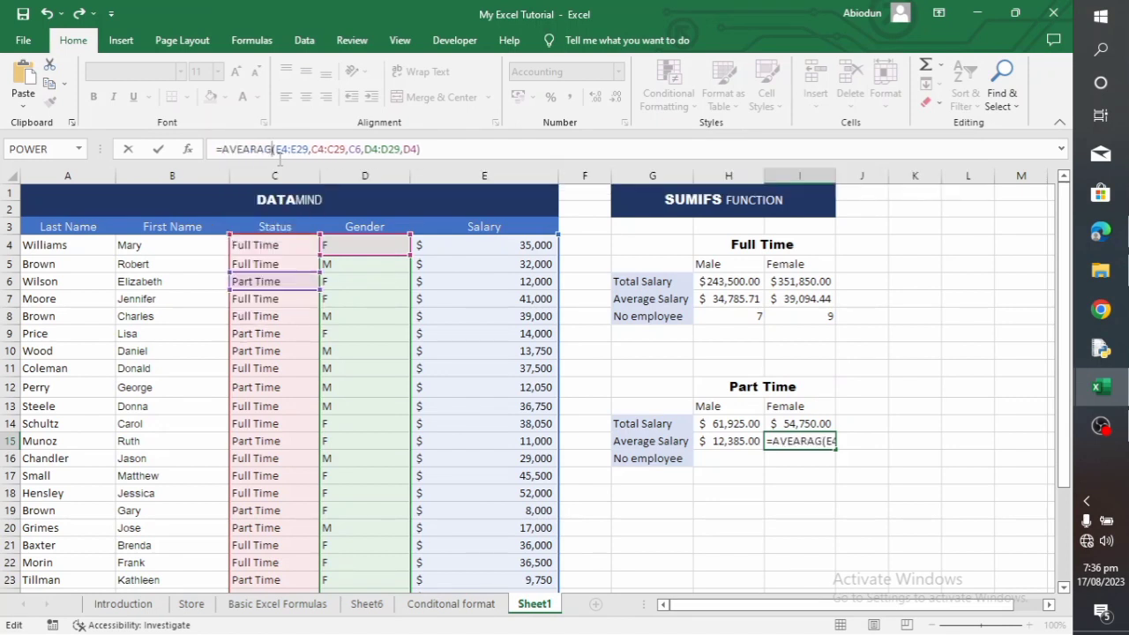
pyautogui.press('BackSpace')
pyautogui.press('BackSpace')
pyautogui.press('BackSpace')
pyautogui.press('BackSpace')
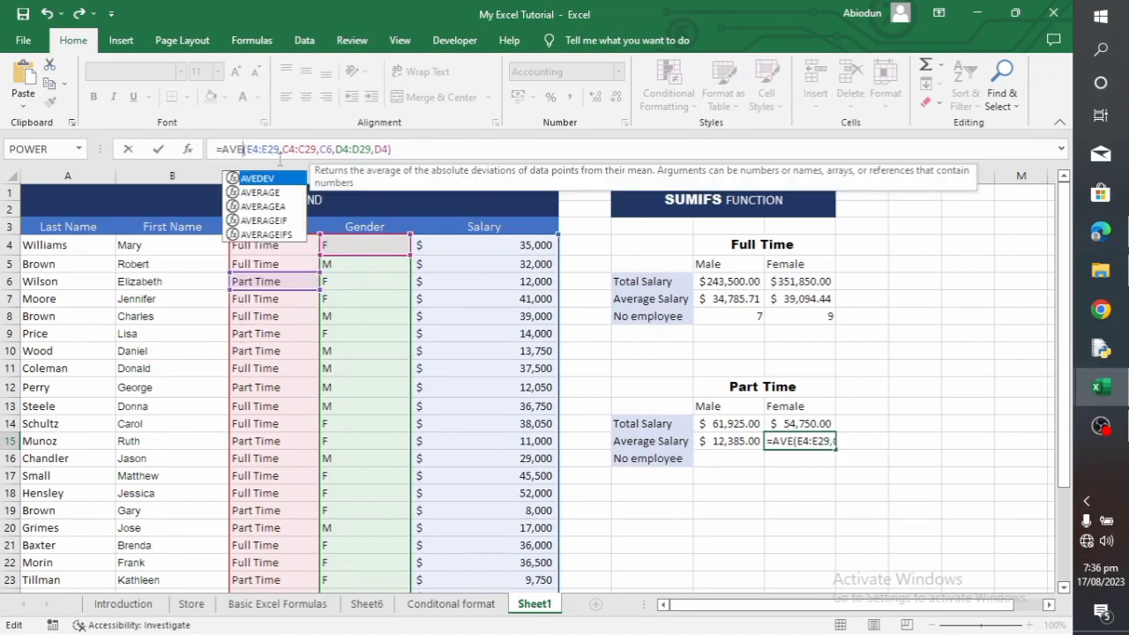
pyautogui.write('RAGE')
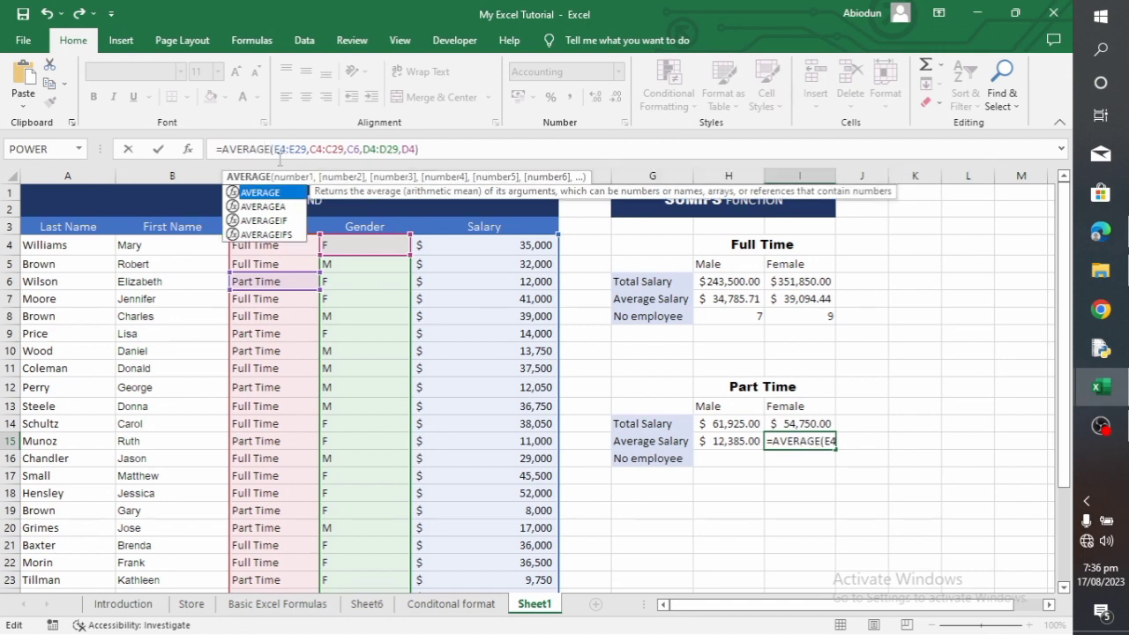
pyautogui.write('IFS')
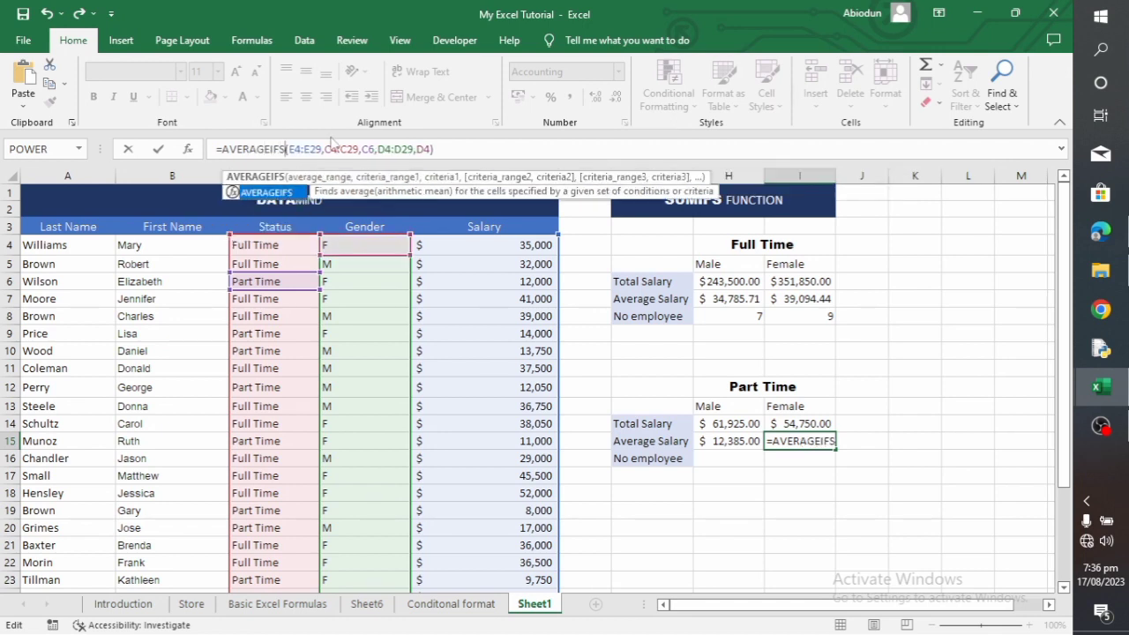
pyautogui.click(448, 149)
pyautogui.press('Return')
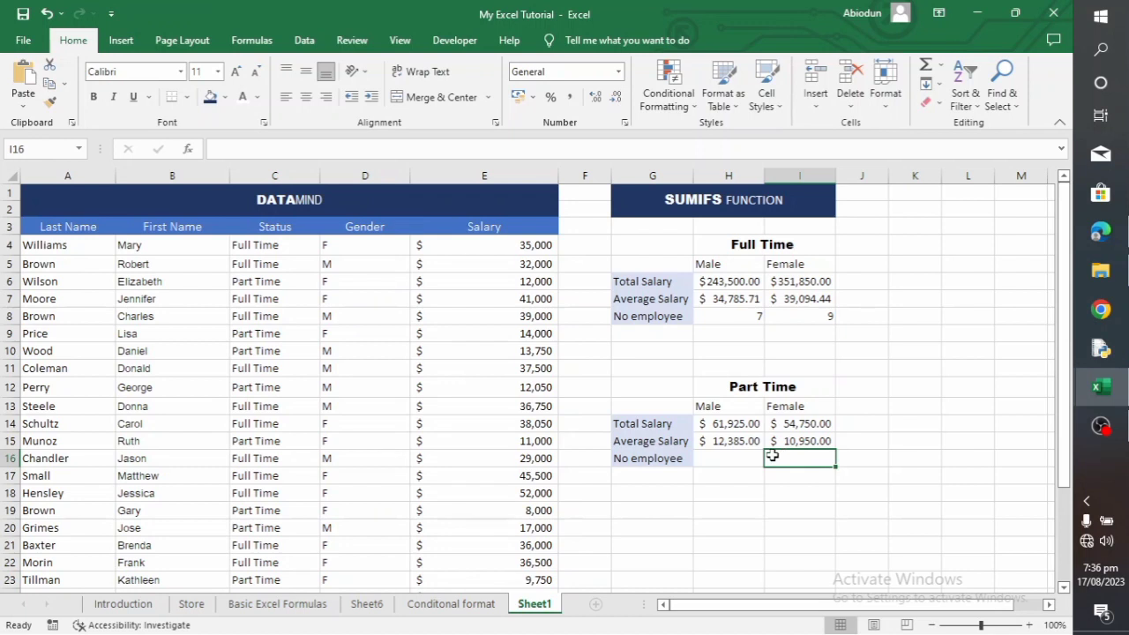
# Start a COUNTIFS formula in H16 with the status range C4:C29 and the part-time cell C6 as its criterion
pyautogui.click(739, 456)
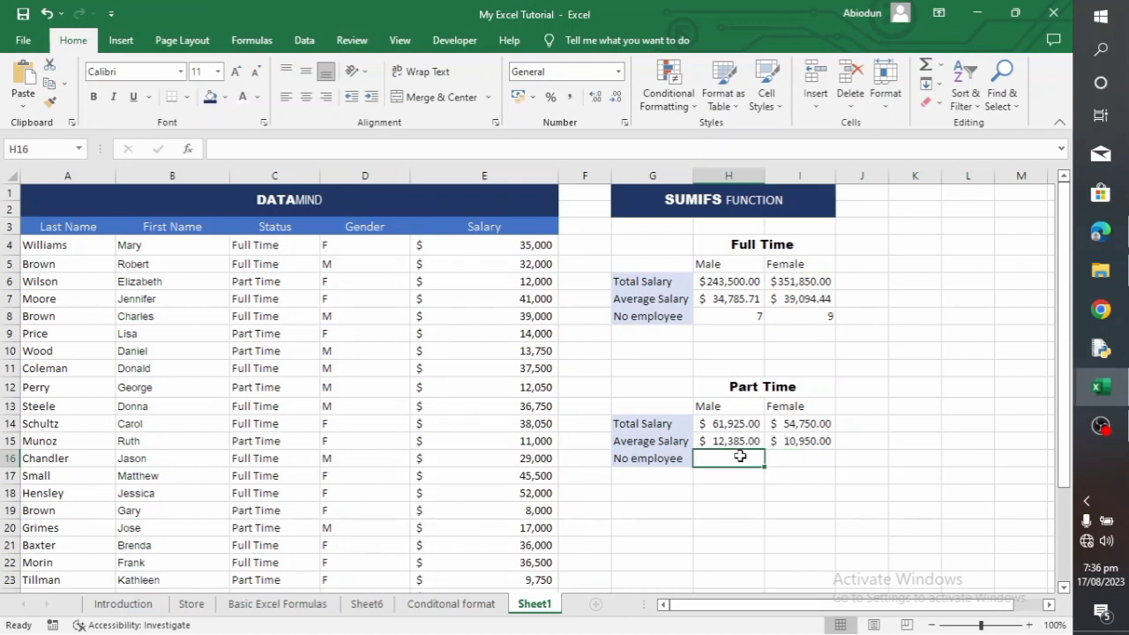
pyautogui.write('=COUNT')
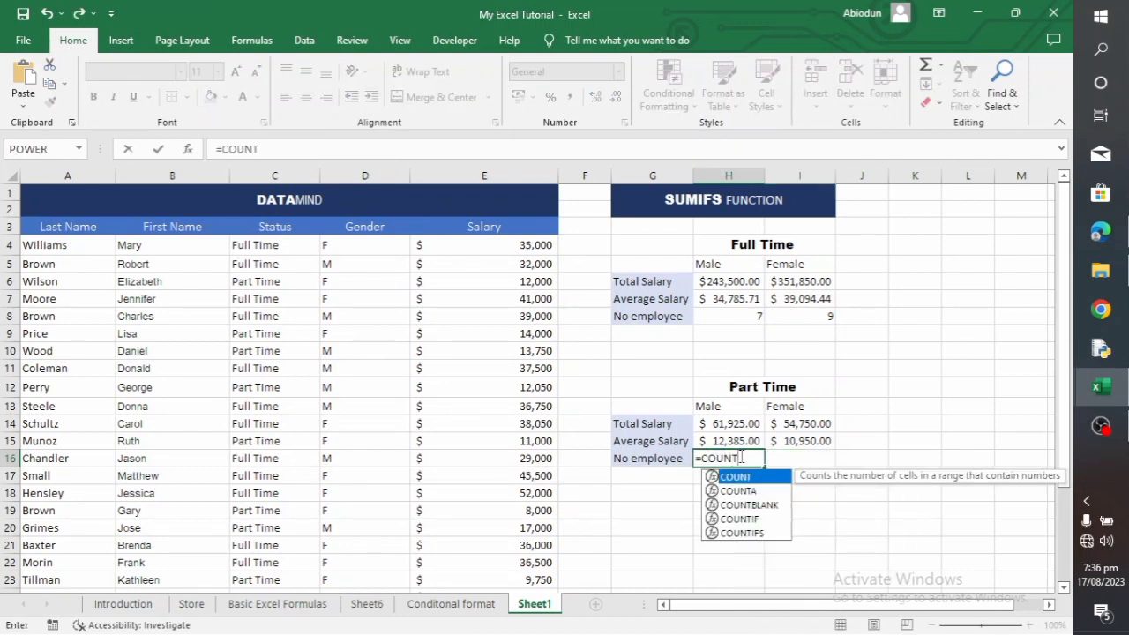
pyautogui.write('IFS')
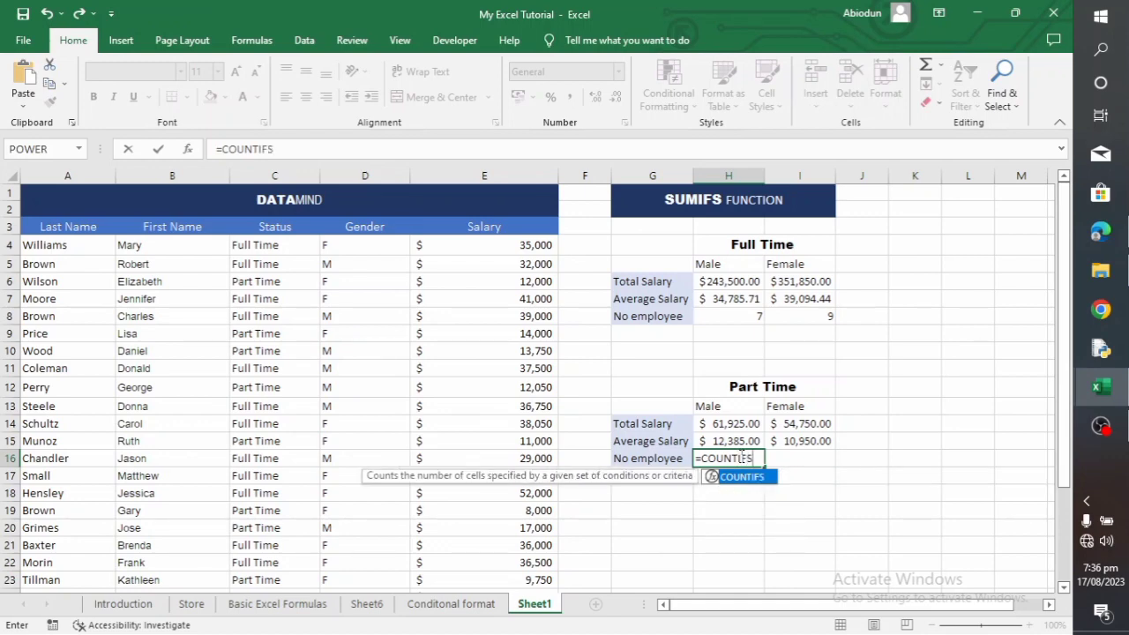
pyautogui.write('(')
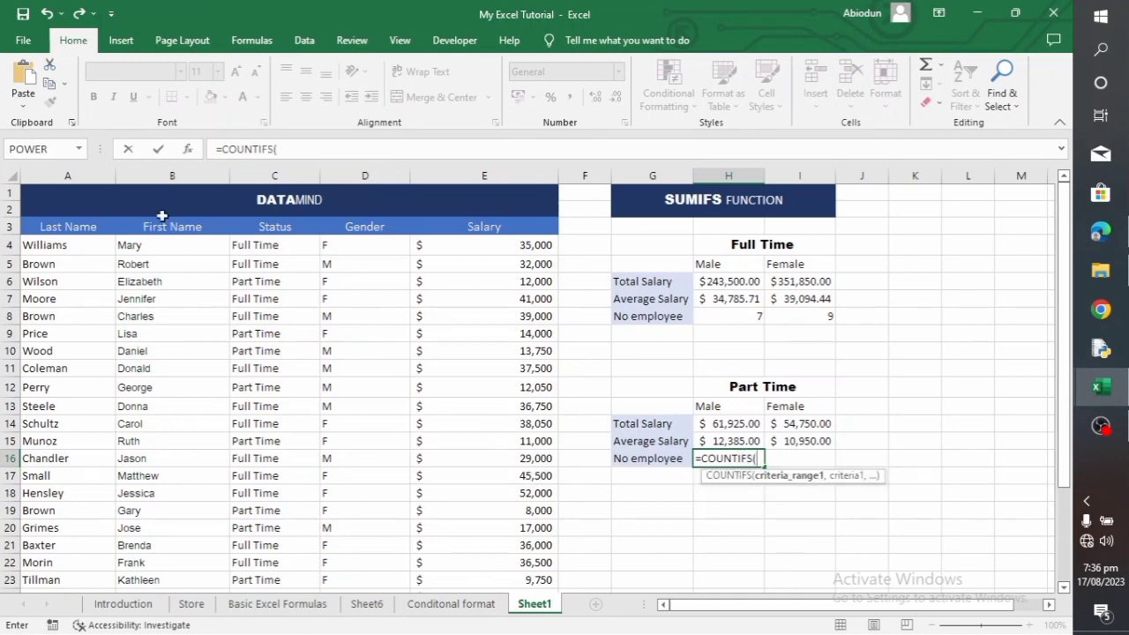
pyautogui.moveTo(247, 247); pyautogui.dragTo(258, 561)
pyautogui.write(',')
pyautogui.scroll(3, 261, 431)
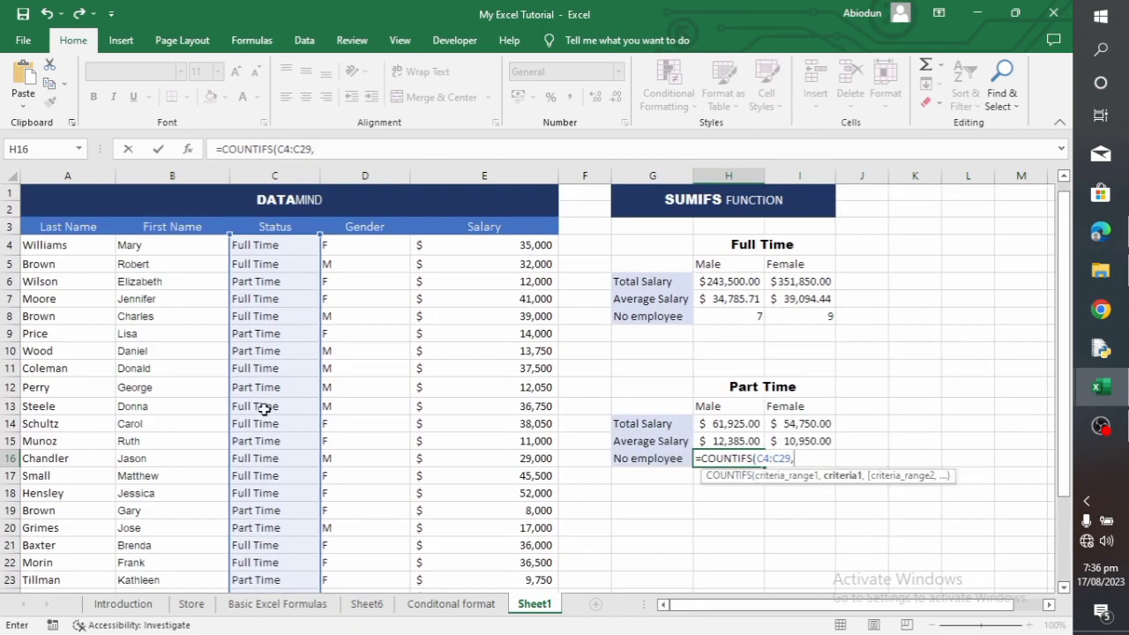
pyautogui.click(262, 278)
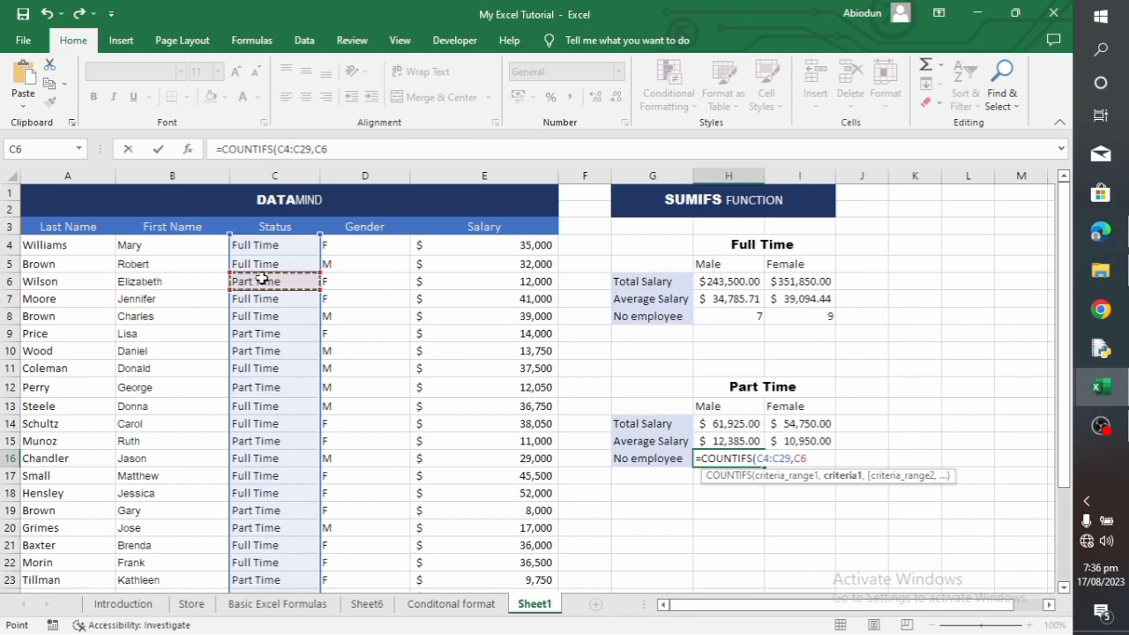
pyautogui.write(',')
# Complete the H16 formula with gender range D4:D29 and male criterion D5 to count part-time male employees
pyautogui.moveTo(365, 246); pyautogui.dragTo(381, 564)
pyautogui.write(',')
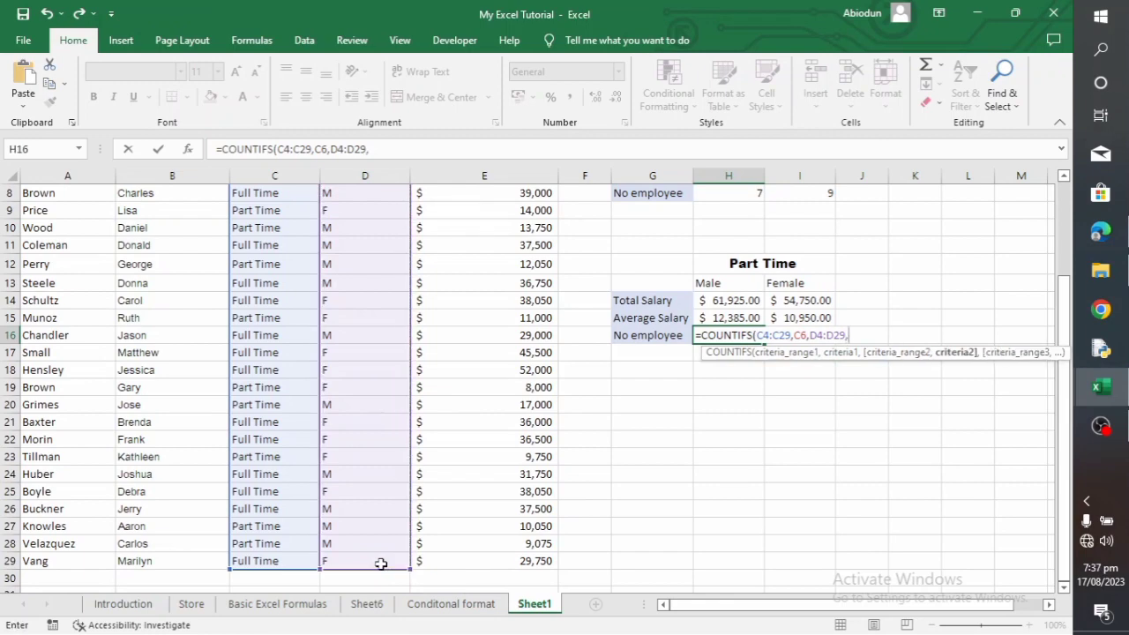
pyautogui.scroll(3, 411, 471)
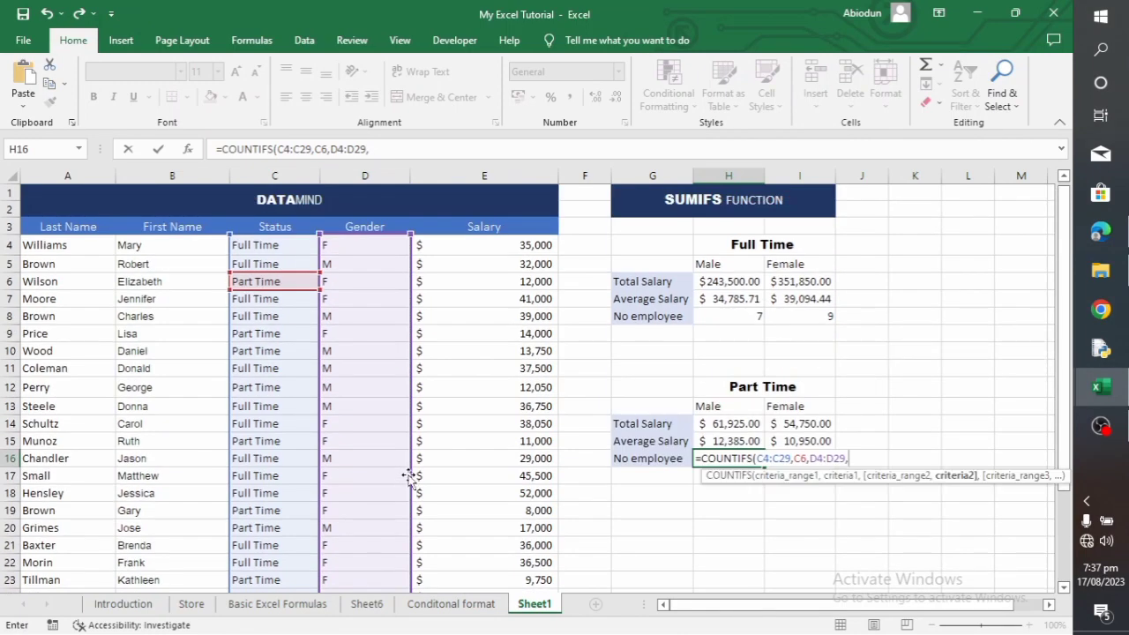
pyautogui.click(352, 264)
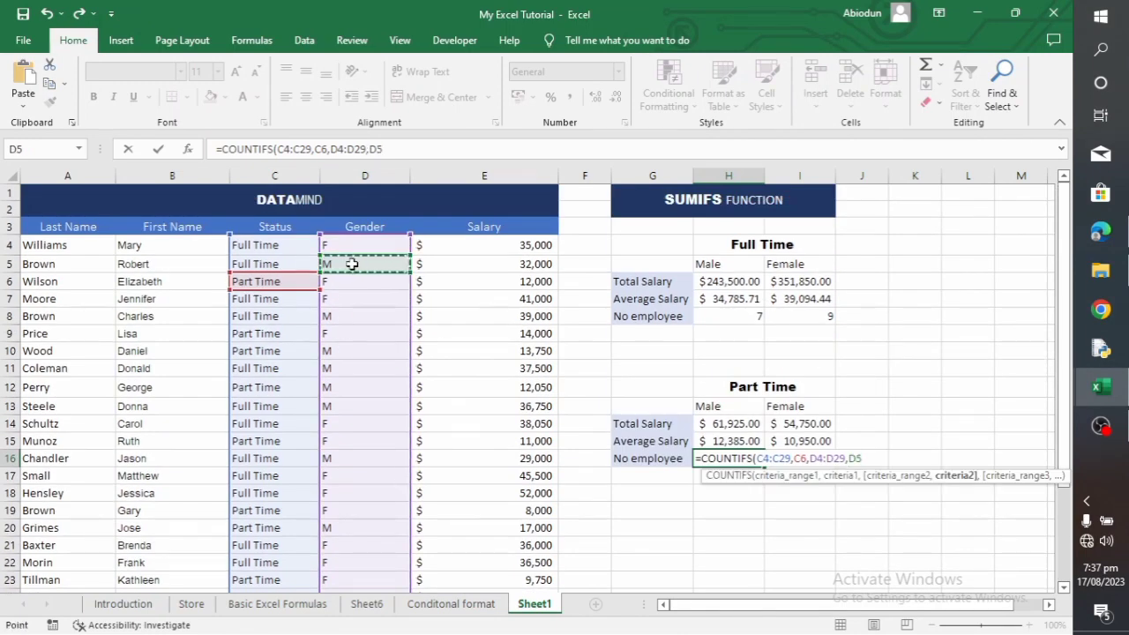
pyautogui.write(')')
pyautogui.press('Return')
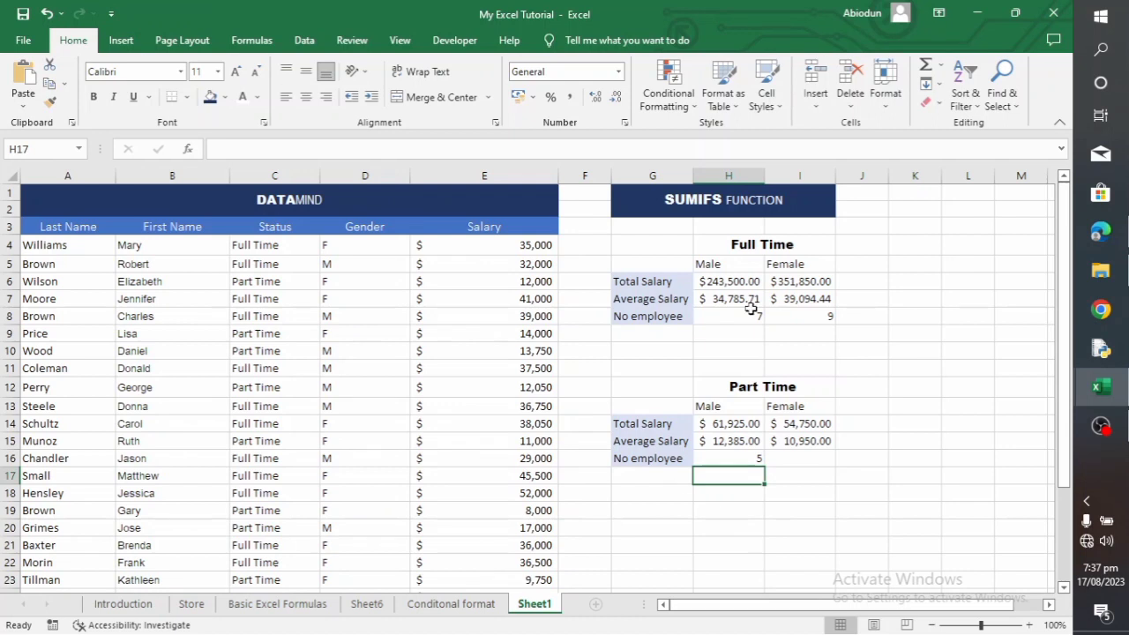
# Start a COUNTIFS formula in I16 with the status range C4:C29 and the part-time cell C6 as its criterion
pyautogui.click(807, 459)
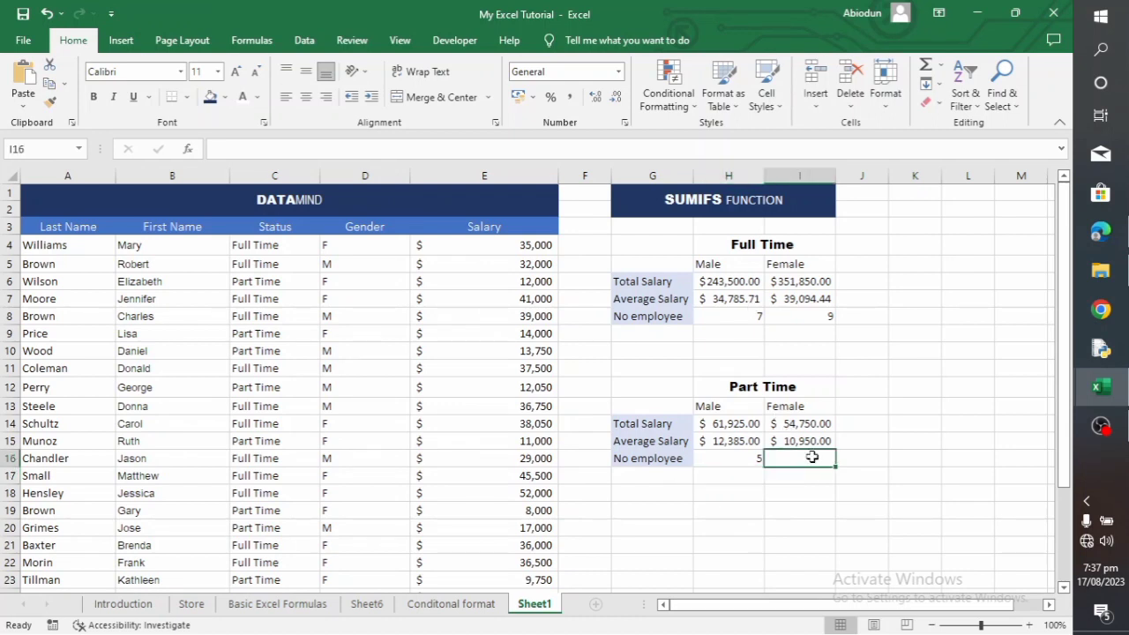
pyautogui.write('=COUNTI')
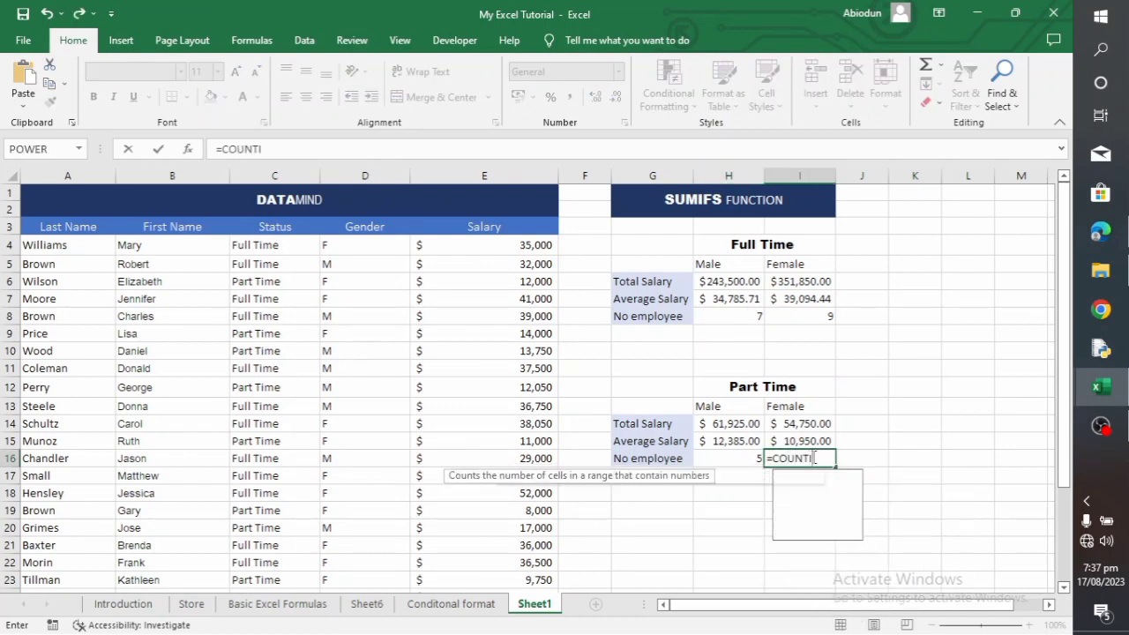
pyautogui.write('FS(')
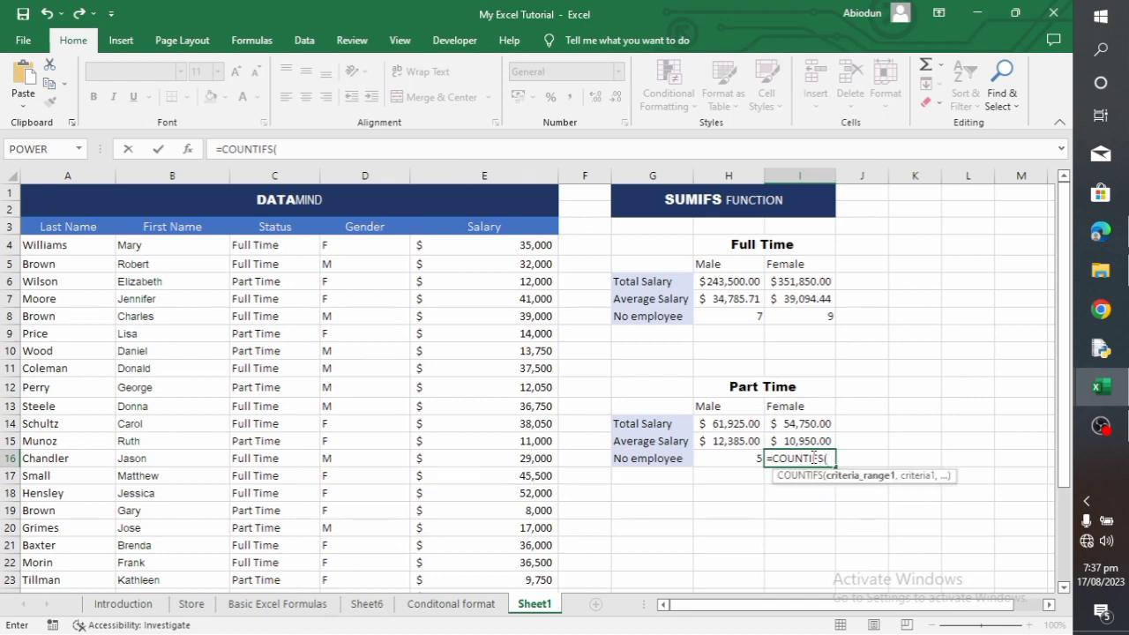
pyautogui.moveTo(293, 245); pyautogui.dragTo(278, 565)
pyautogui.write(',')
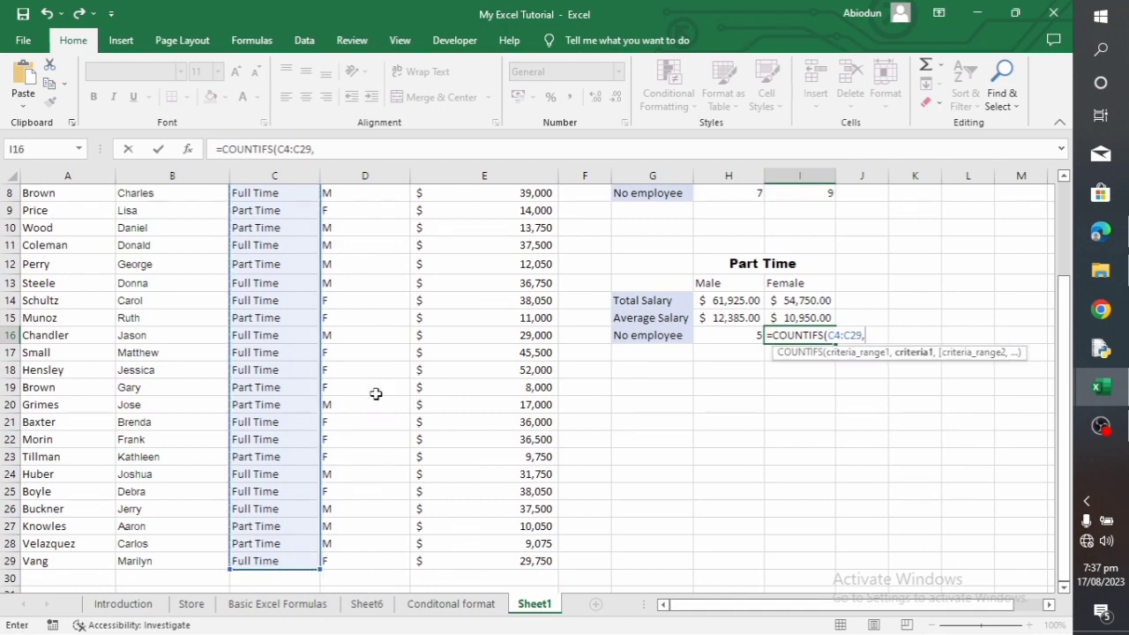
pyautogui.scroll(3, 376, 394)
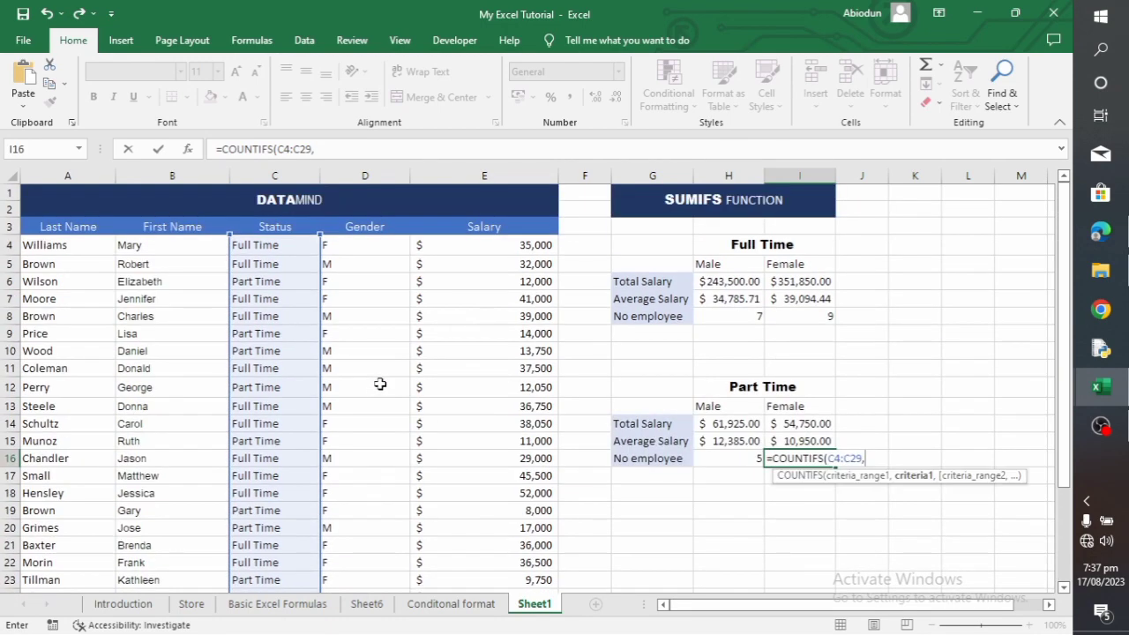
pyautogui.click(285, 286)
pyautogui.write(',')
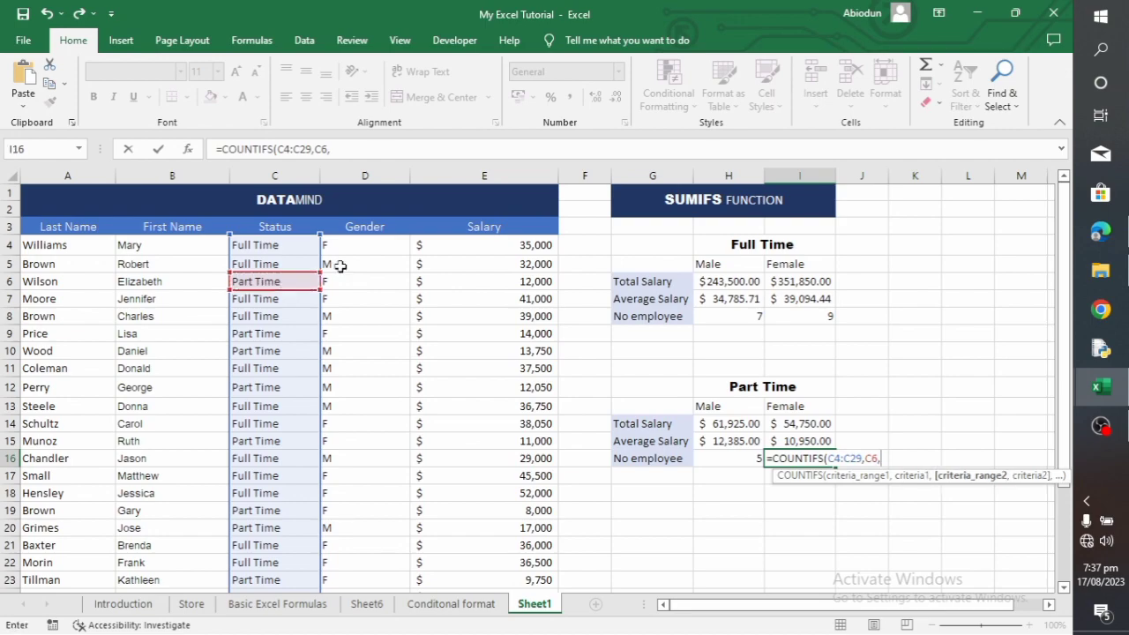
# Complete the I16 formula with gender range D4:D29 and female criterion D4 to count part-time female employees
pyautogui.moveTo(374, 242); pyautogui.dragTo(386, 561)
pyautogui.write(',')
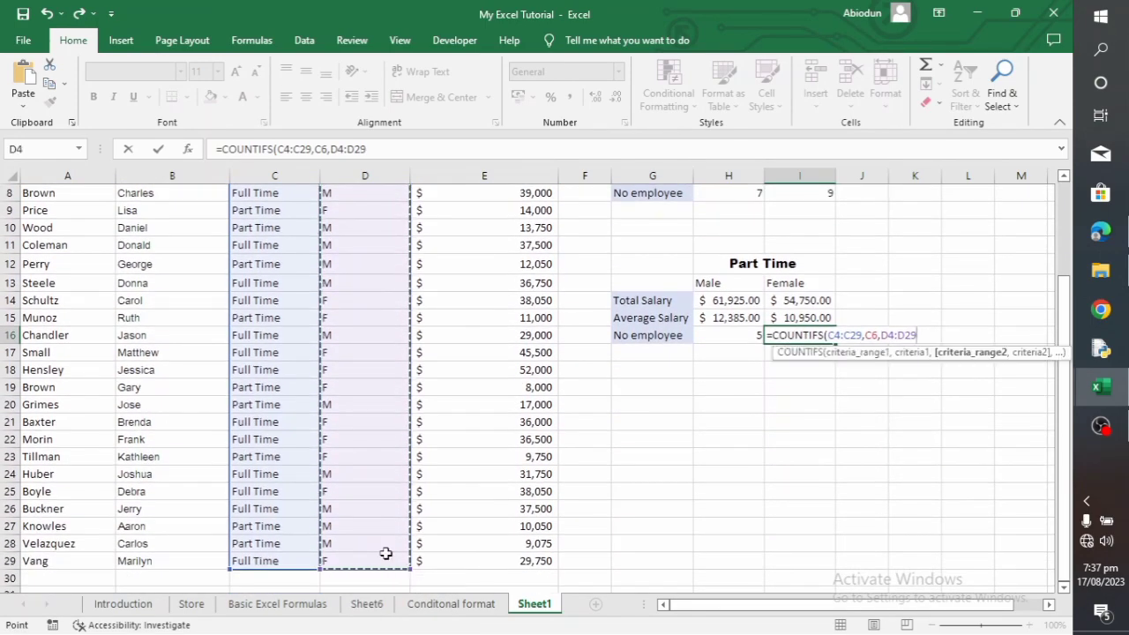
pyautogui.scroll(3, 370, 389)
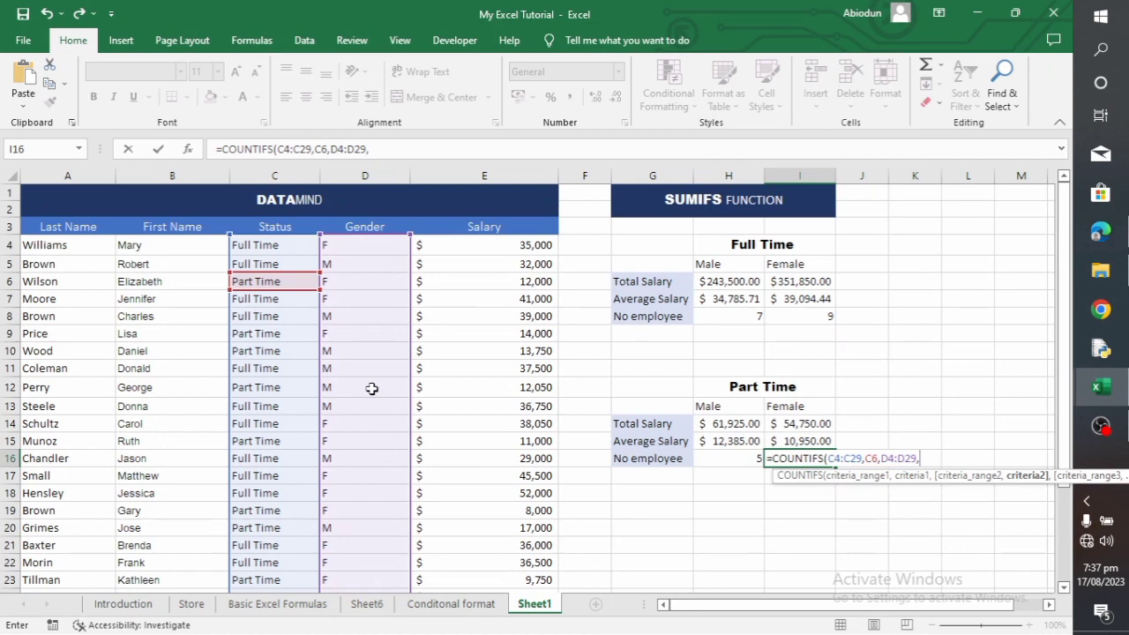
pyautogui.click(368, 245)
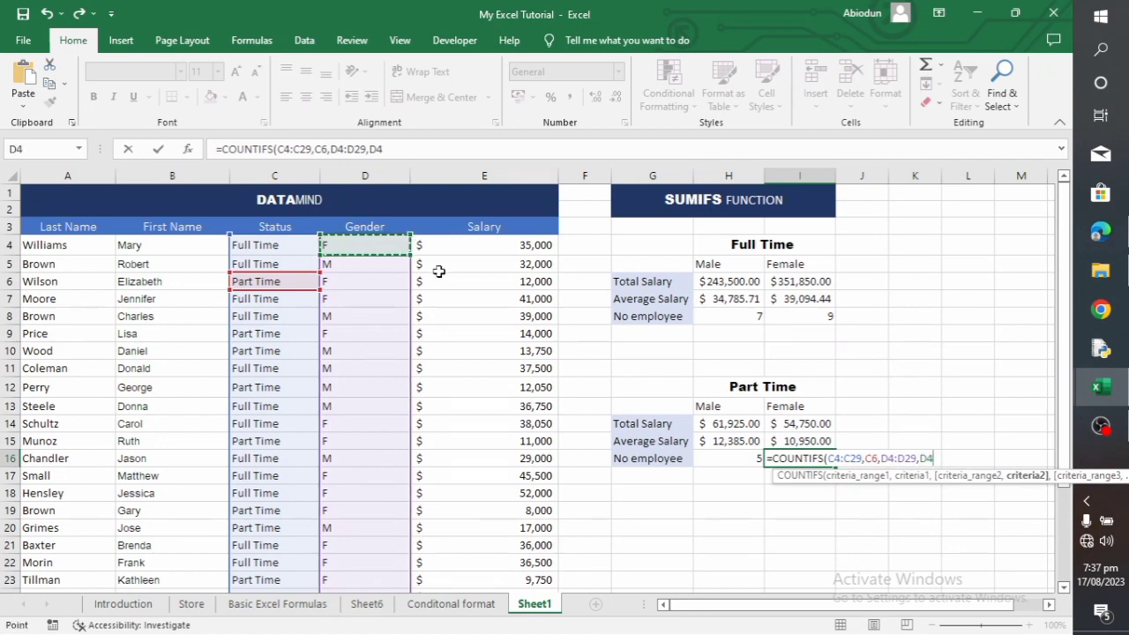
pyautogui.write(')')
pyautogui.press('Return')
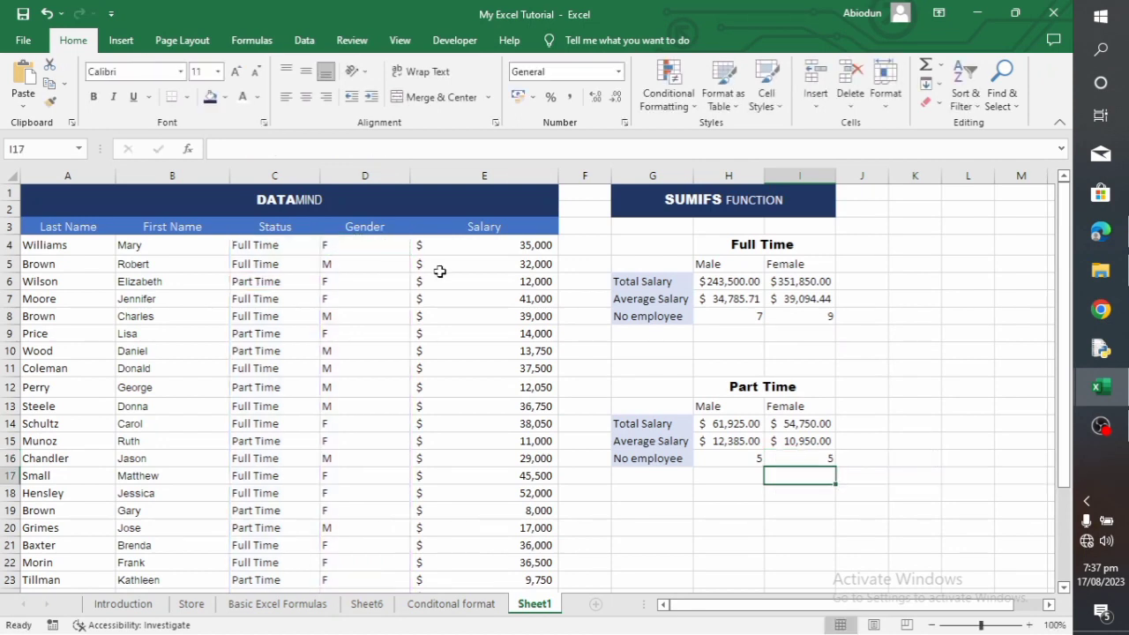